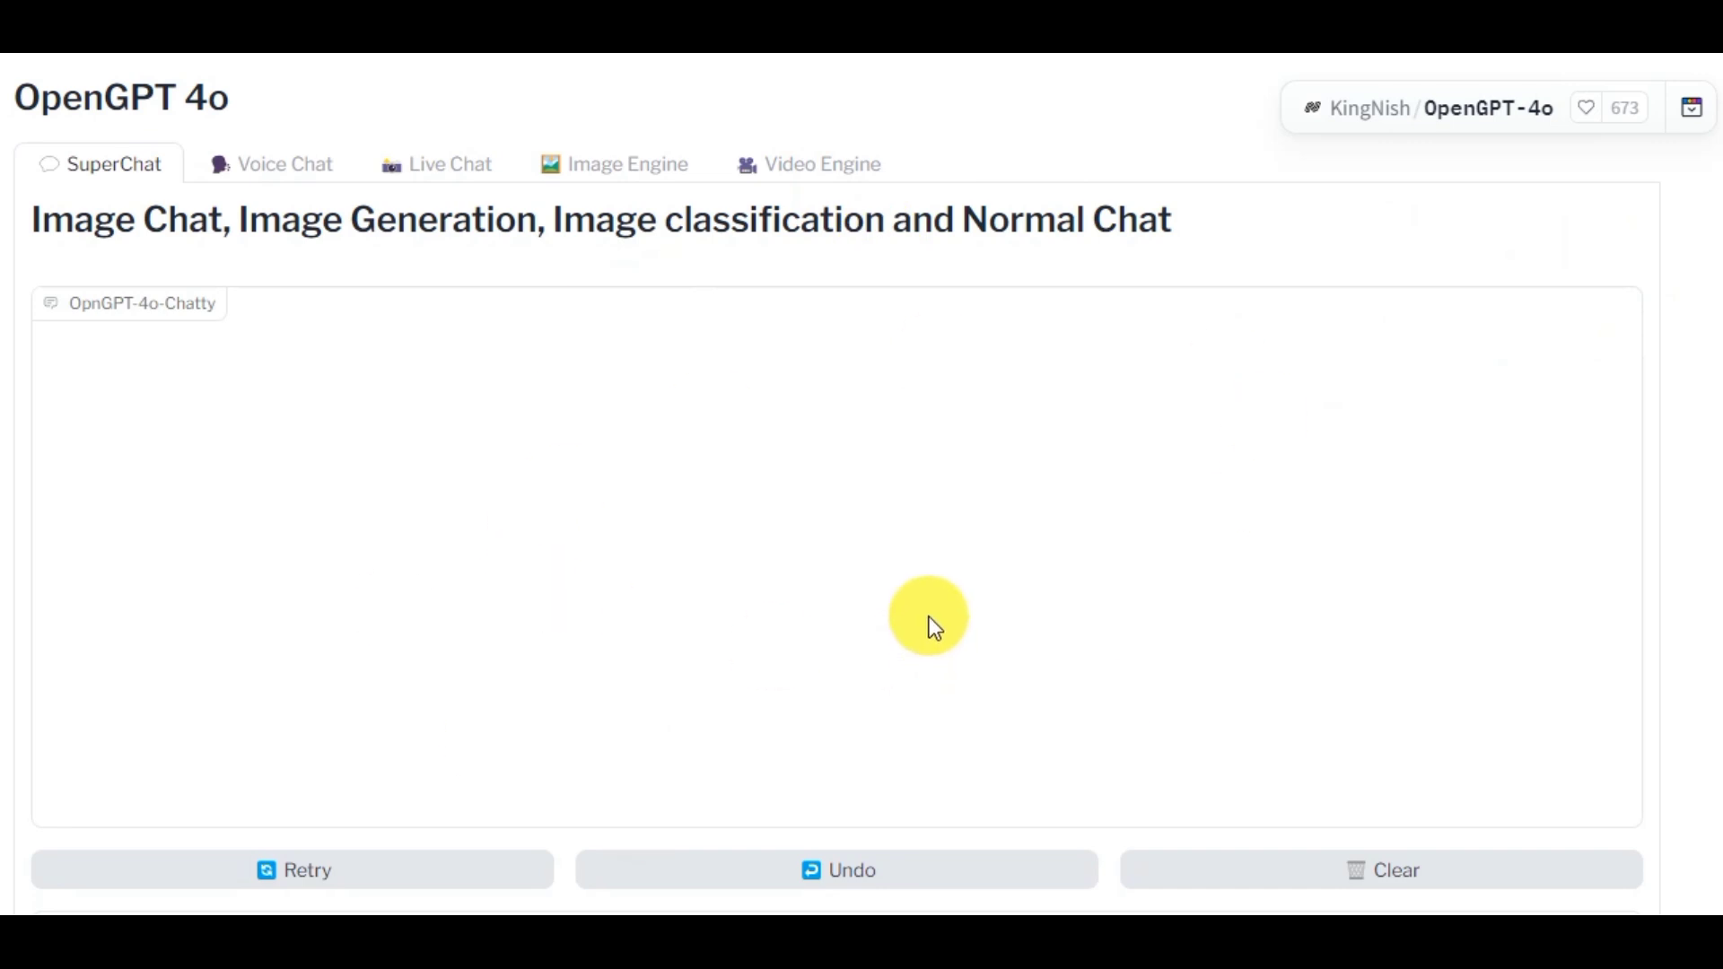
# Highlight the OpenGPT 4o title and feature heading, then switch to the Voice Chat section.
pyautogui.moveTo(16, 96); pyautogui.dragTo(246, 94)
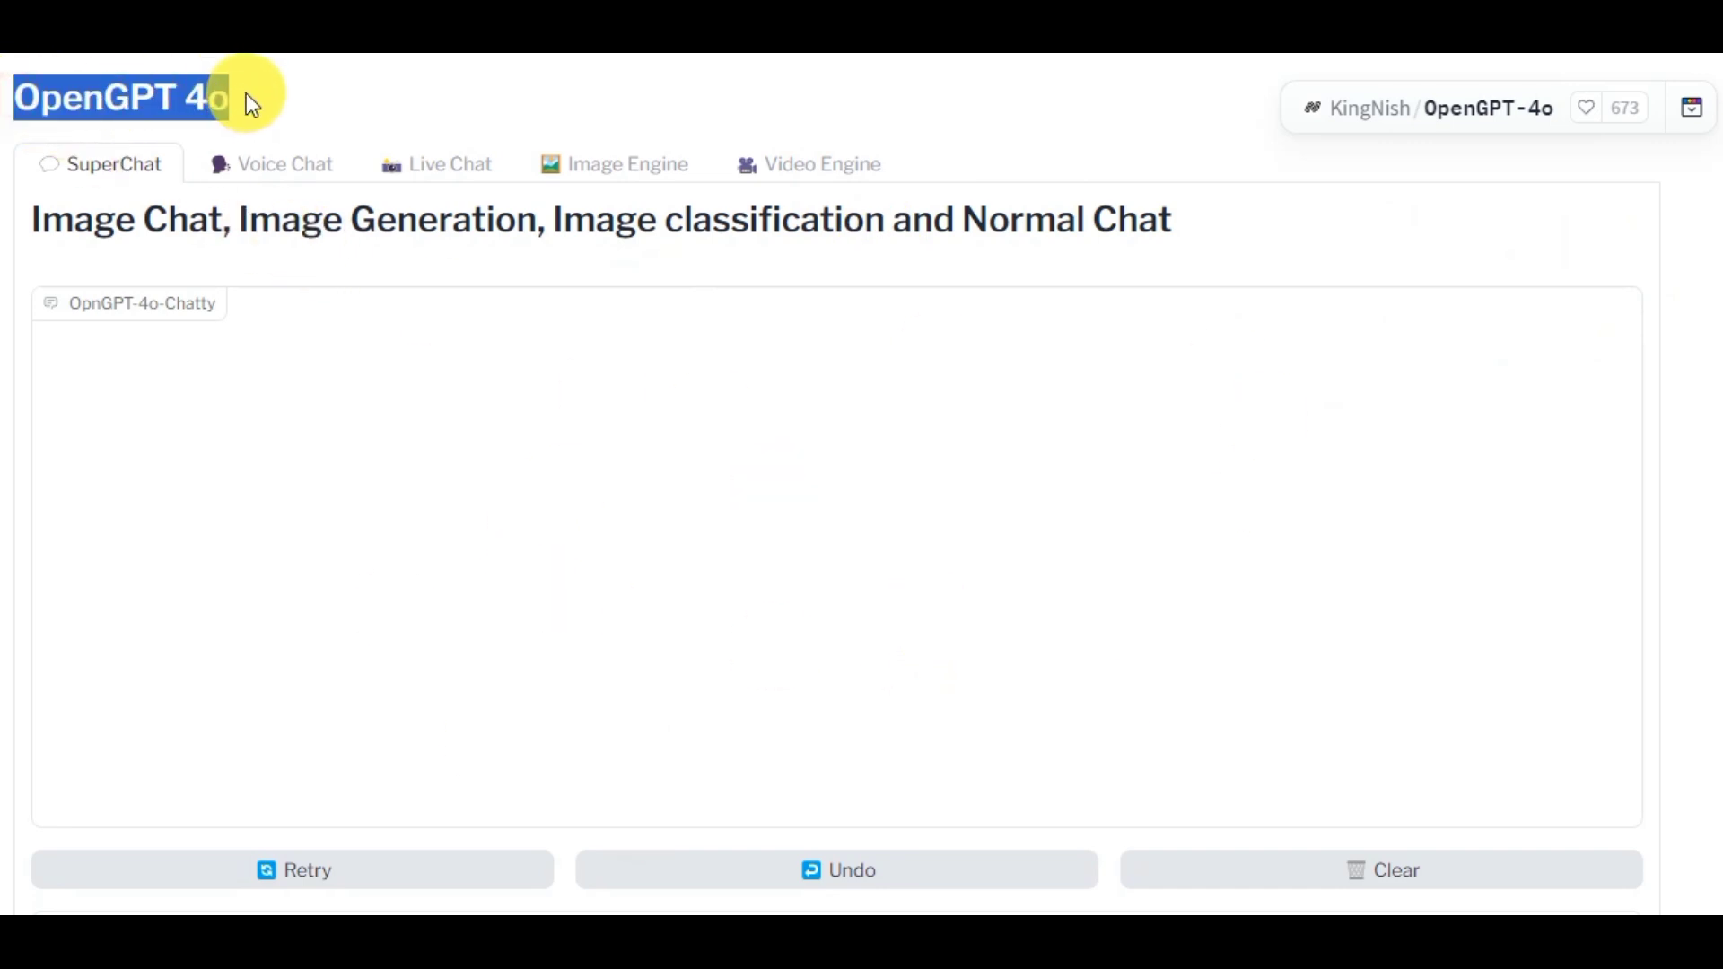
pyautogui.click(317, 92)
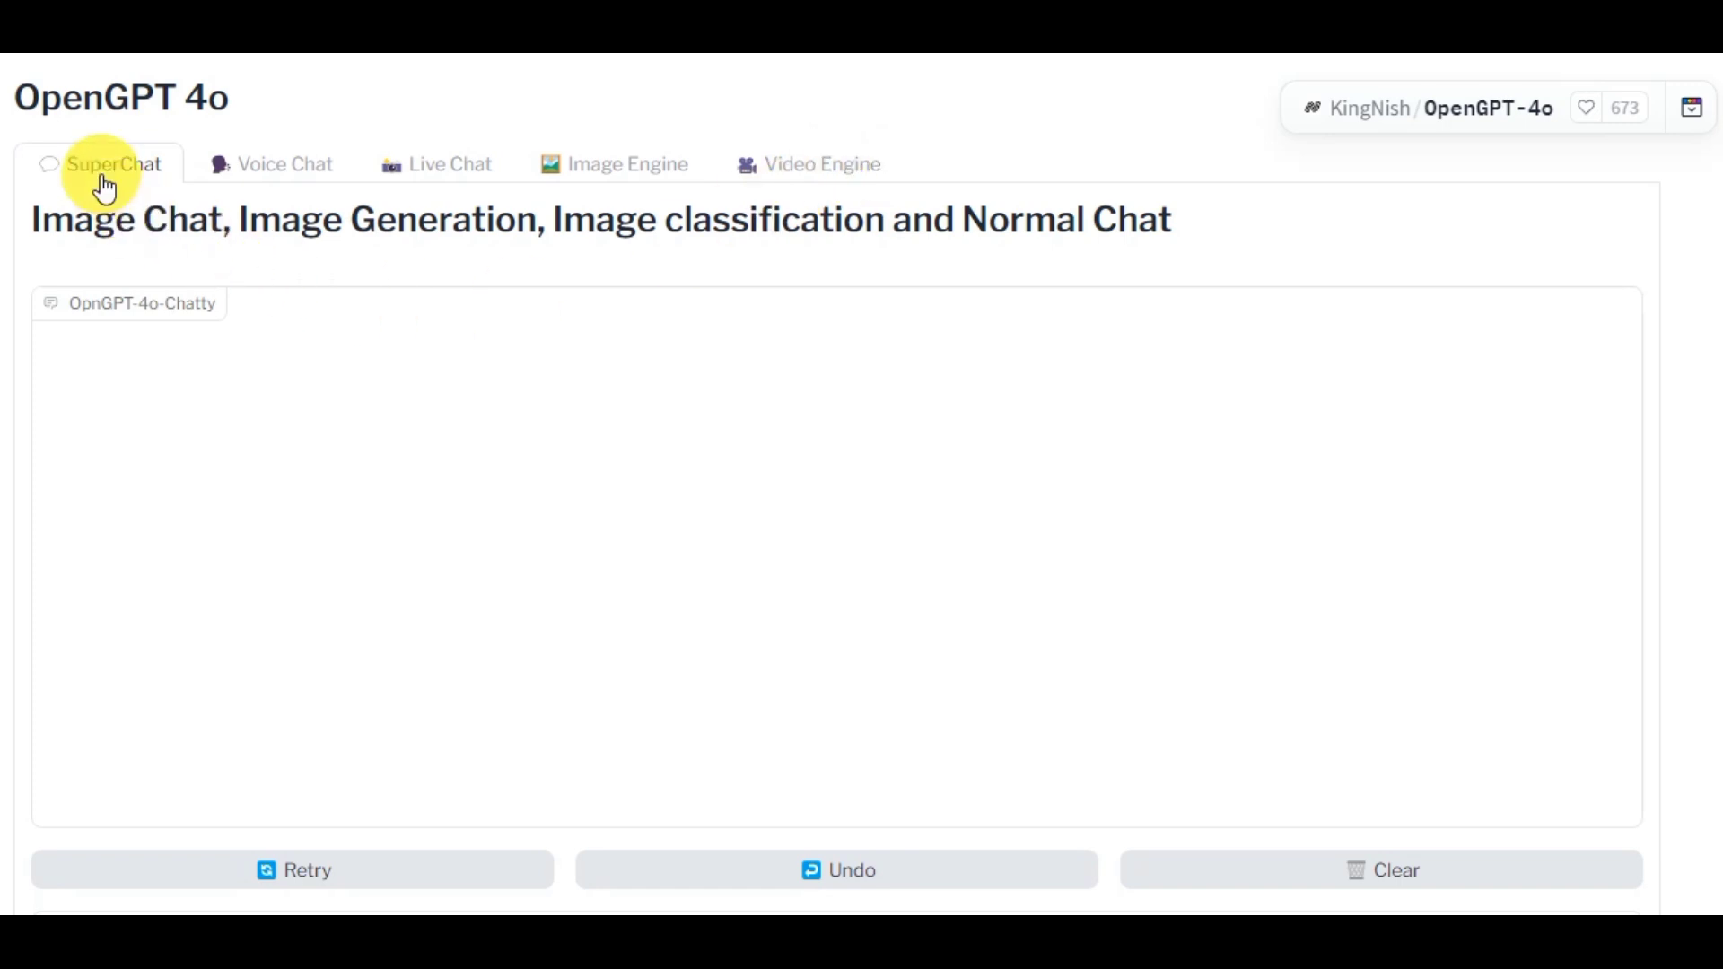
pyautogui.moveTo(31, 219); pyautogui.dragTo(1176, 238)
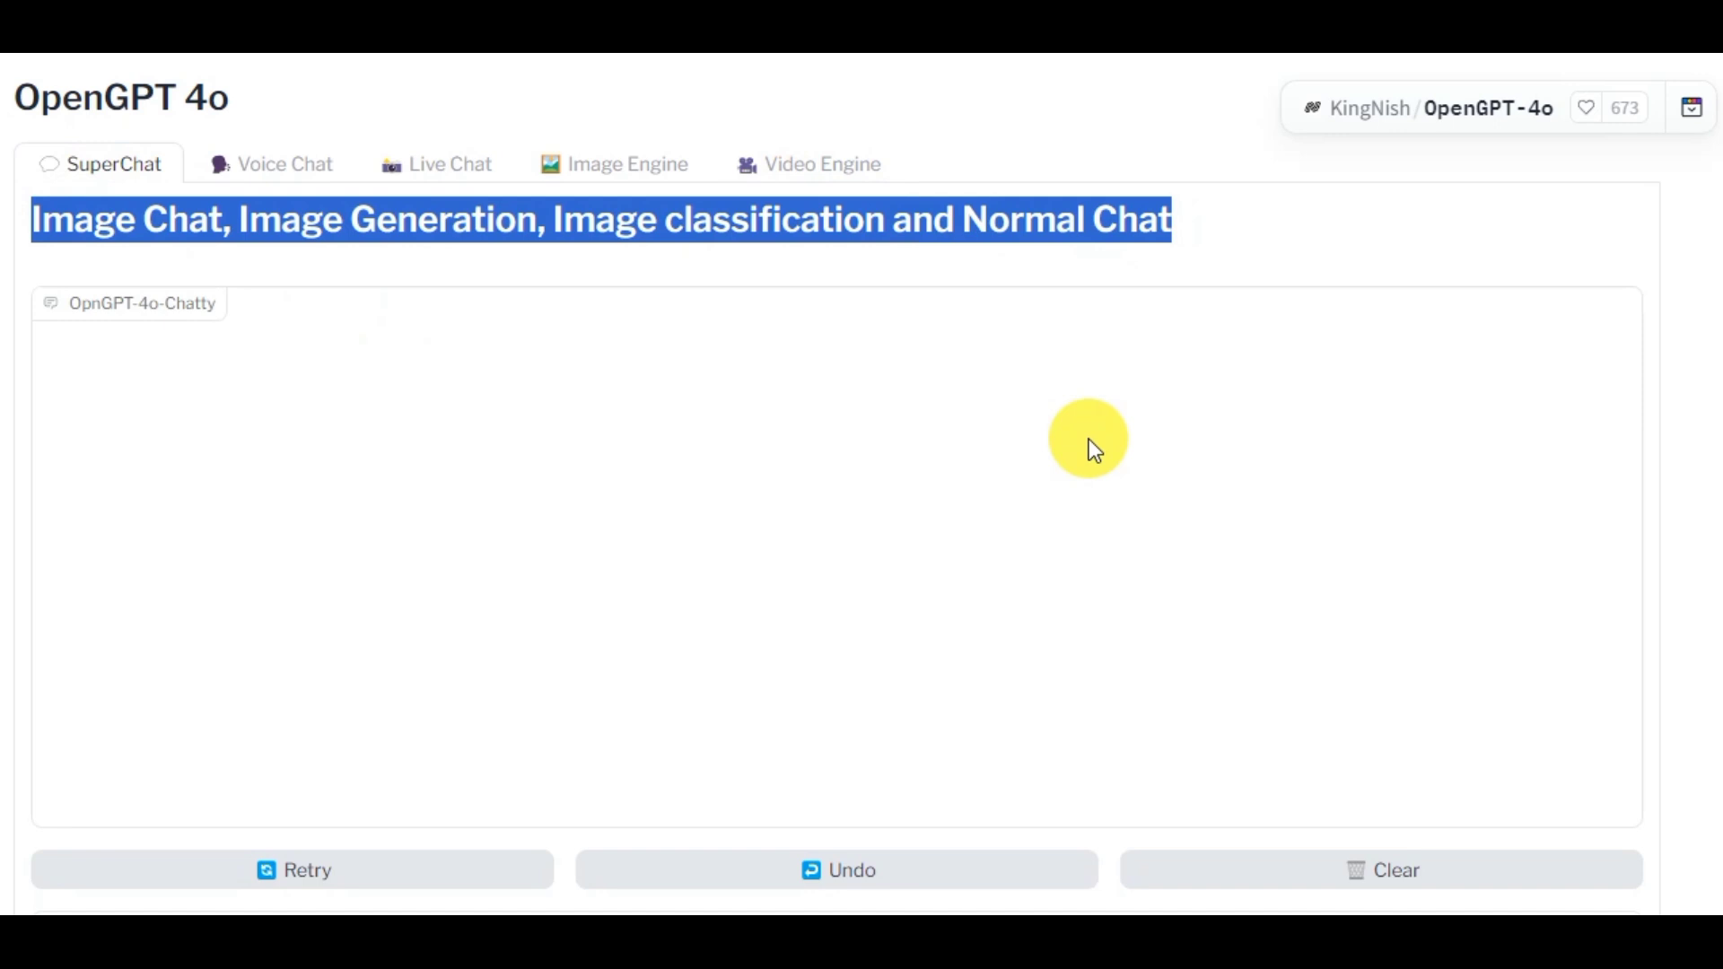
pyautogui.click(1090, 439)
pyautogui.click(272, 175)
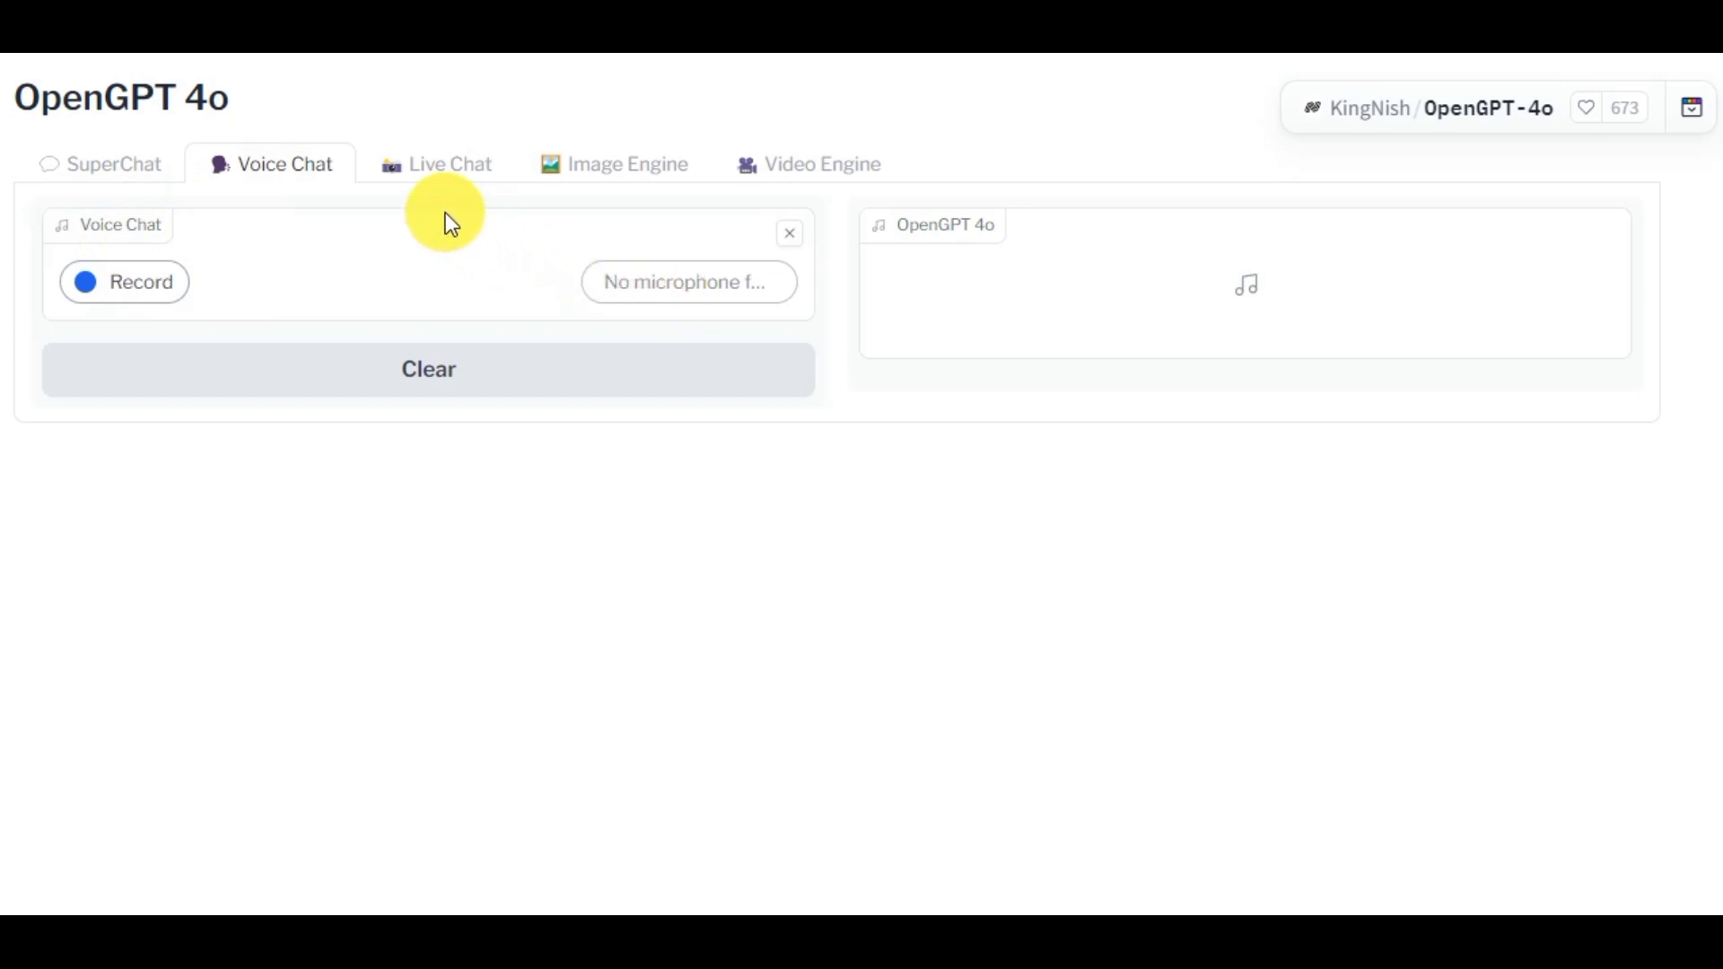
# Browse Live Chat, then the Image Engine's Instant and Powerful SDXL Flash models.
pyautogui.click(435, 171)
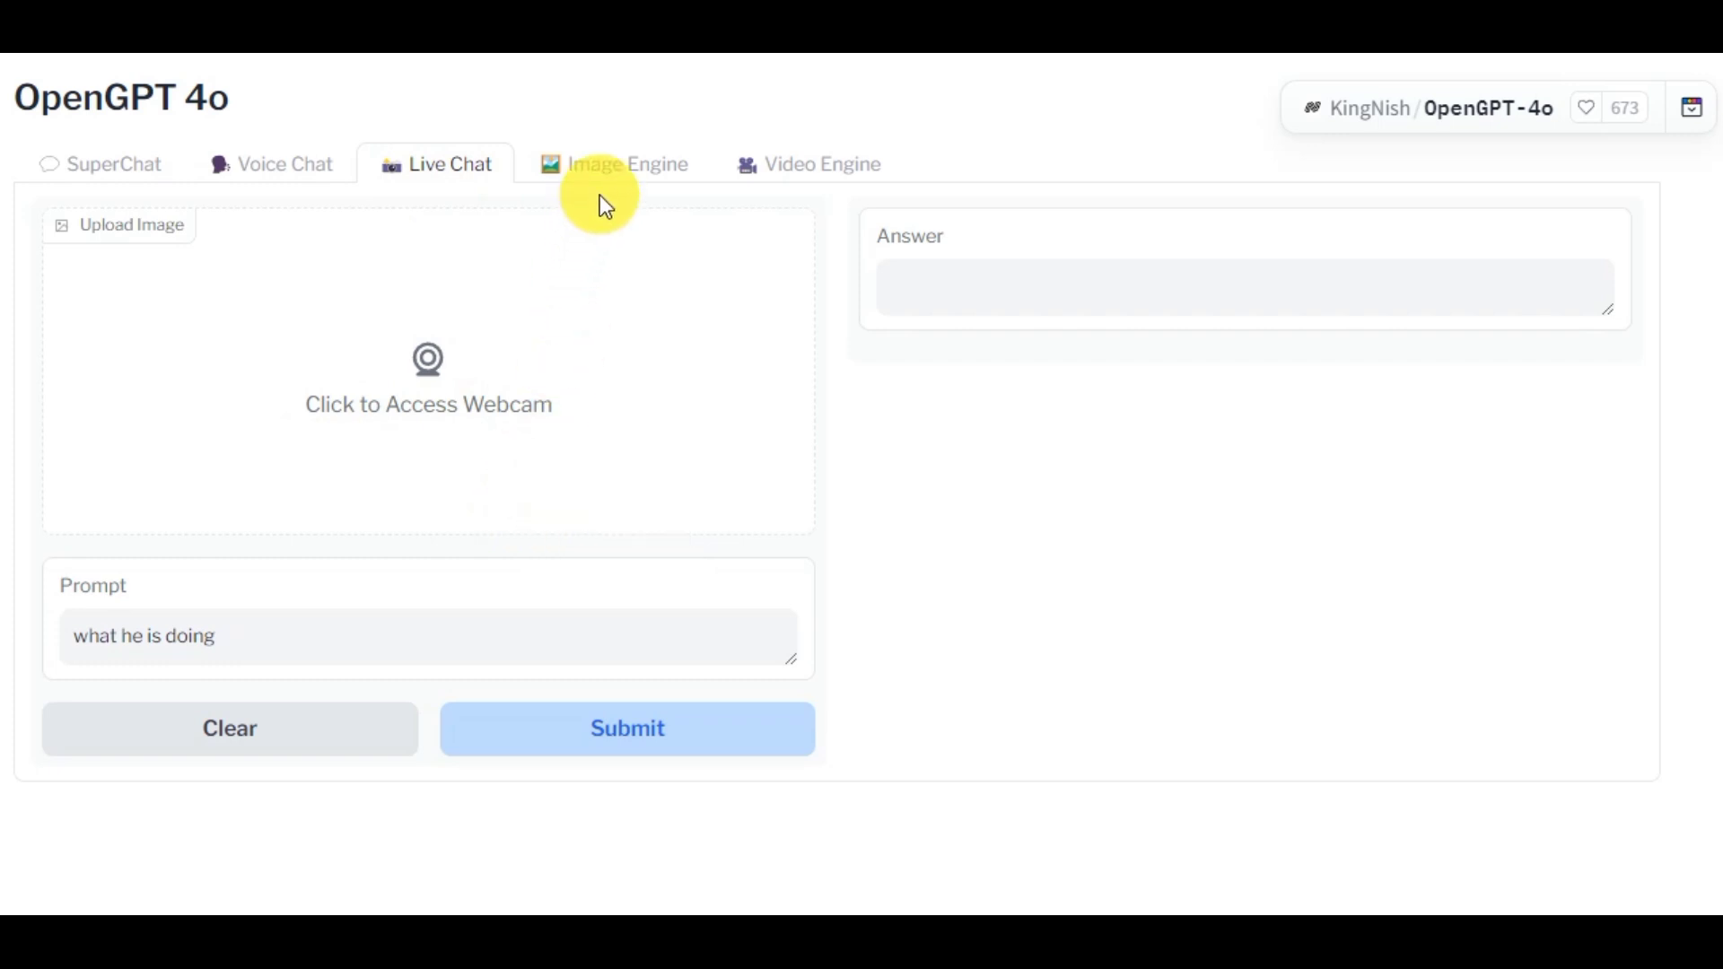
pyautogui.click(618, 177)
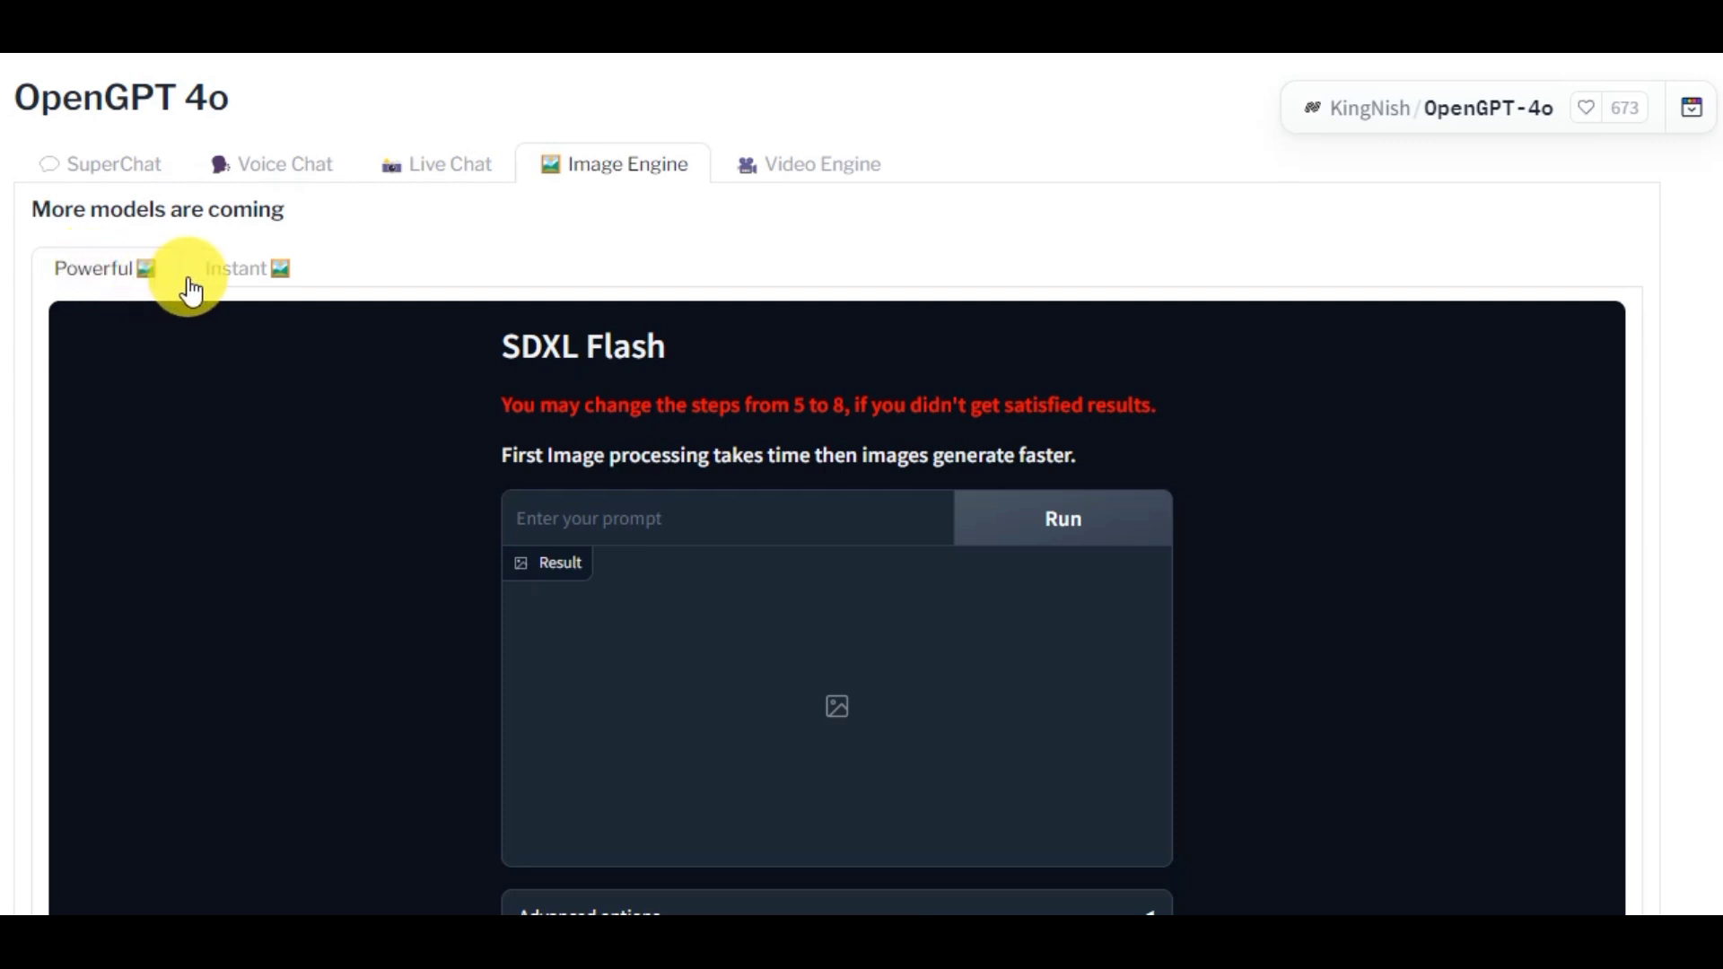
pyautogui.click(223, 278)
pyautogui.click(128, 285)
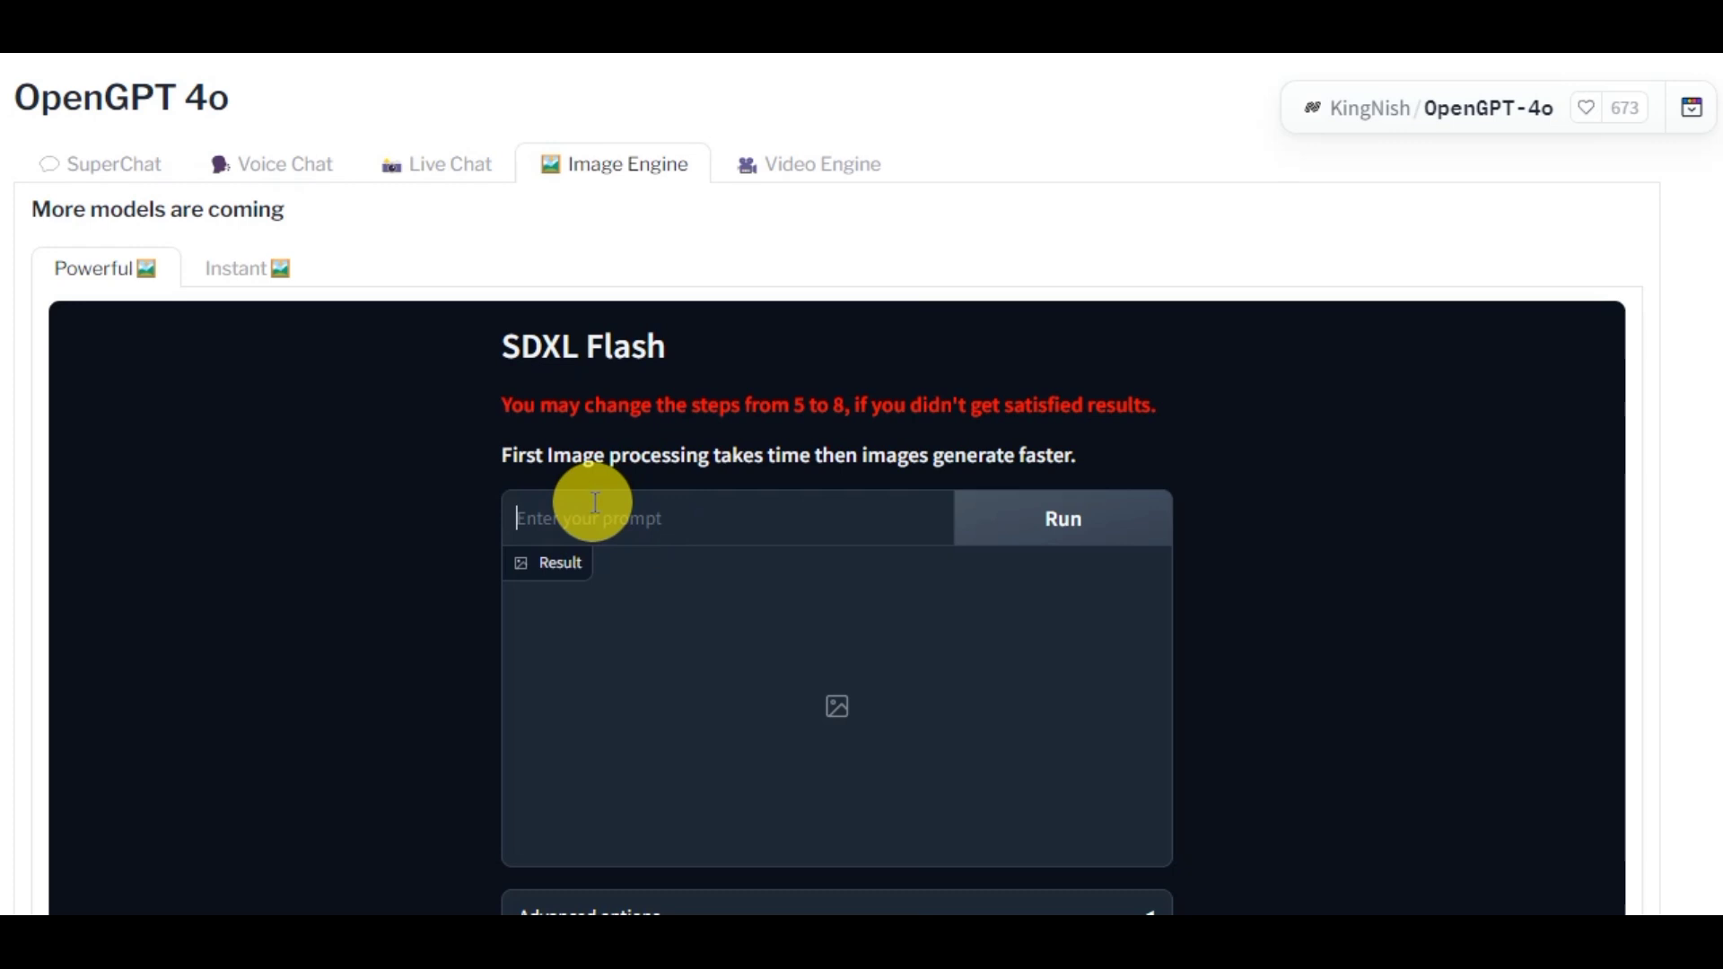
pyautogui.scroll(-3, 510, 447)
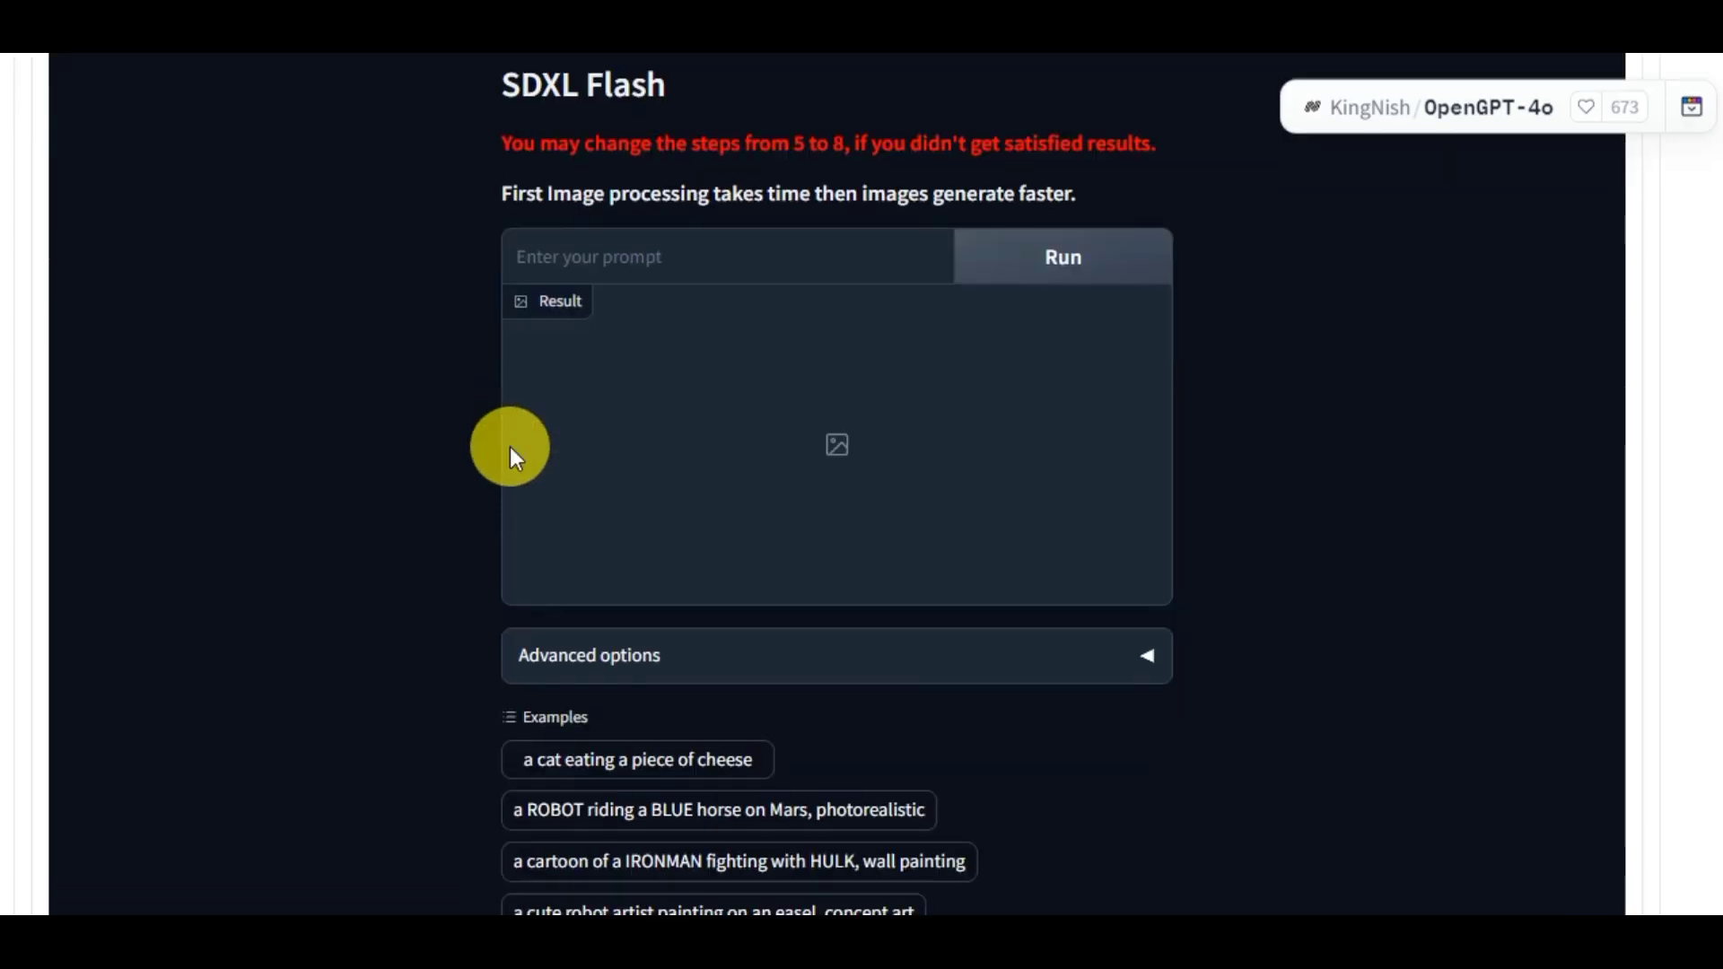
pyautogui.scroll(3, 509, 447)
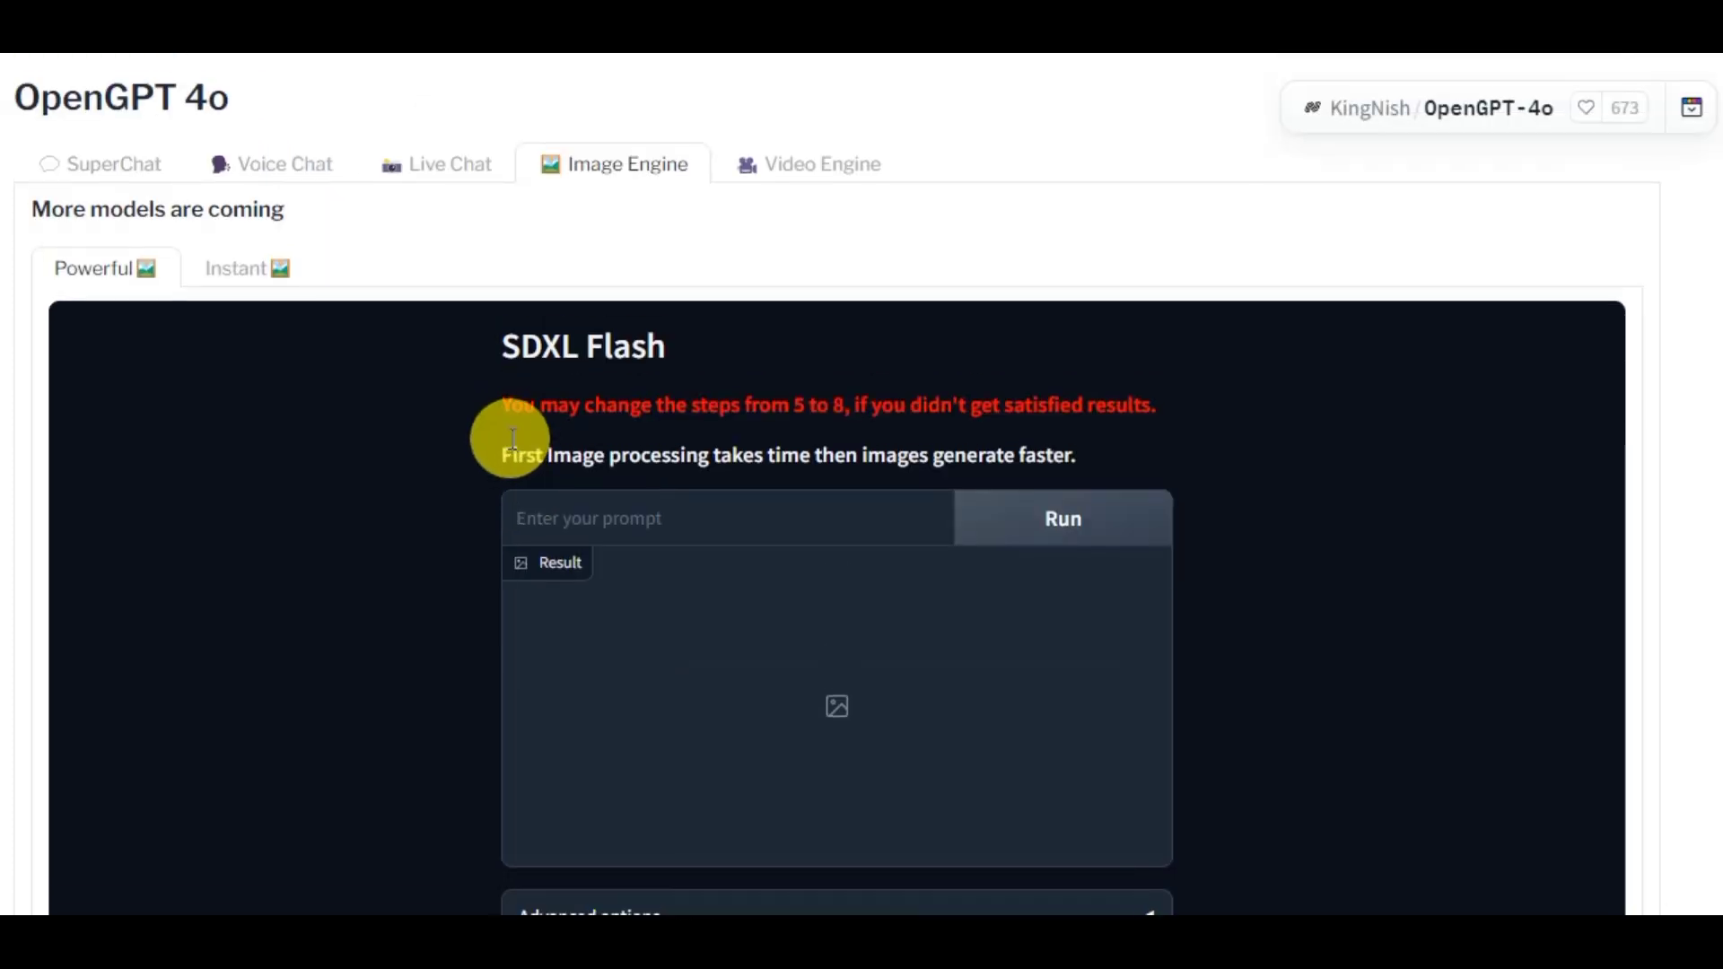
# Open the Video Engine section and highlight its Instant Video title and Prompt label.
pyautogui.click(789, 169)
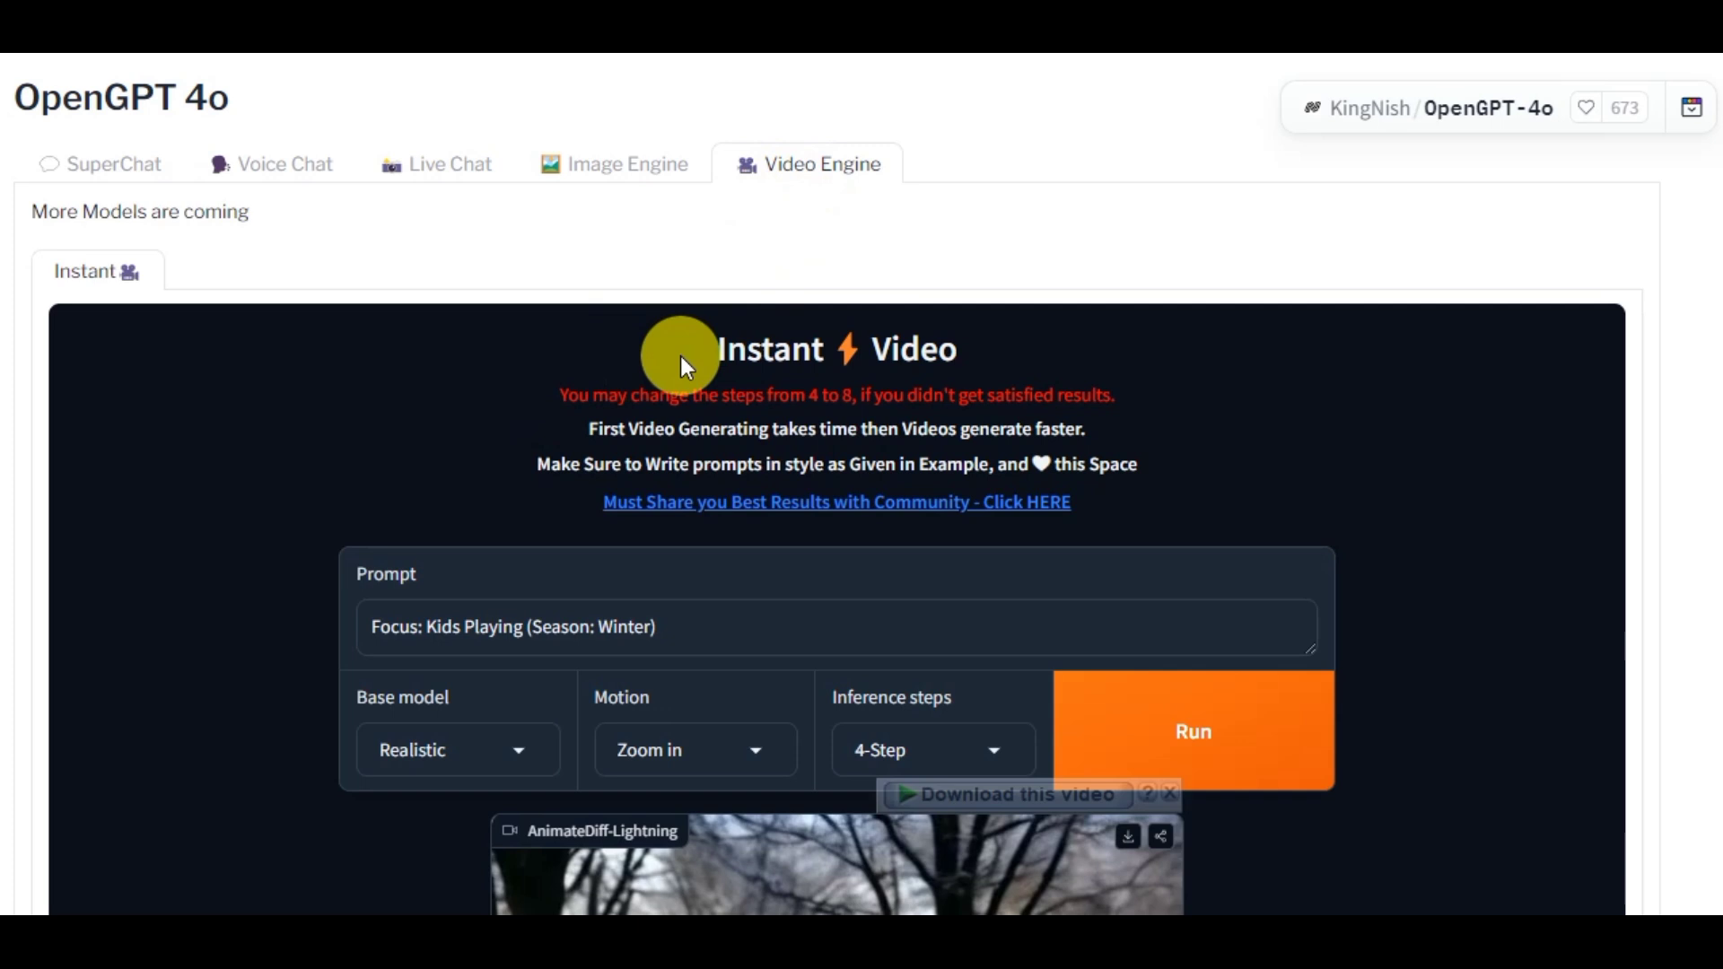
pyautogui.moveTo(681, 355); pyautogui.dragTo(969, 353)
pyautogui.click(956, 439)
pyautogui.click(357, 574)
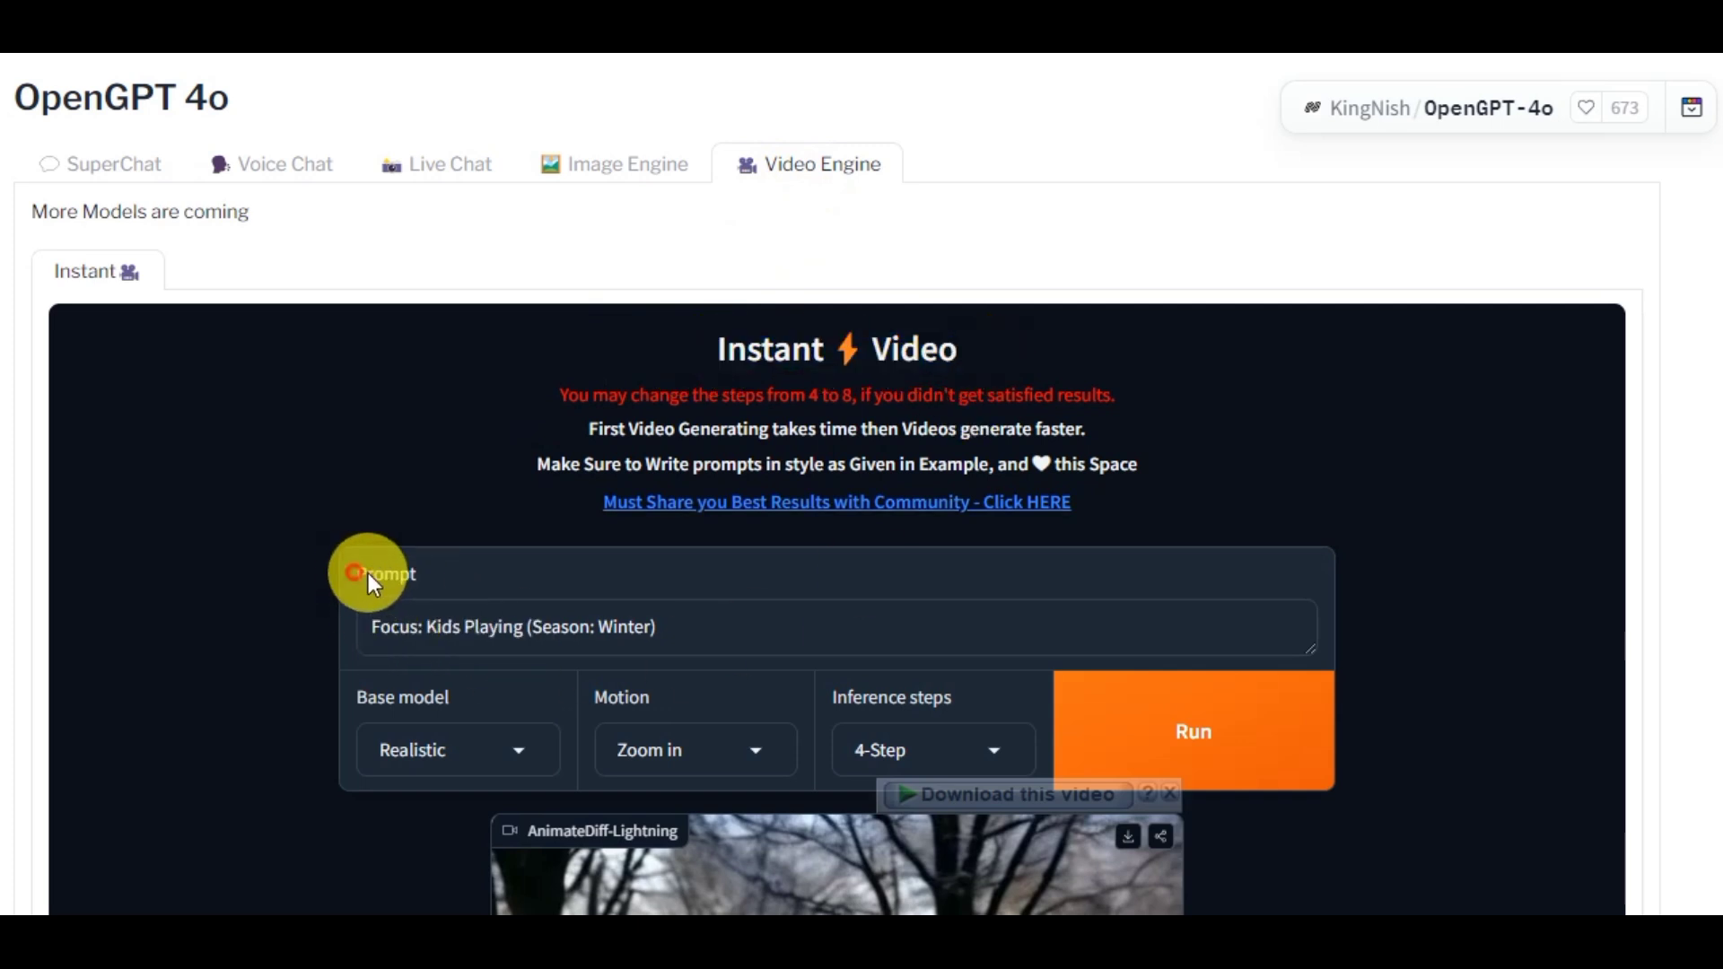
pyautogui.click(617, 583)
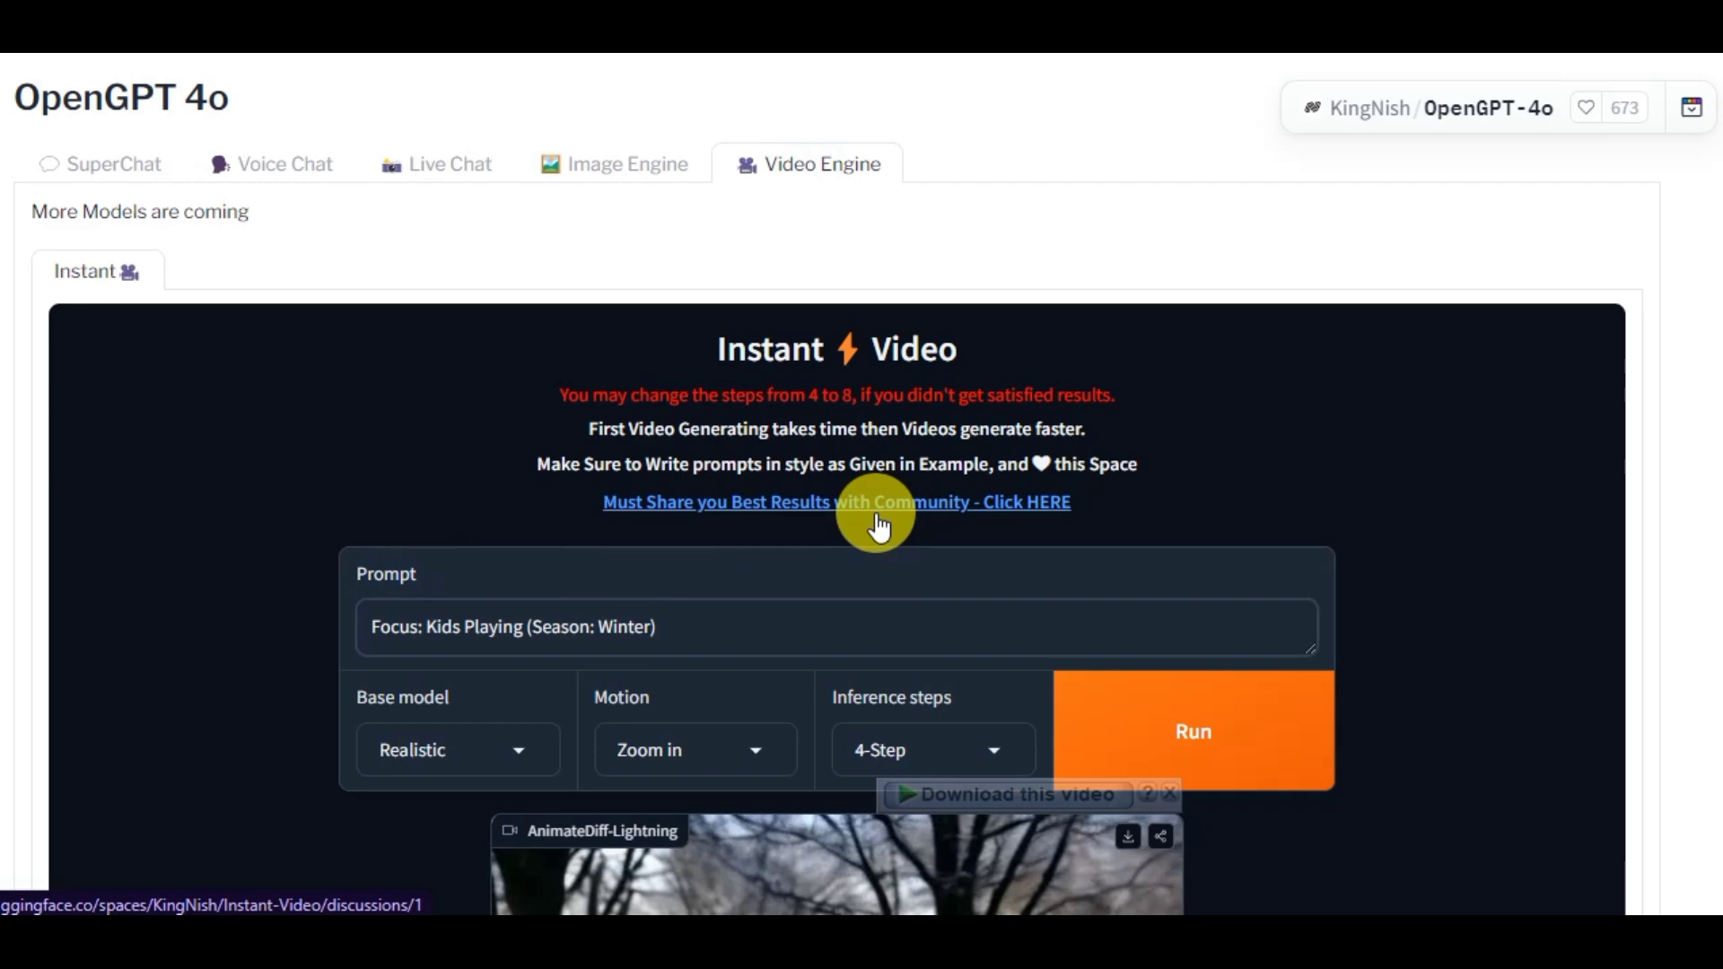
# Return to SuperChat, send 'Hi', and highlight the assistant's reply.
pyautogui.click(119, 171)
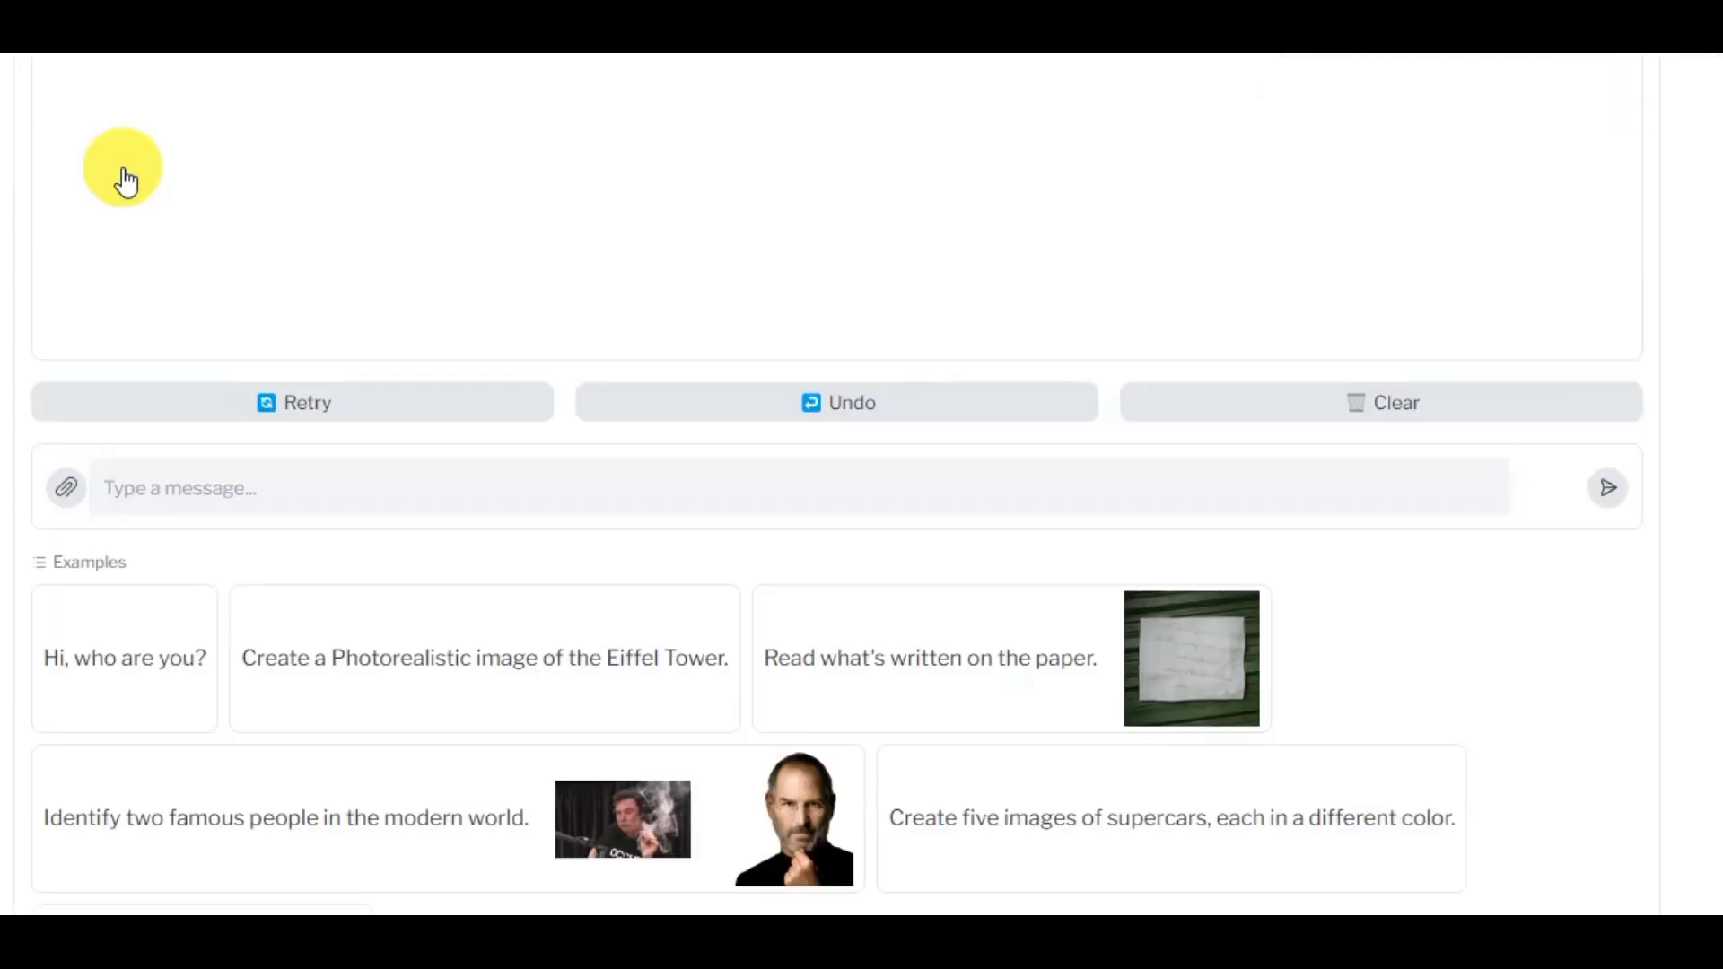
pyautogui.scroll(1, 492, 332)
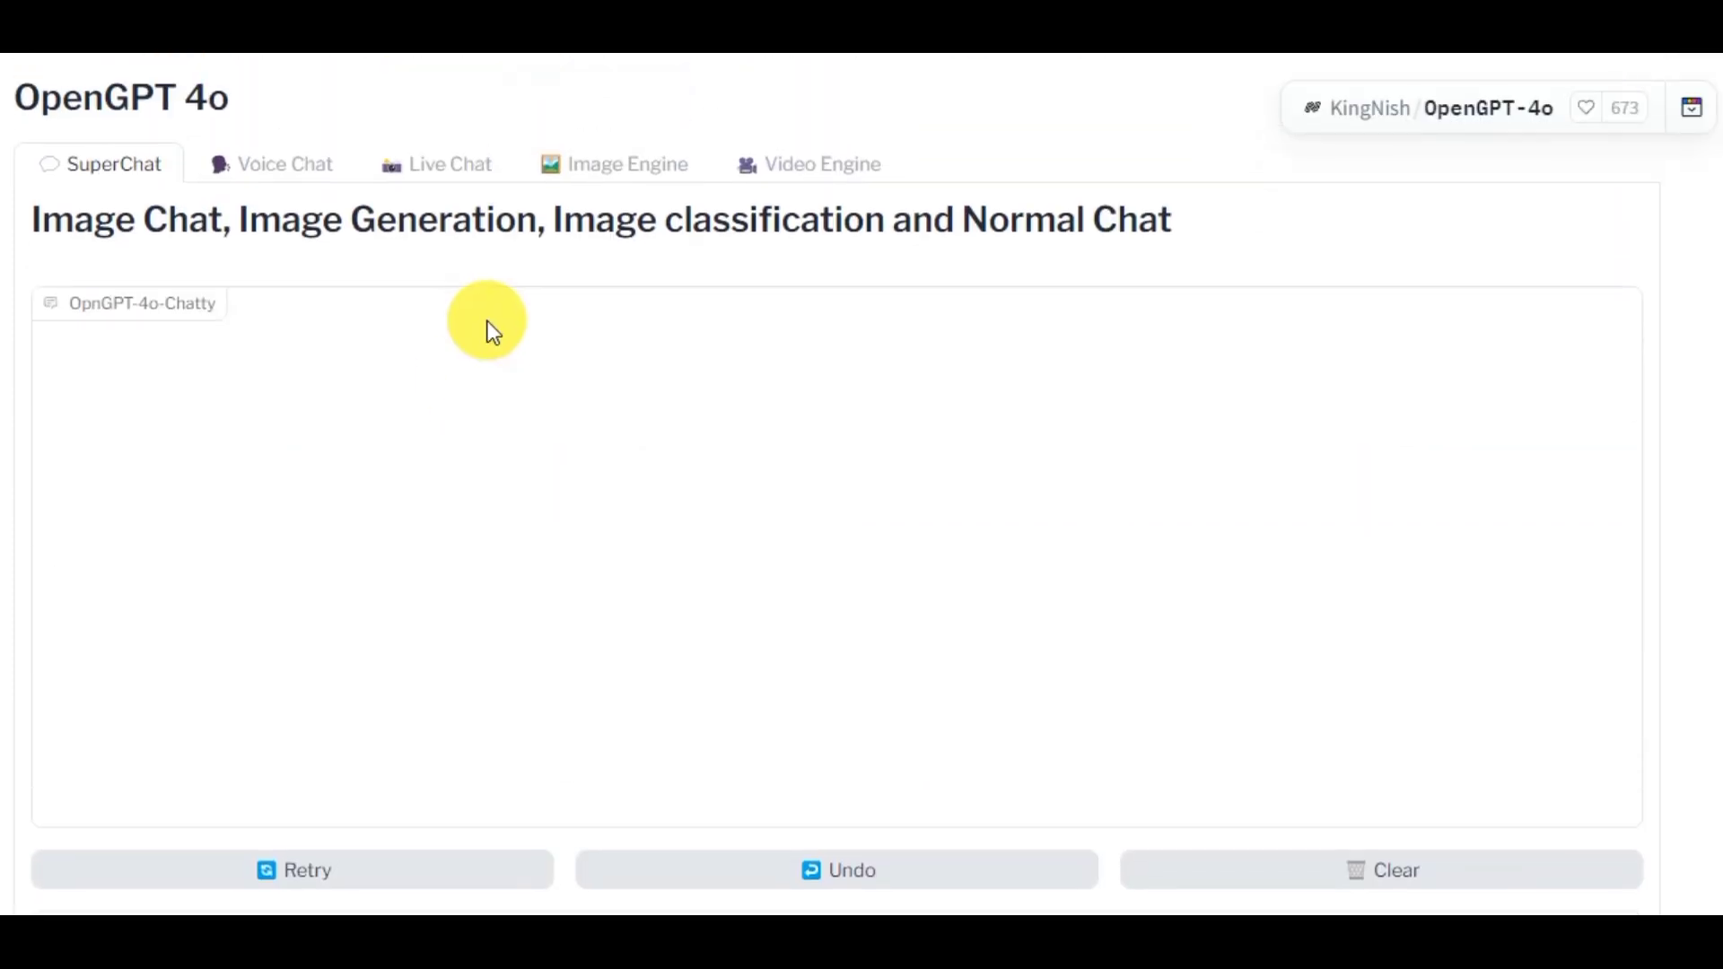
pyautogui.scroll(-5, 490, 328)
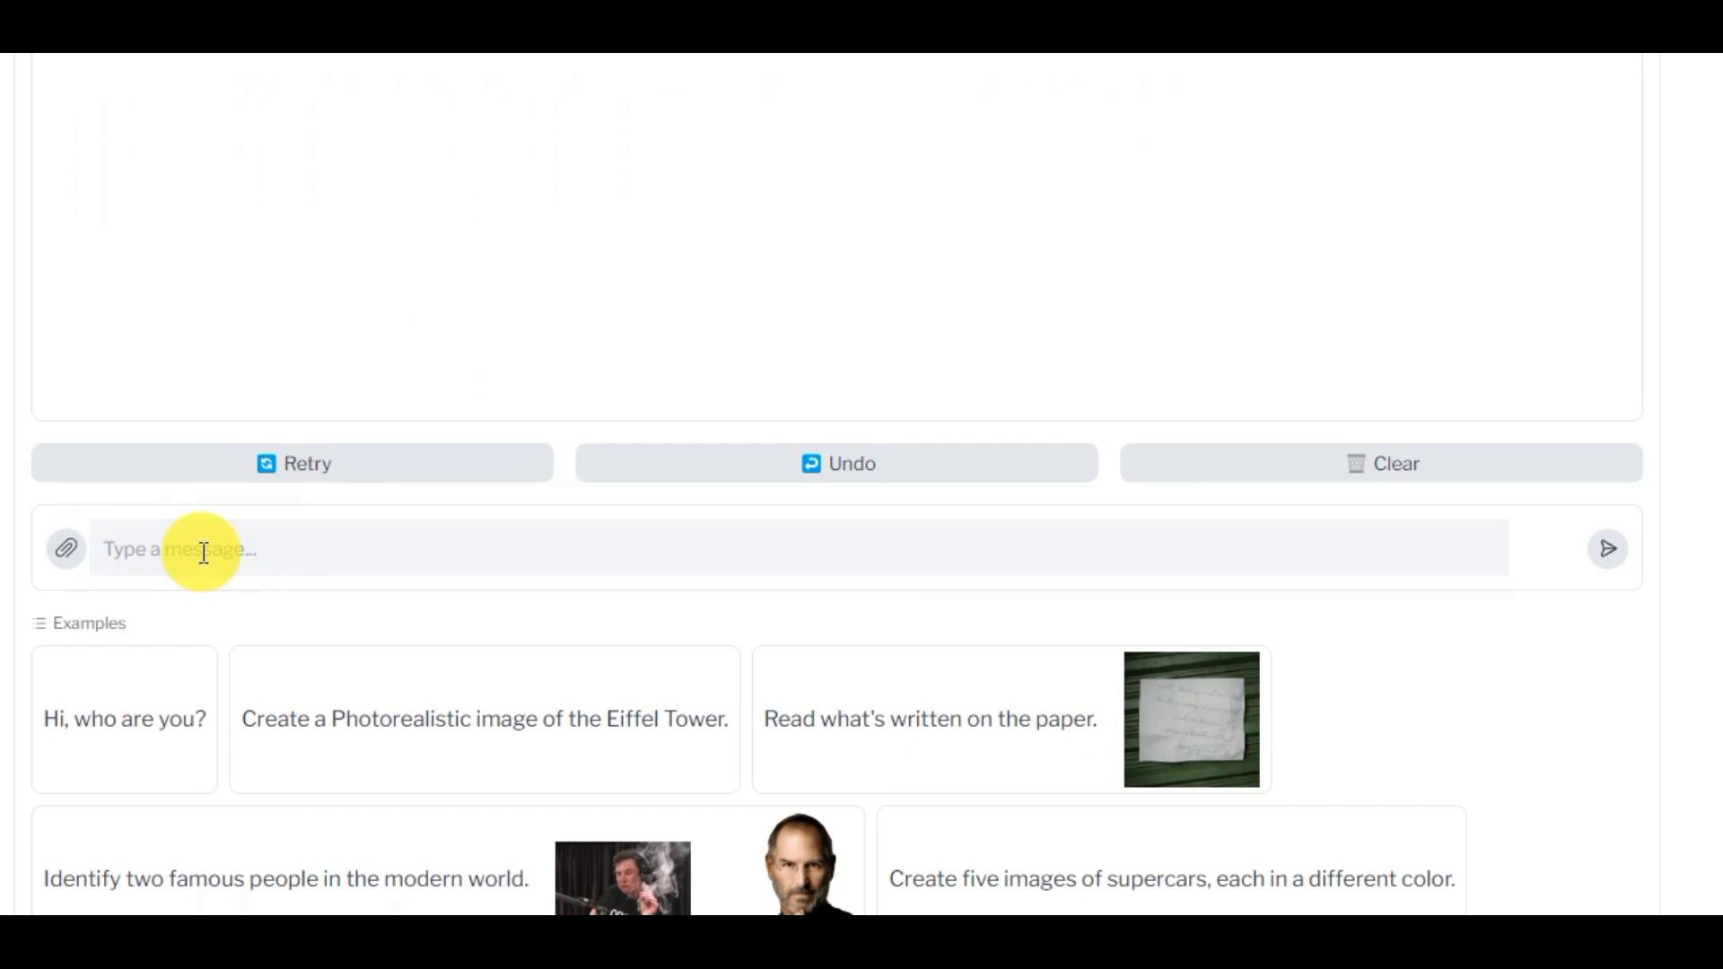
pyautogui.write('Hi')
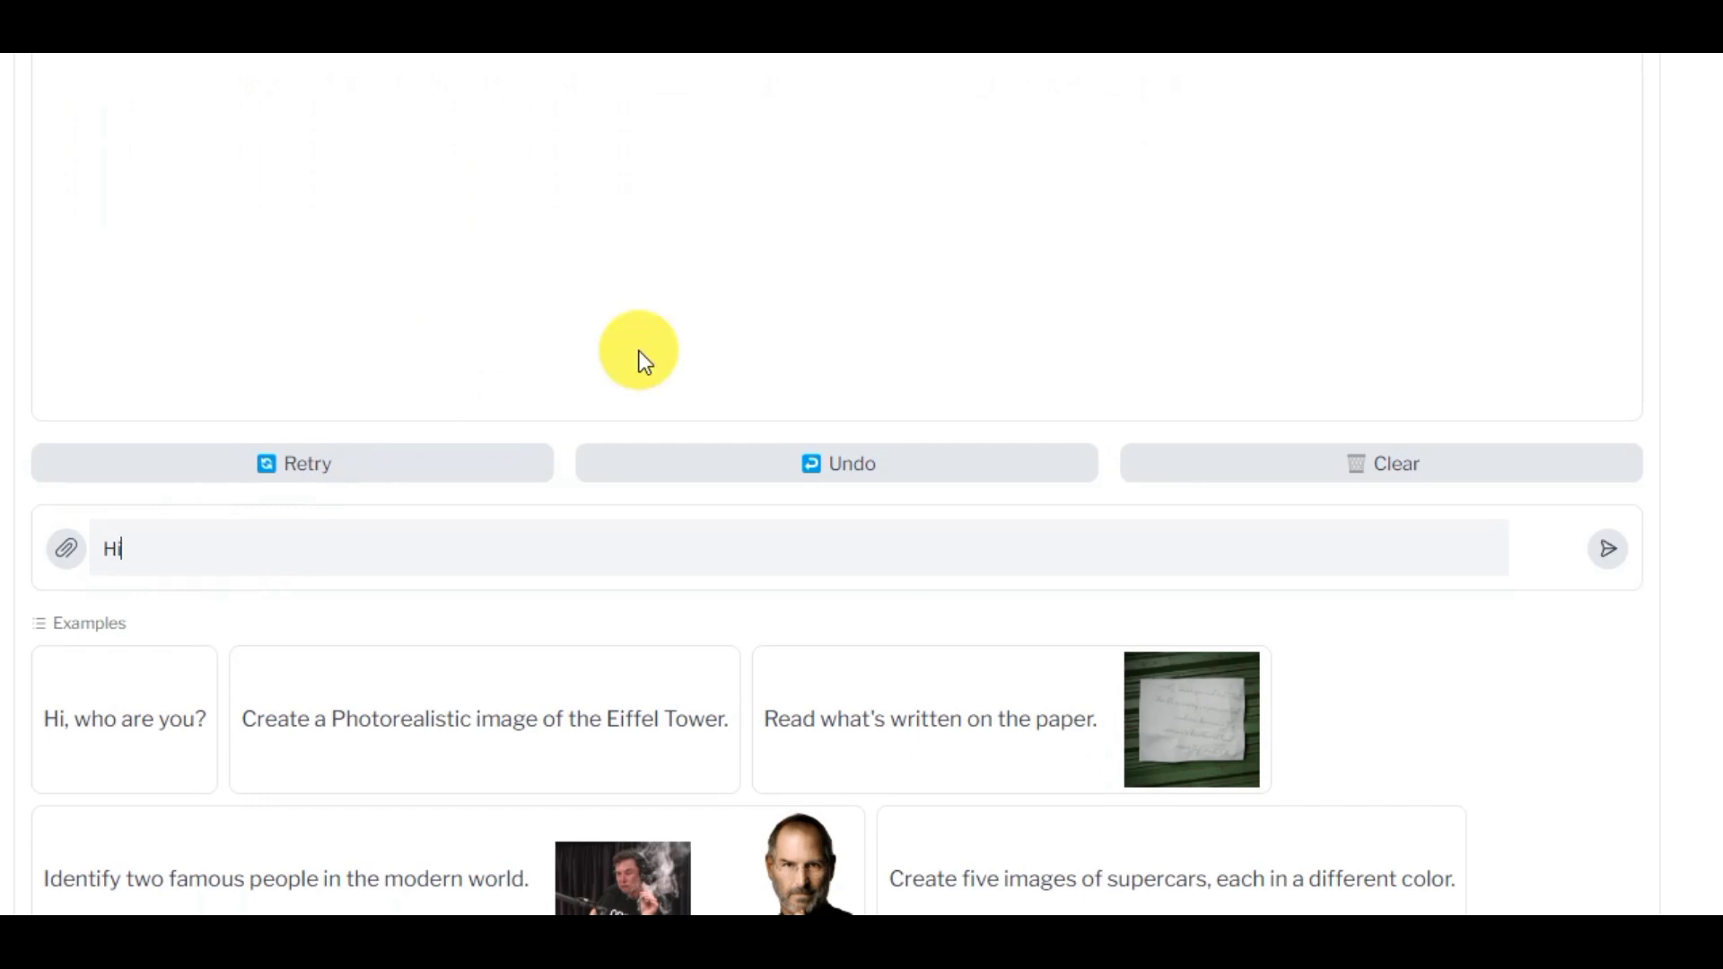
pyautogui.press('Return')
pyautogui.scroll(5, 642, 359)
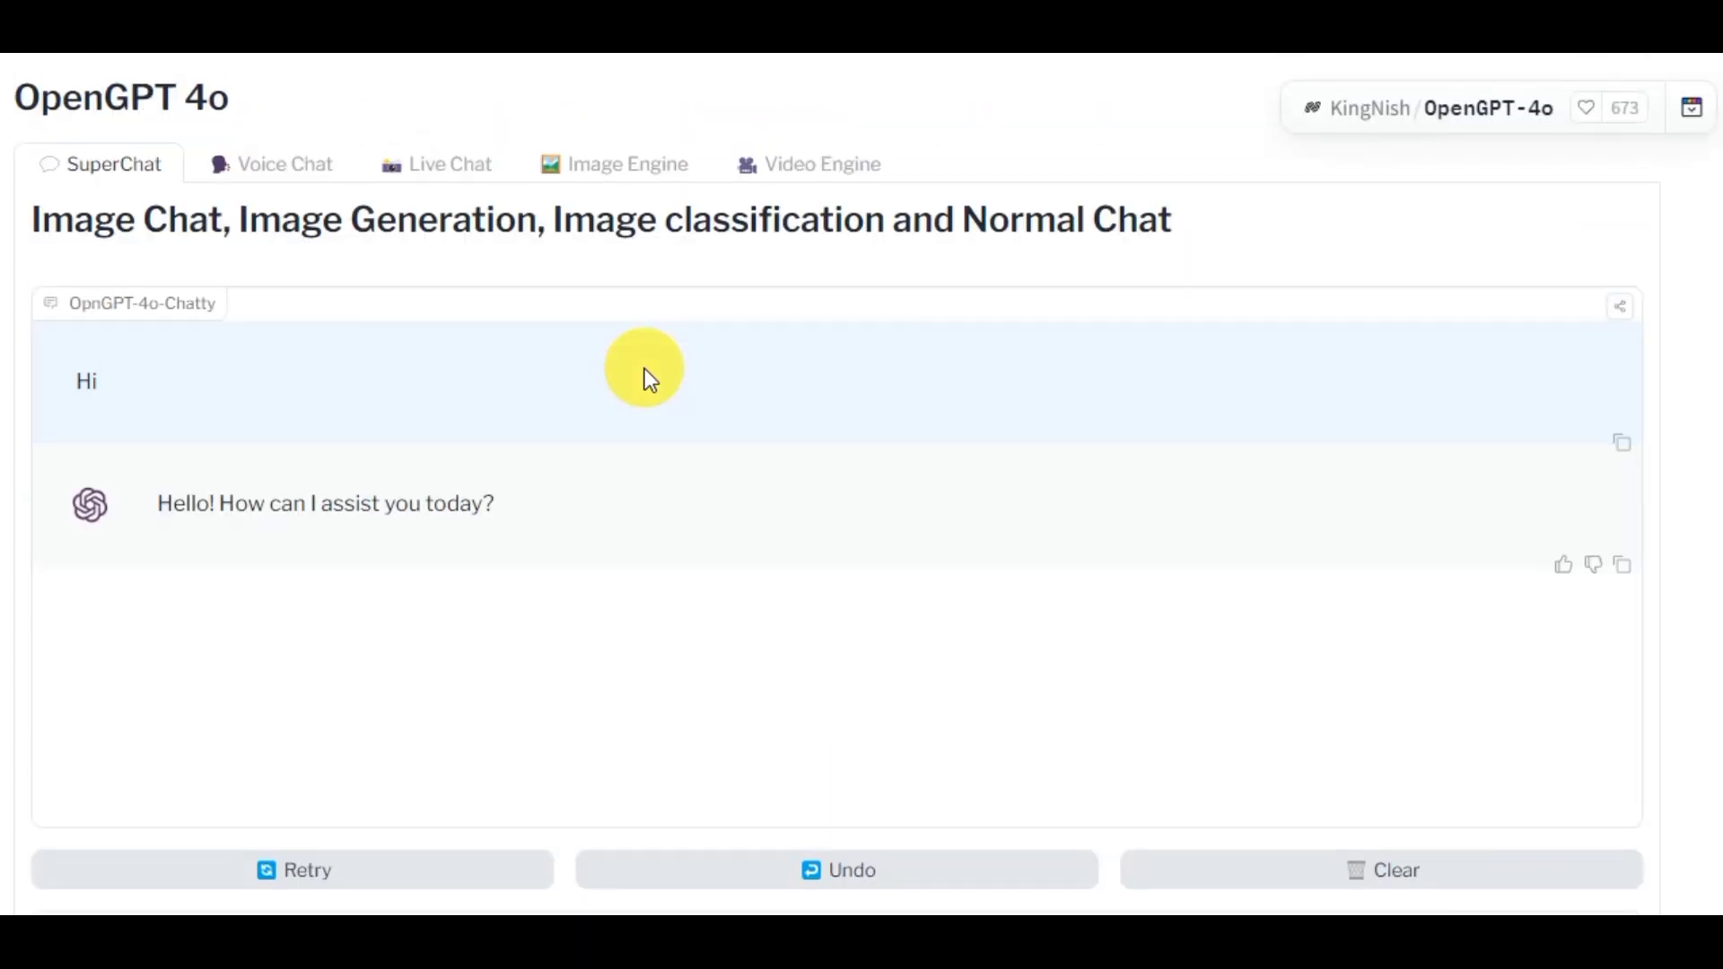
pyautogui.moveTo(154, 504); pyautogui.dragTo(455, 511)
pyautogui.click(573, 751)
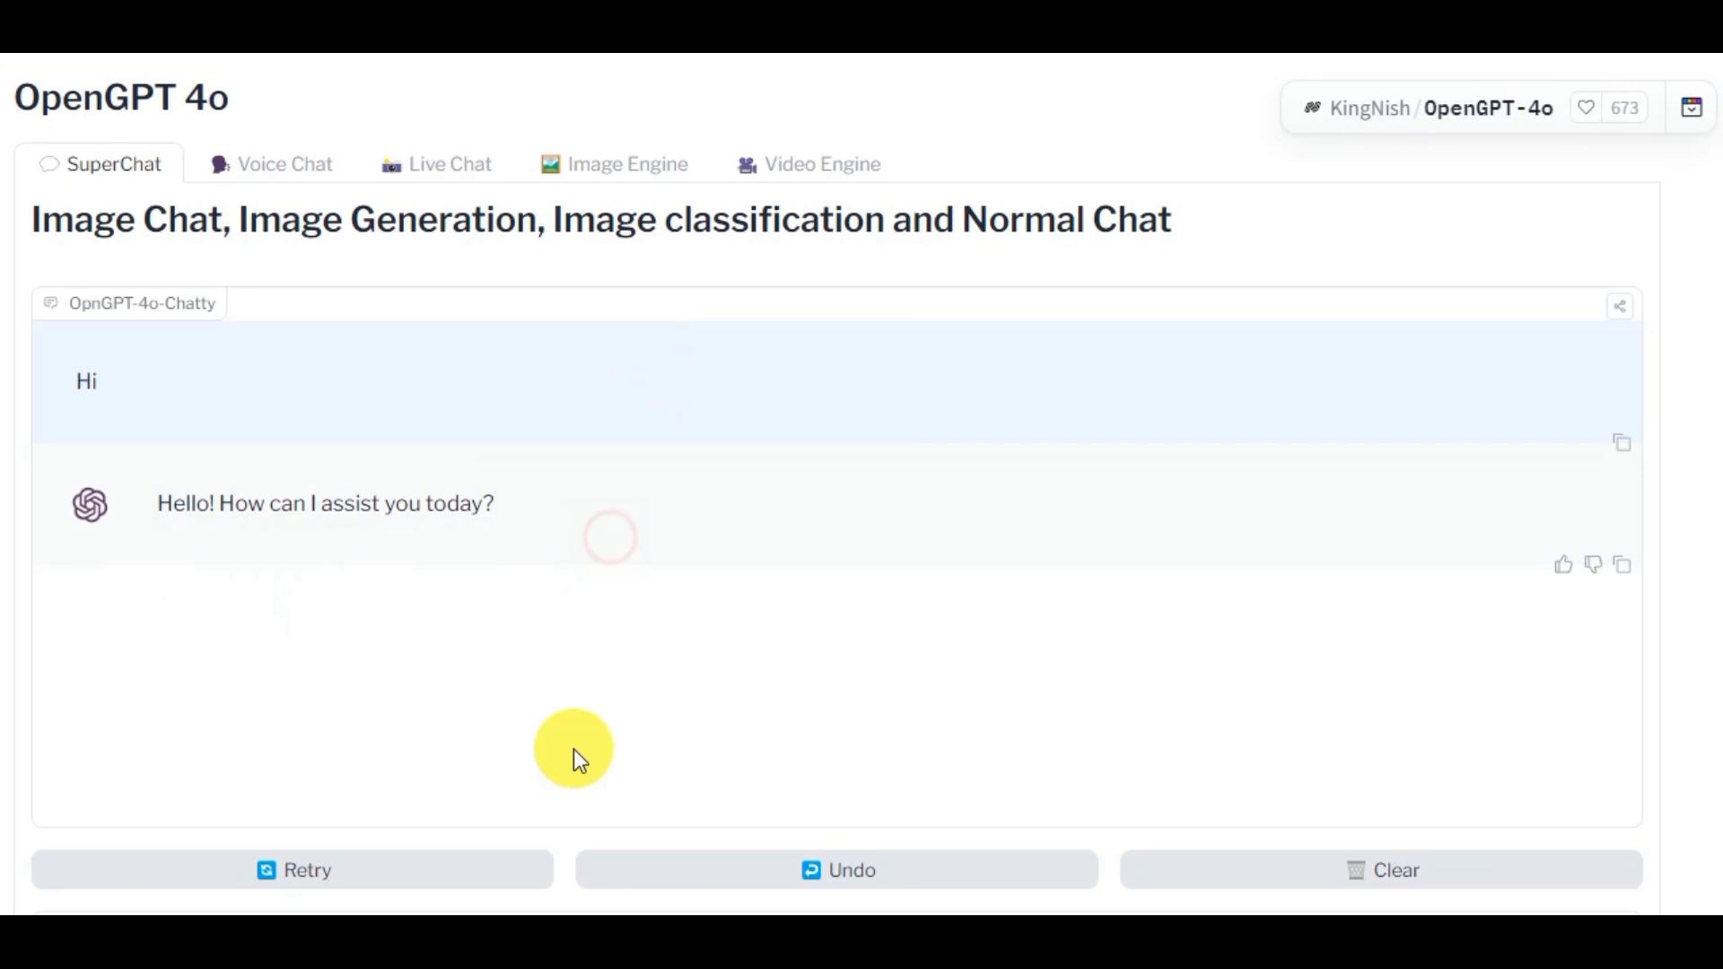
pyautogui.scroll(-8, 546, 709)
pyautogui.scroll(5, 286, 476)
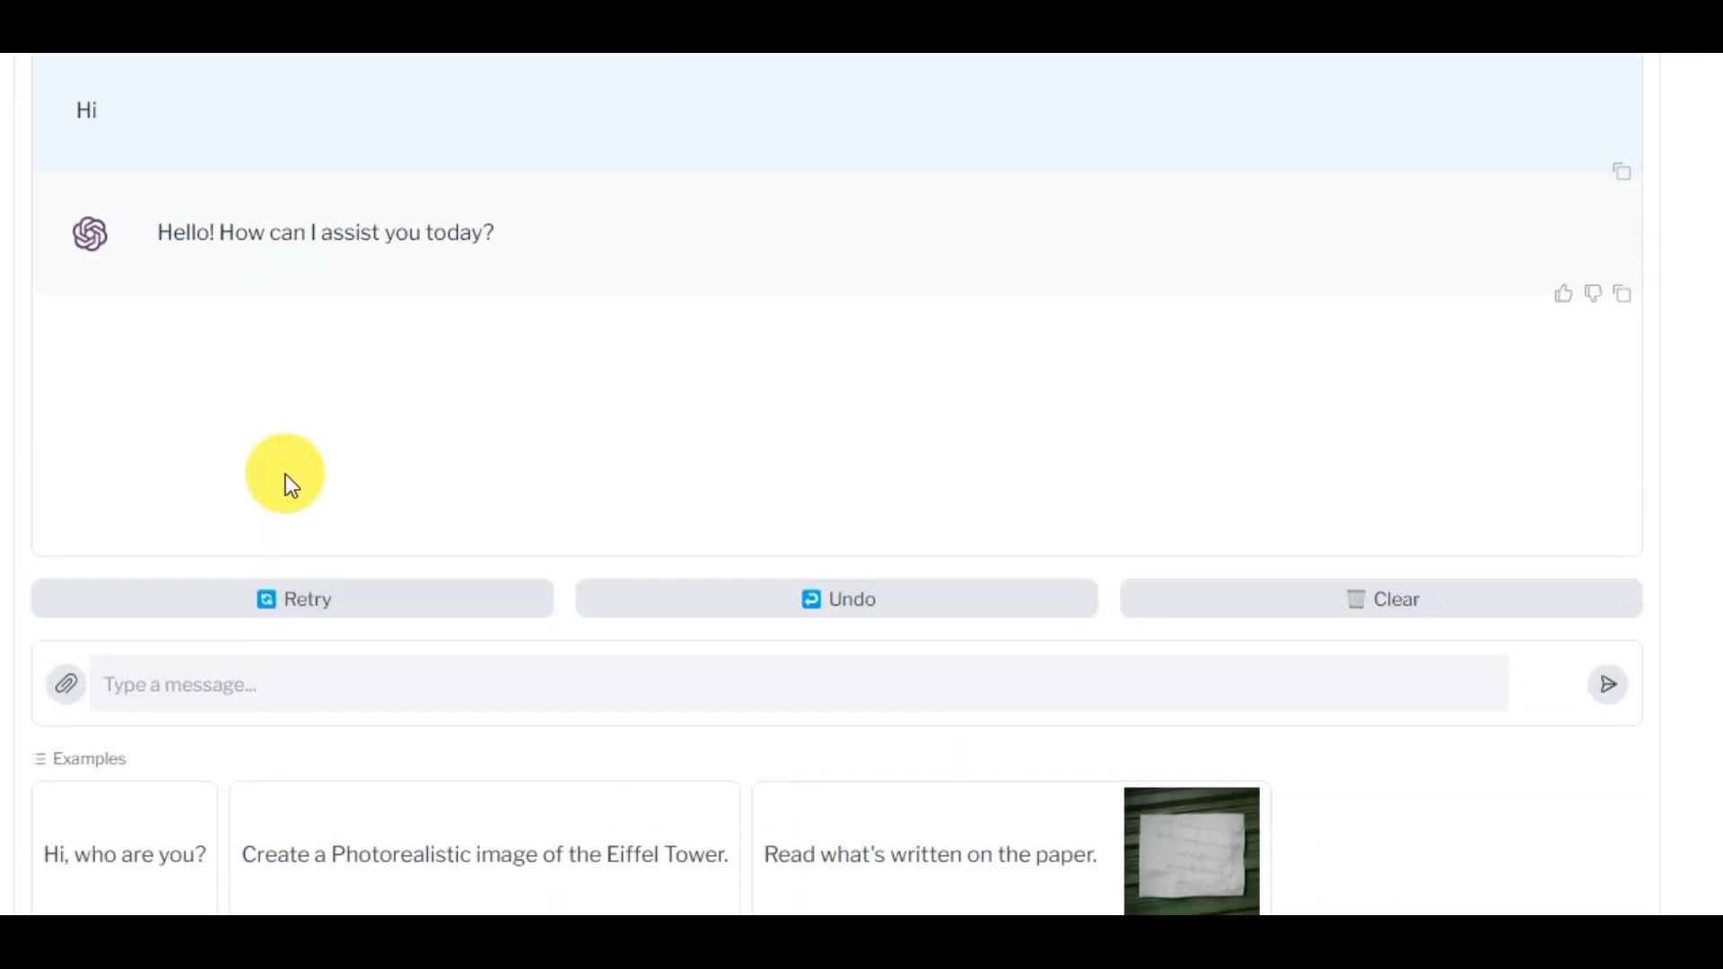
# Ask 'Who are you?' and highlight the start of the assistant's self-introduction.
pyautogui.write('Who')
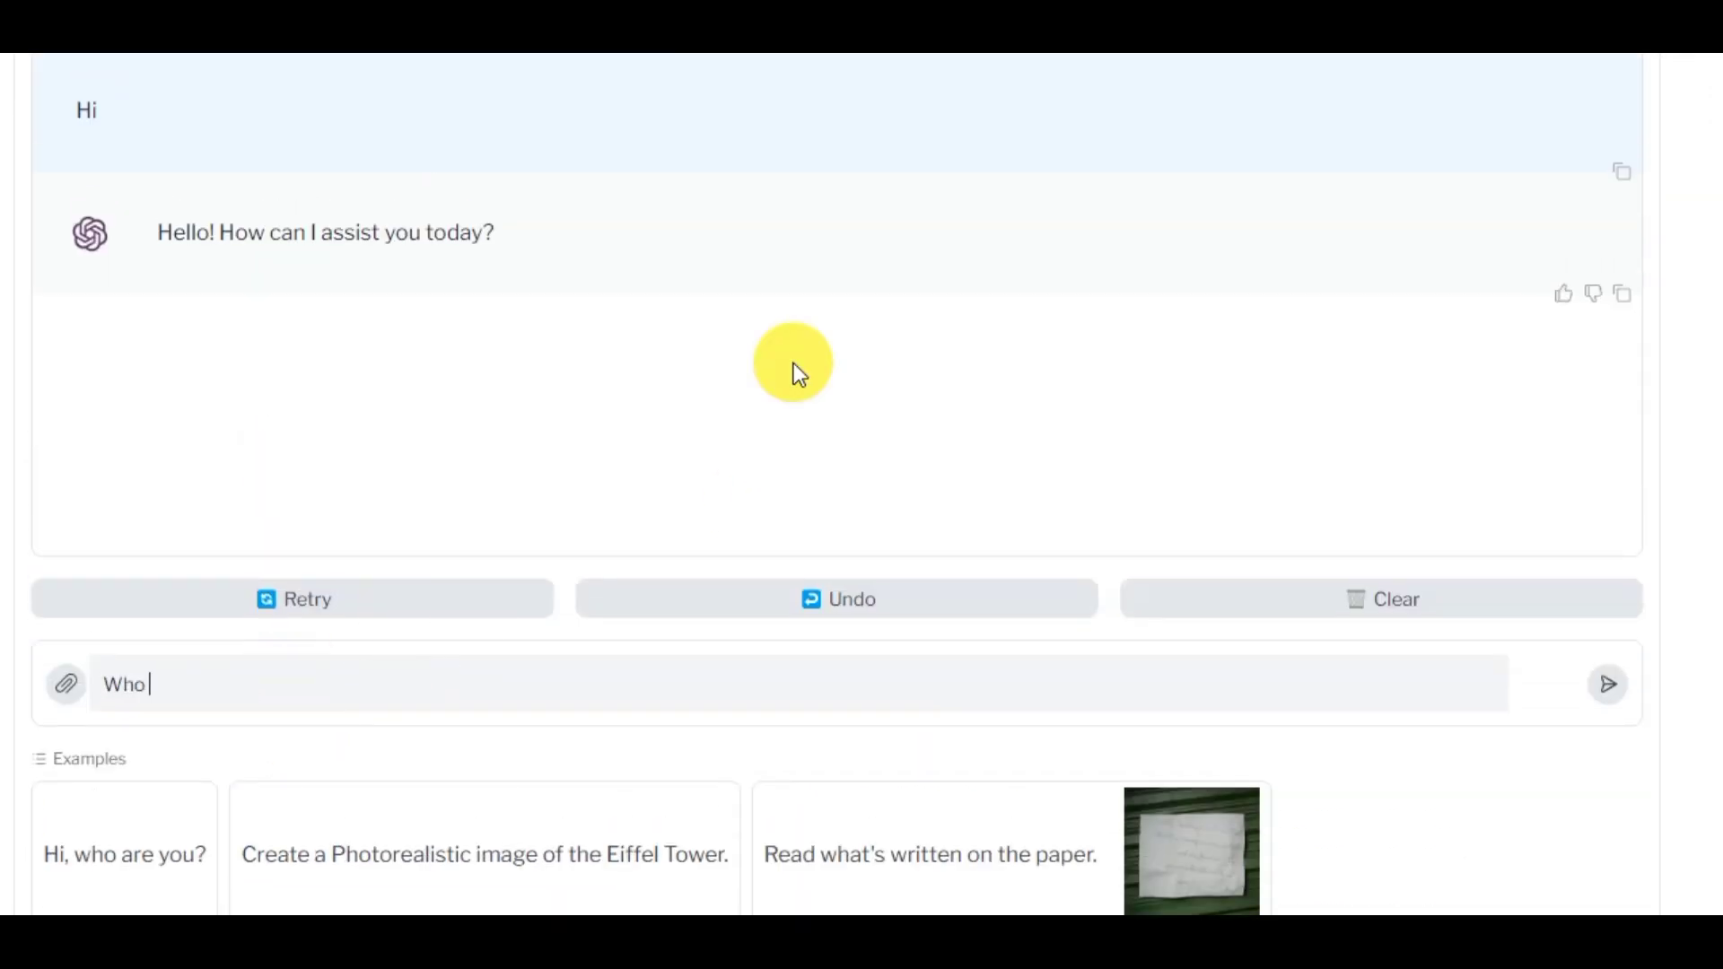
pyautogui.press('Return')
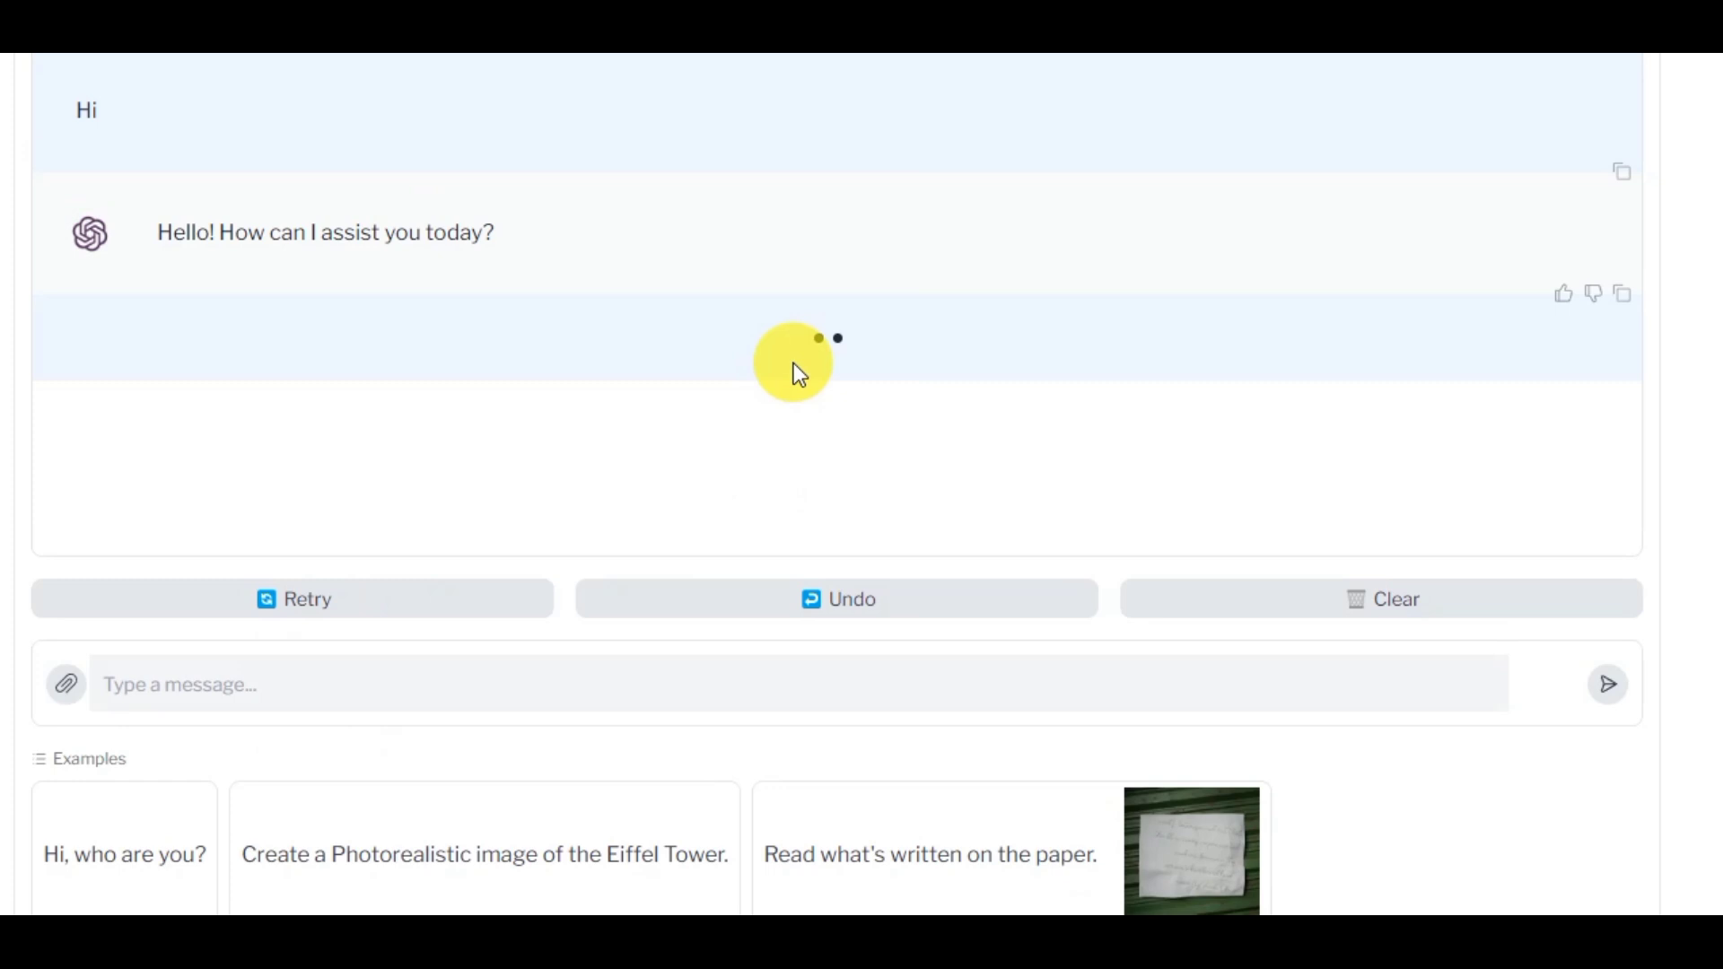
pyautogui.scroll(2, 804, 385)
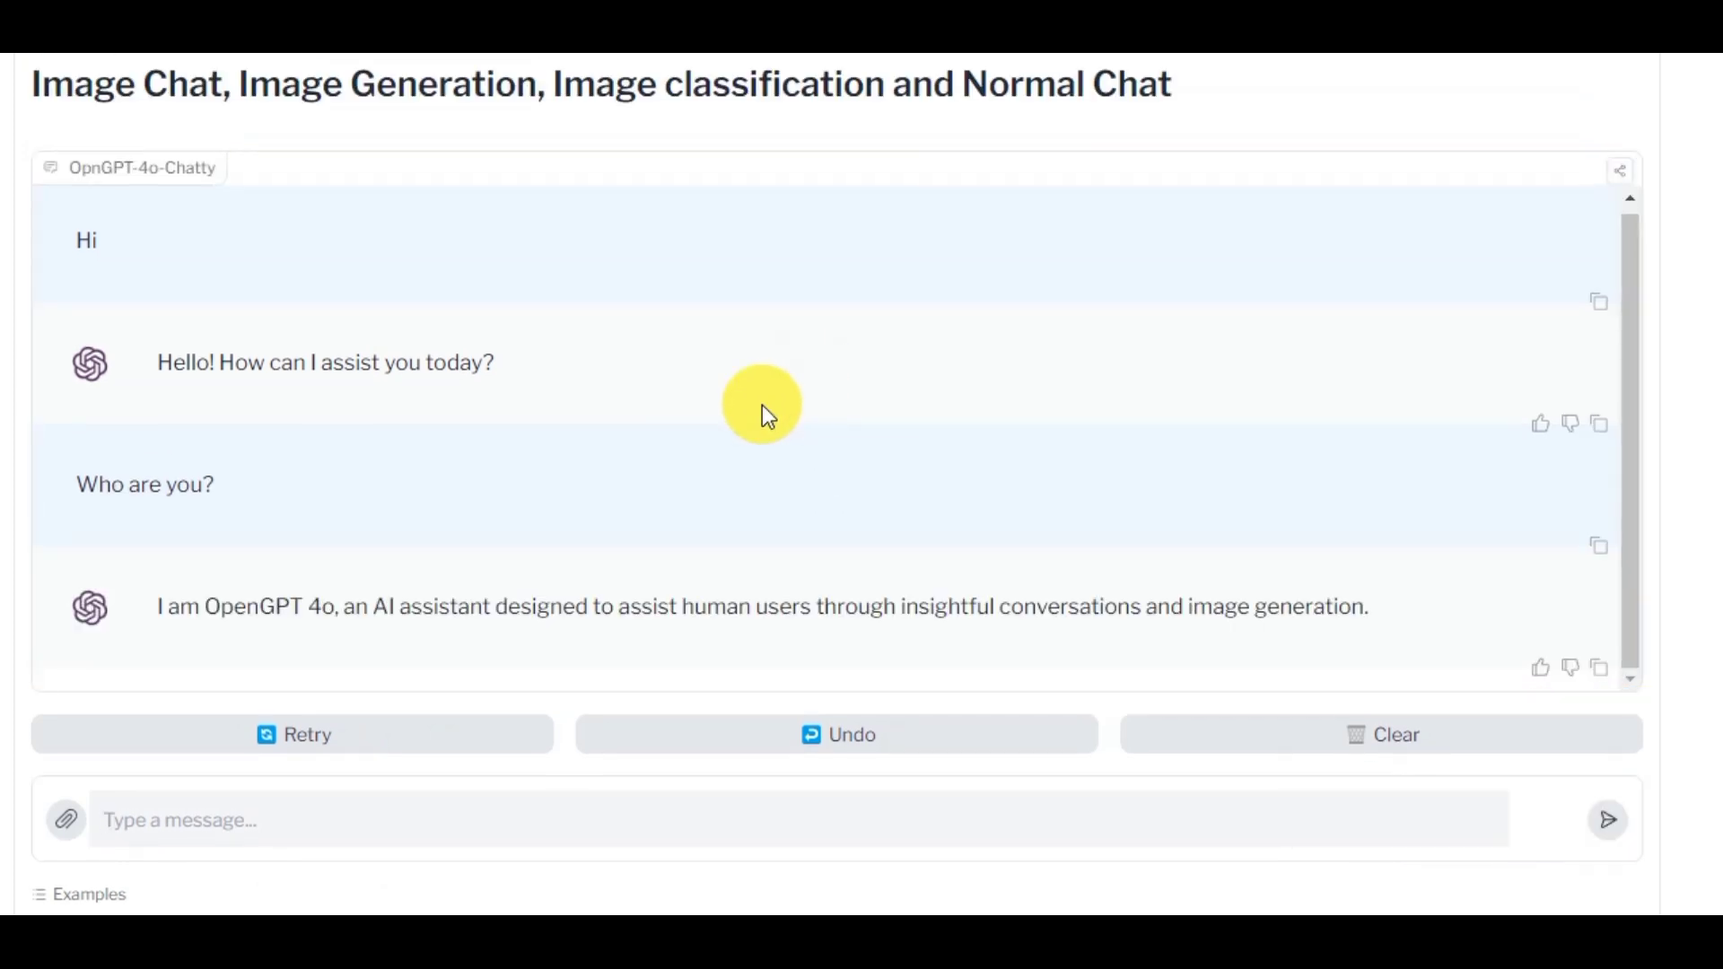
pyautogui.moveTo(160, 616); pyautogui.dragTo(339, 627)
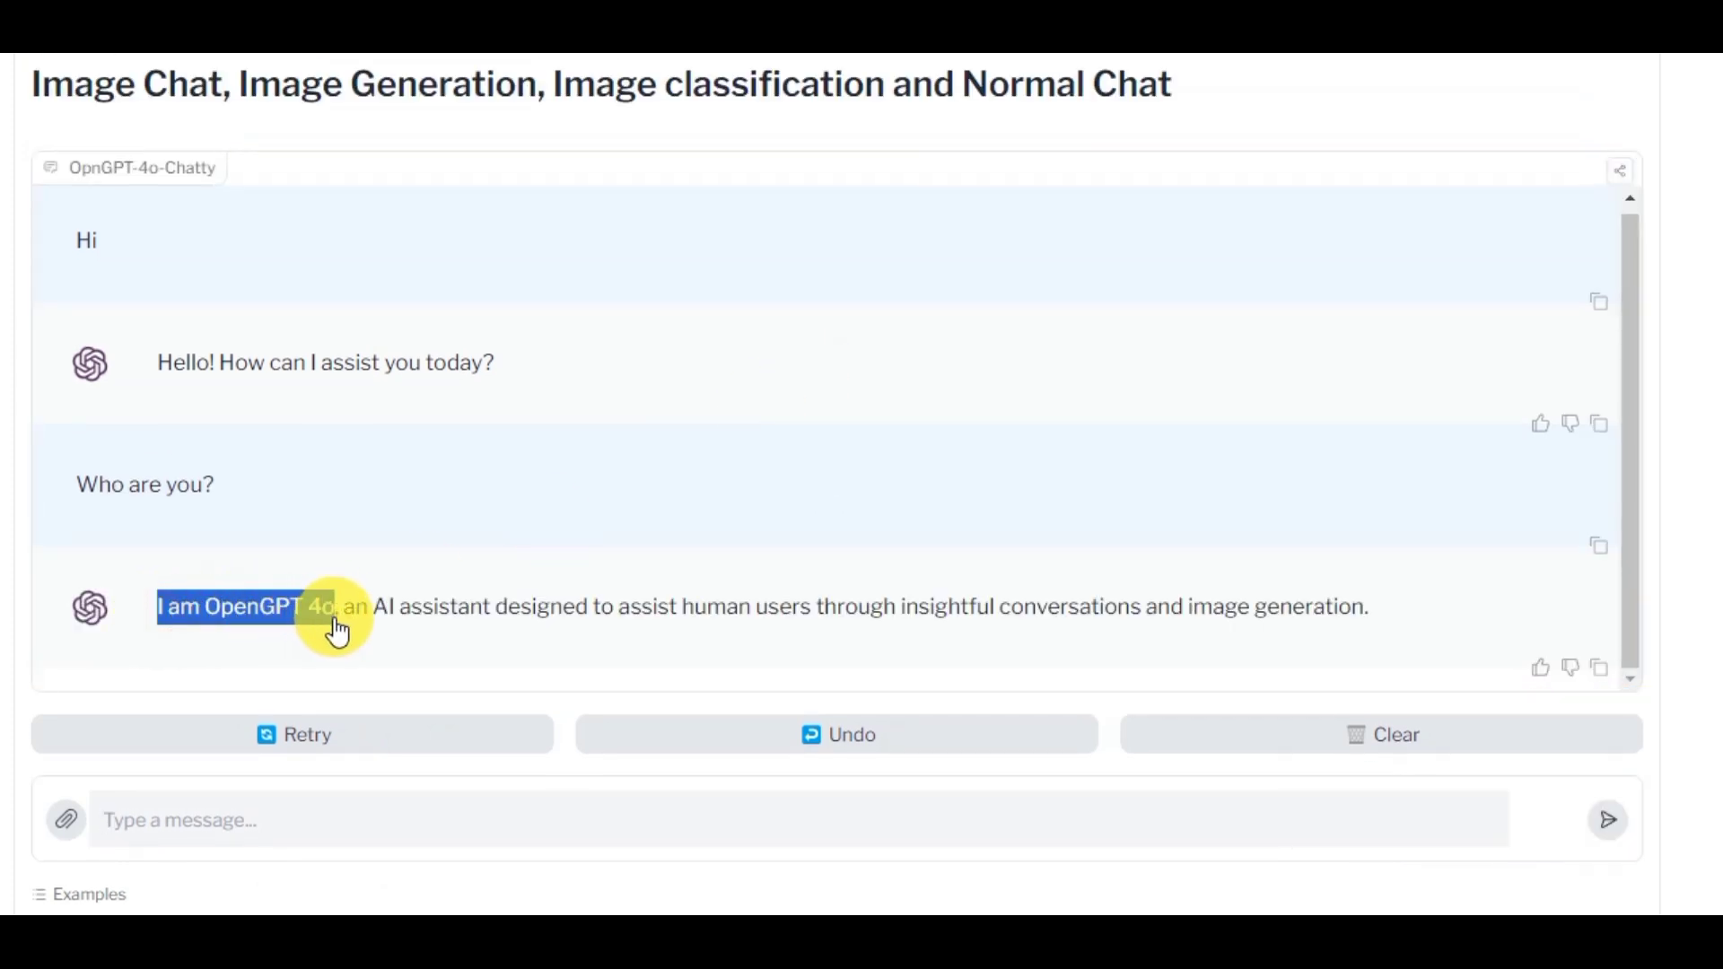
# Ask 'can you generate images?' and read through the assistant's yes reply.
pyautogui.click(1000, 648)
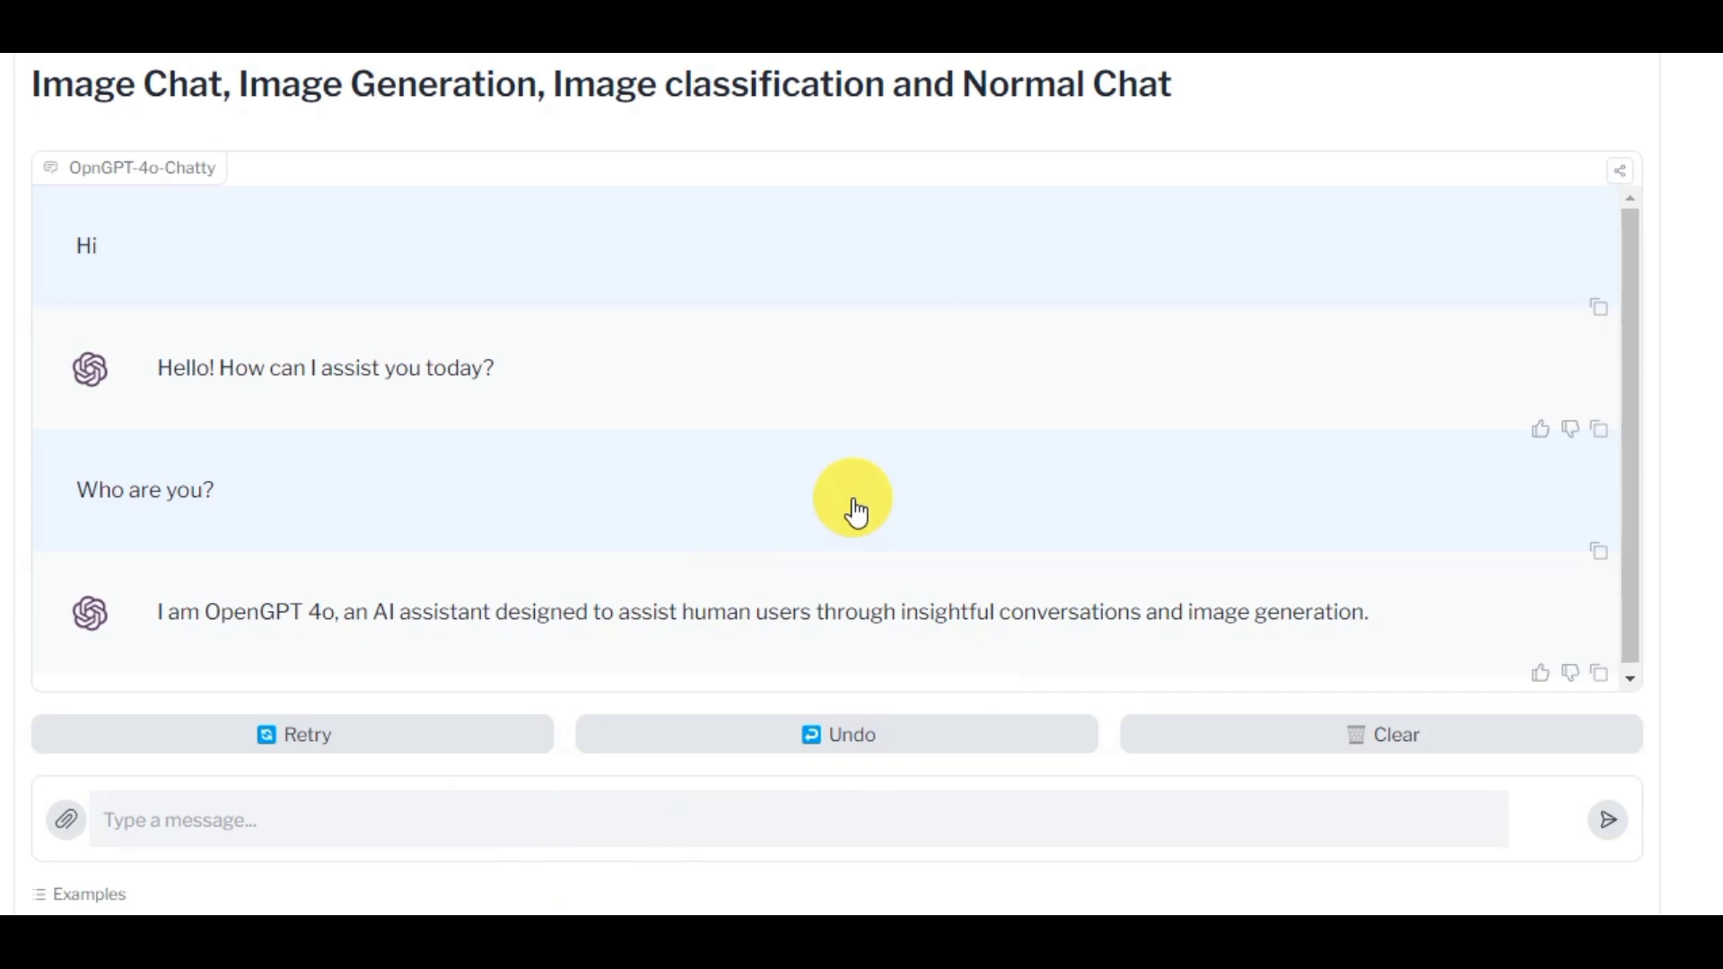
pyautogui.write('can you ')
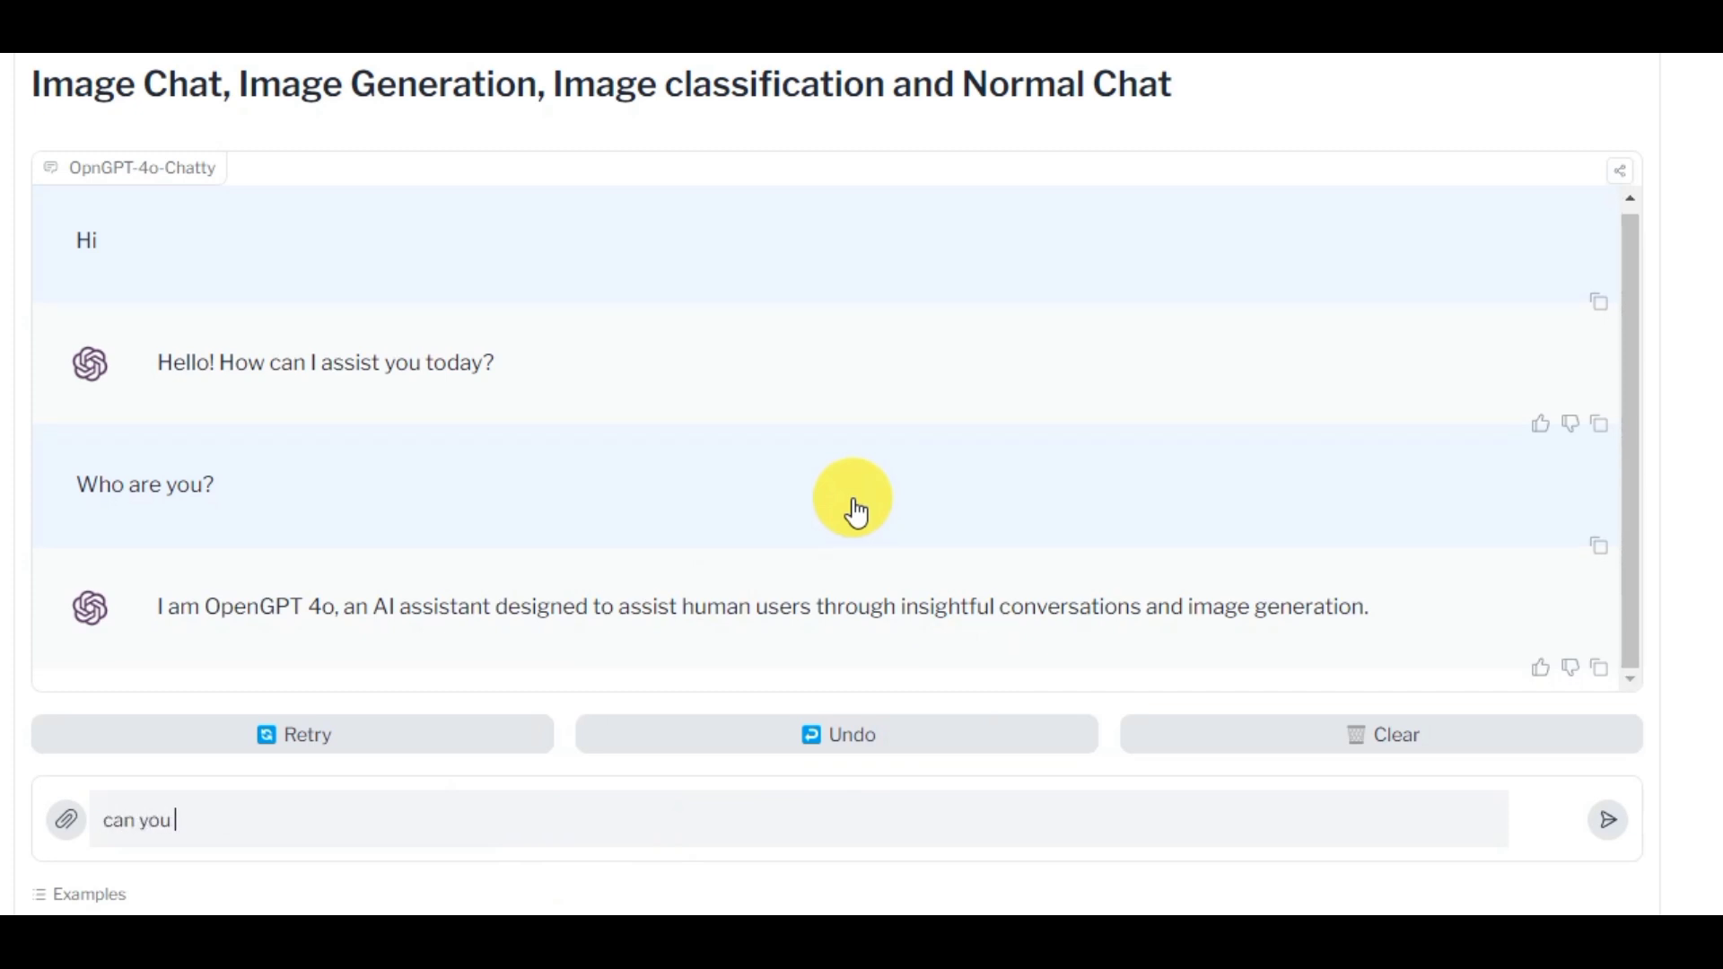
pyautogui.write('generate images?')
pyautogui.press('Return')
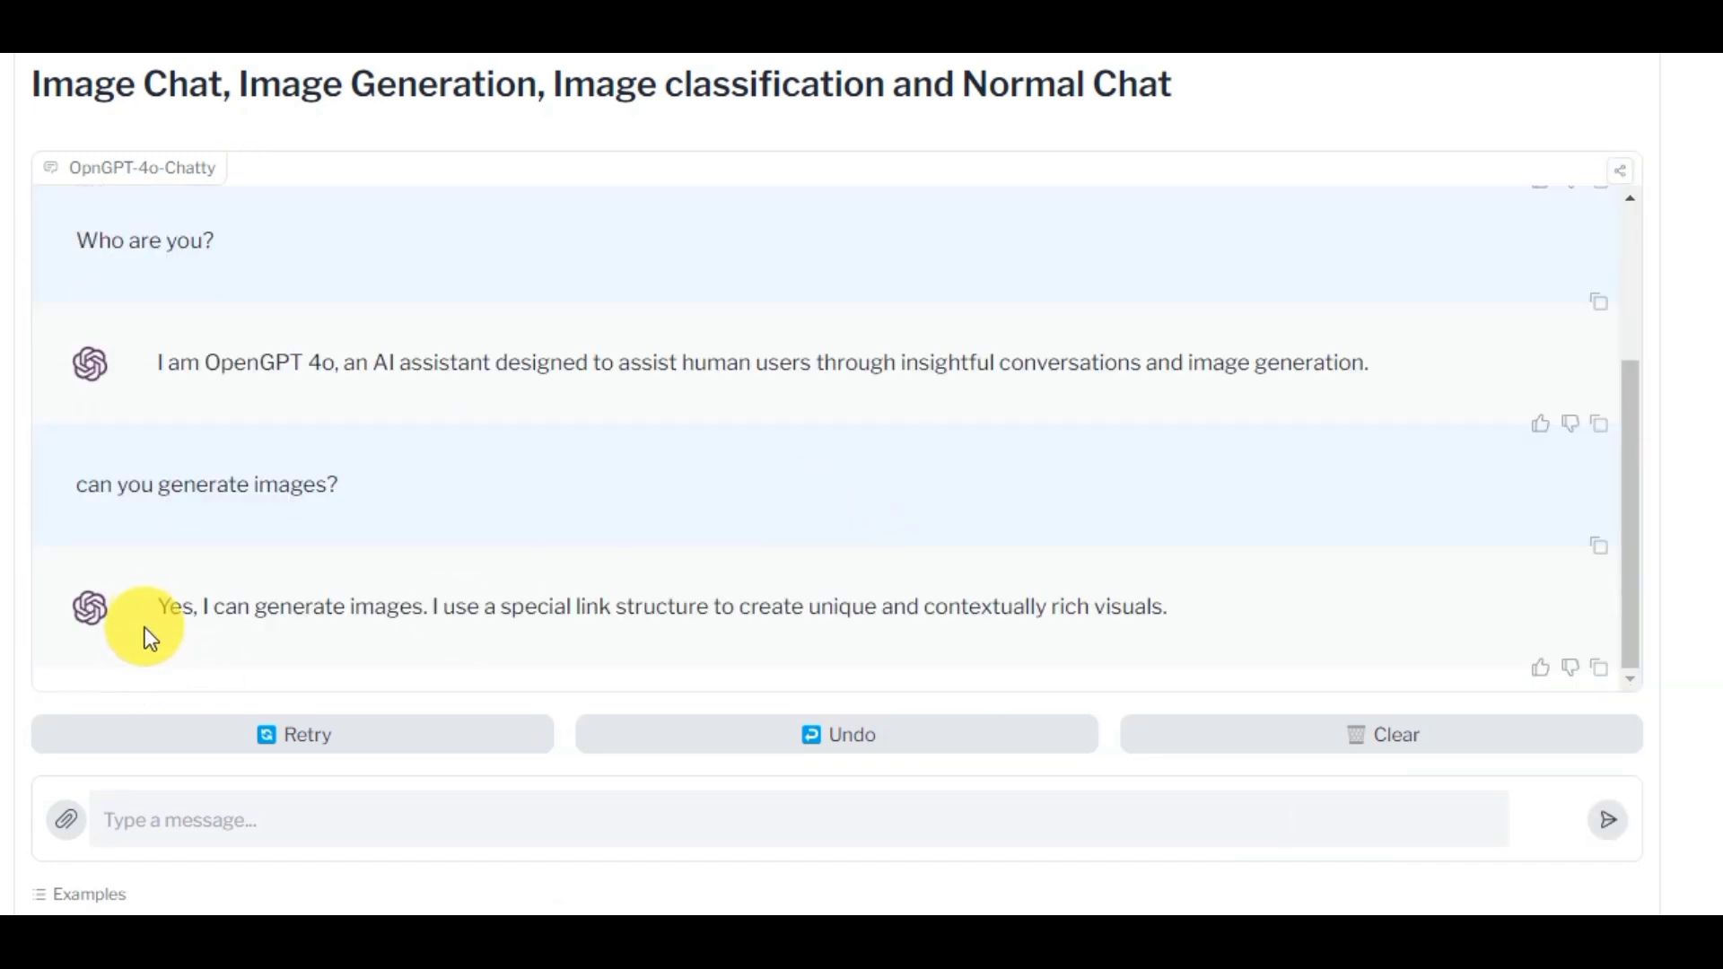
pyautogui.moveTo(153, 611); pyautogui.dragTo(1251, 627)
pyautogui.click(729, 590)
pyautogui.scroll(3, 831, 616)
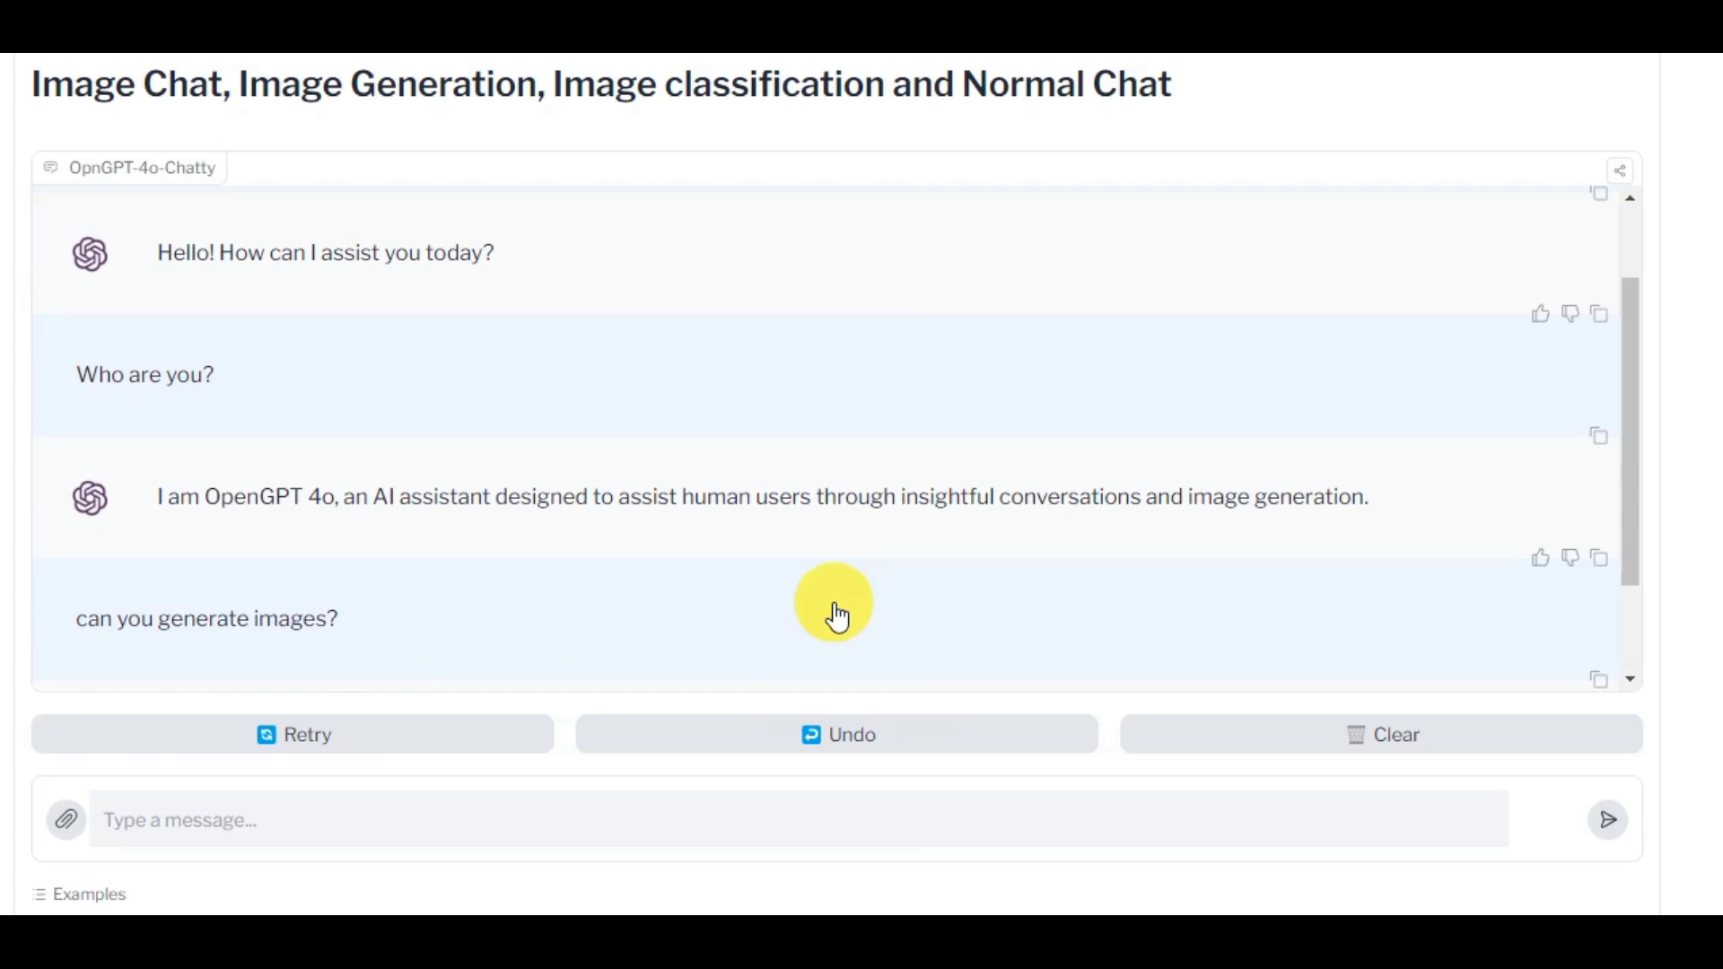
pyautogui.scroll(-3, 838, 617)
pyautogui.scroll(3, 838, 618)
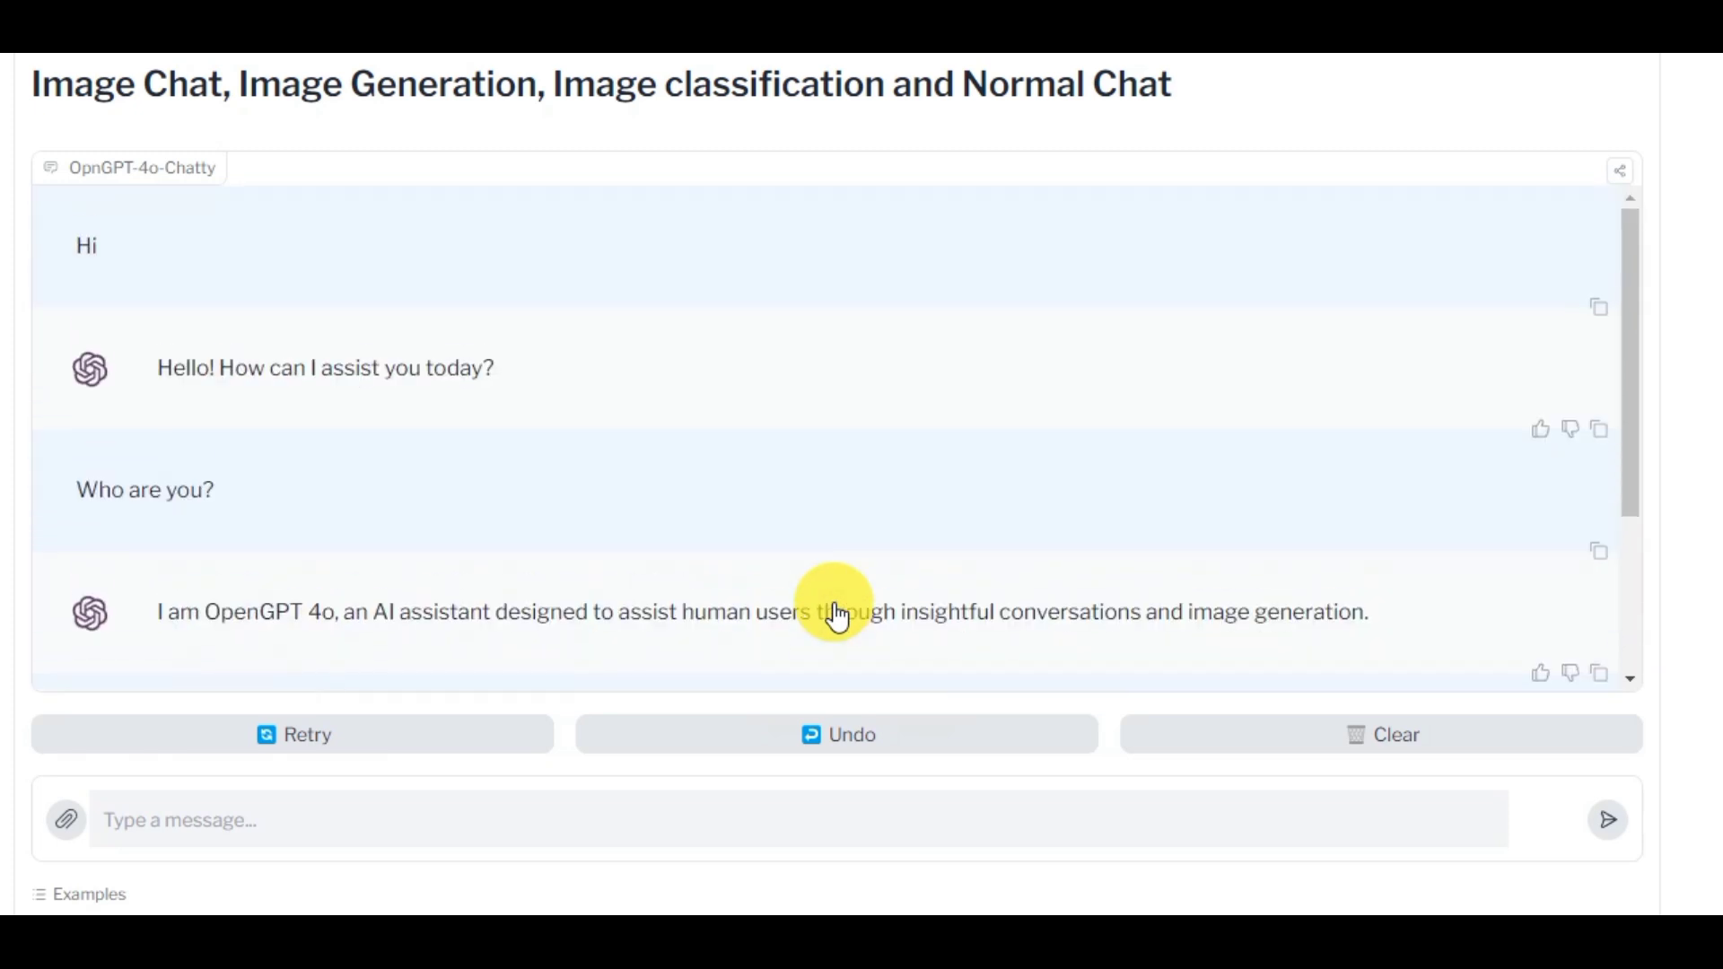
pyautogui.scroll(-3, 837, 618)
pyautogui.scroll(-2, 837, 618)
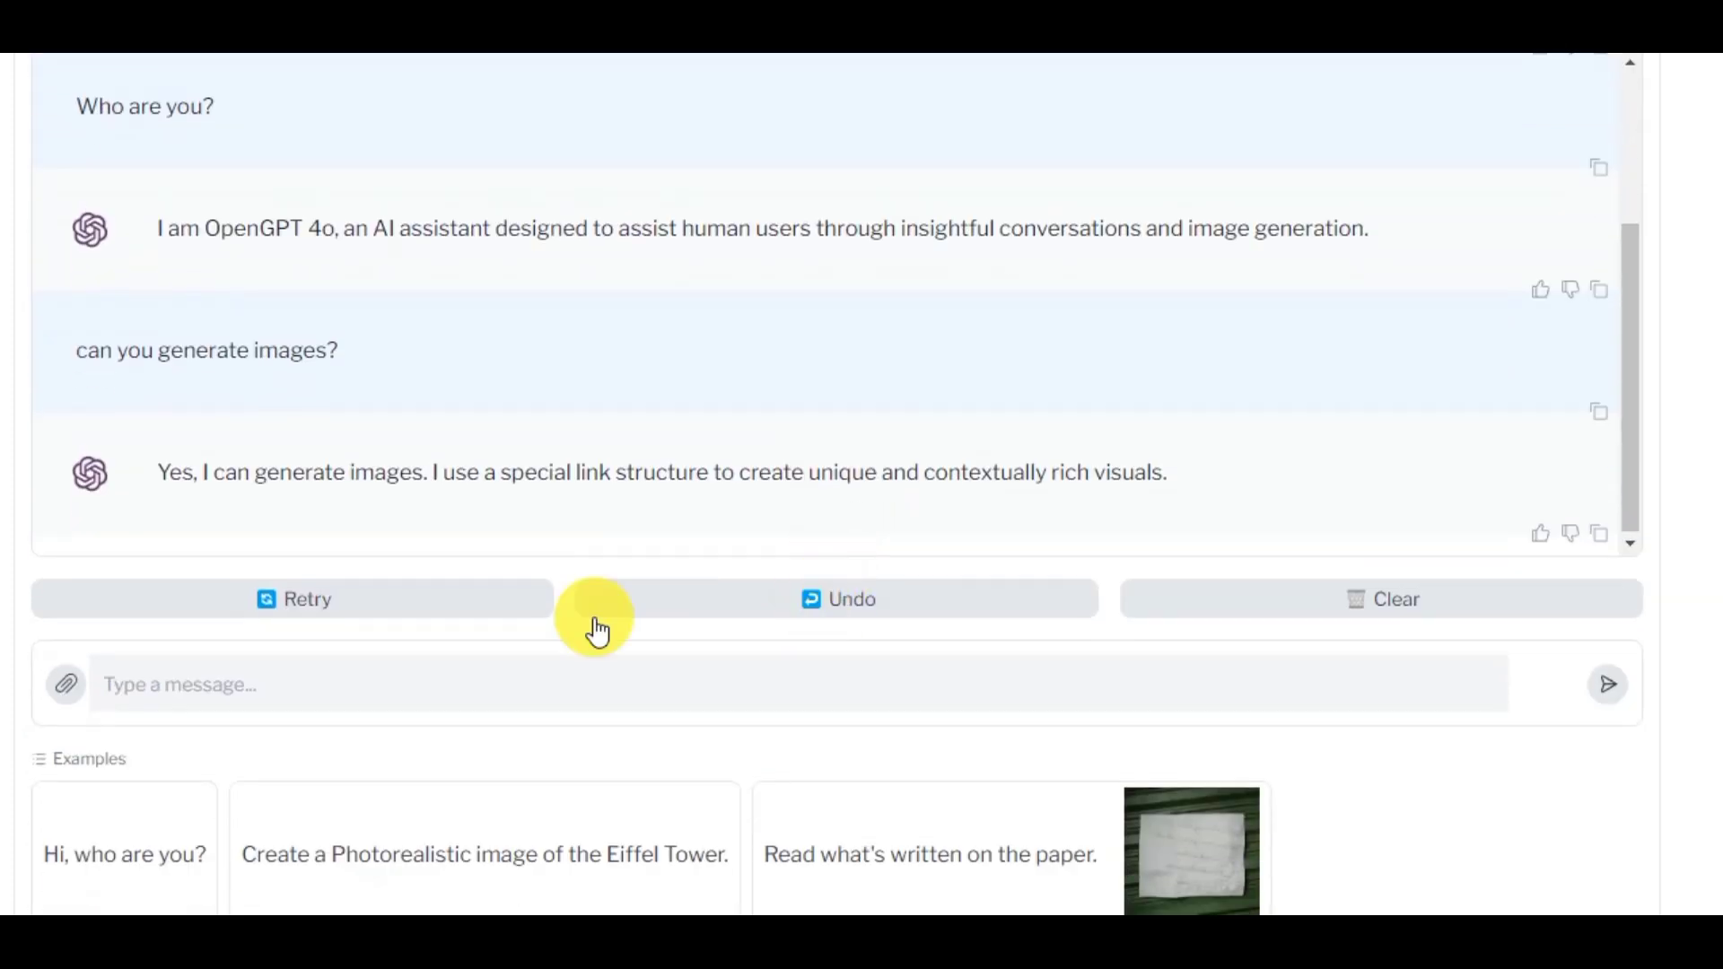
# Send 'Write a blog: Nord VPN' to request a blog post.
pyautogui.click(219, 685)
pyautogui.write('Write a blog:')
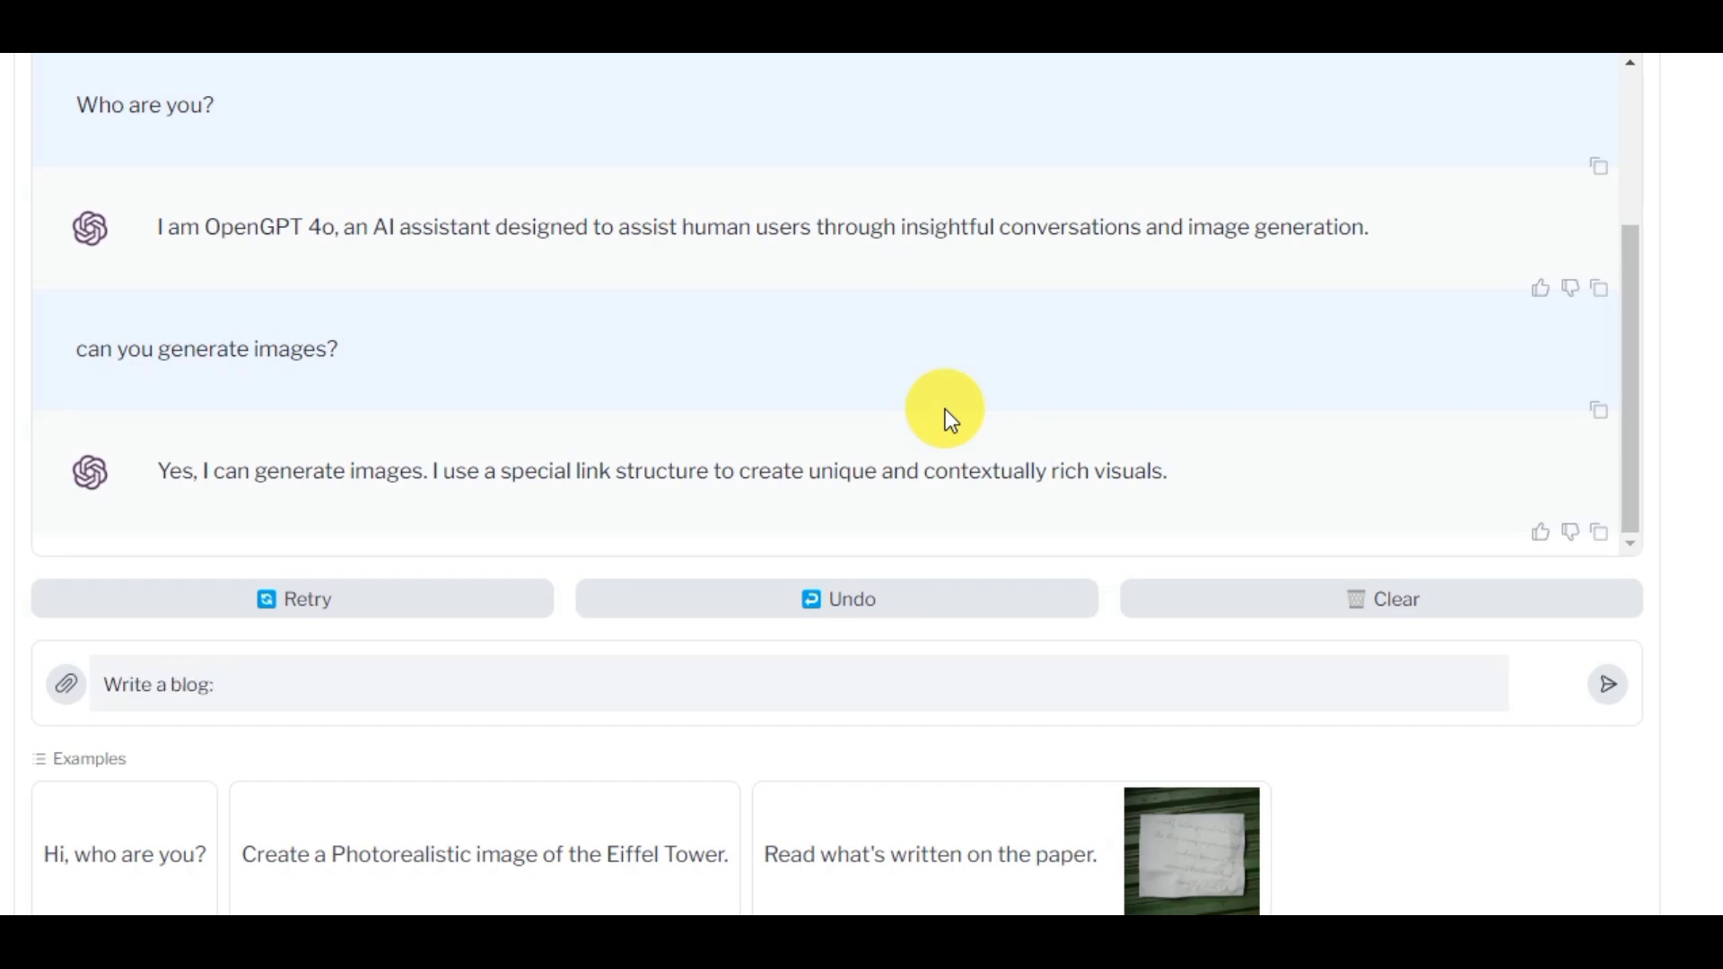
pyautogui.write(' Nord VPN')
pyautogui.press('Return')
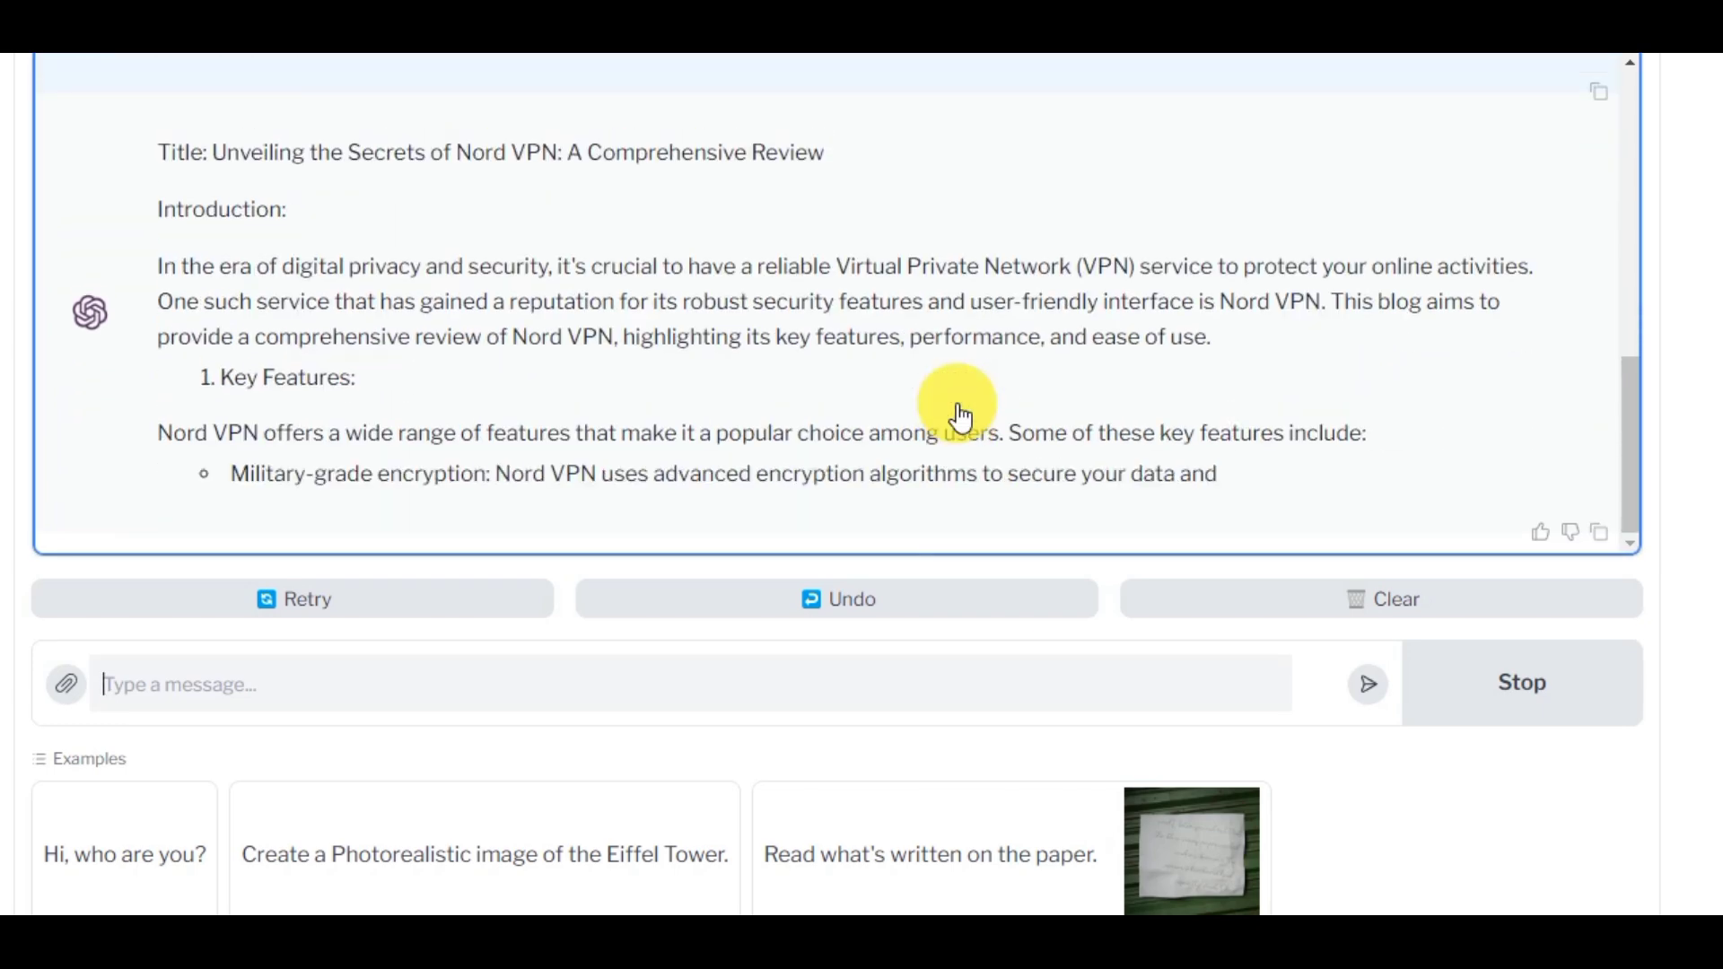
# Stop the Nord VPN blog reply and clear the chat history.
pyautogui.scroll(4, 954, 341)
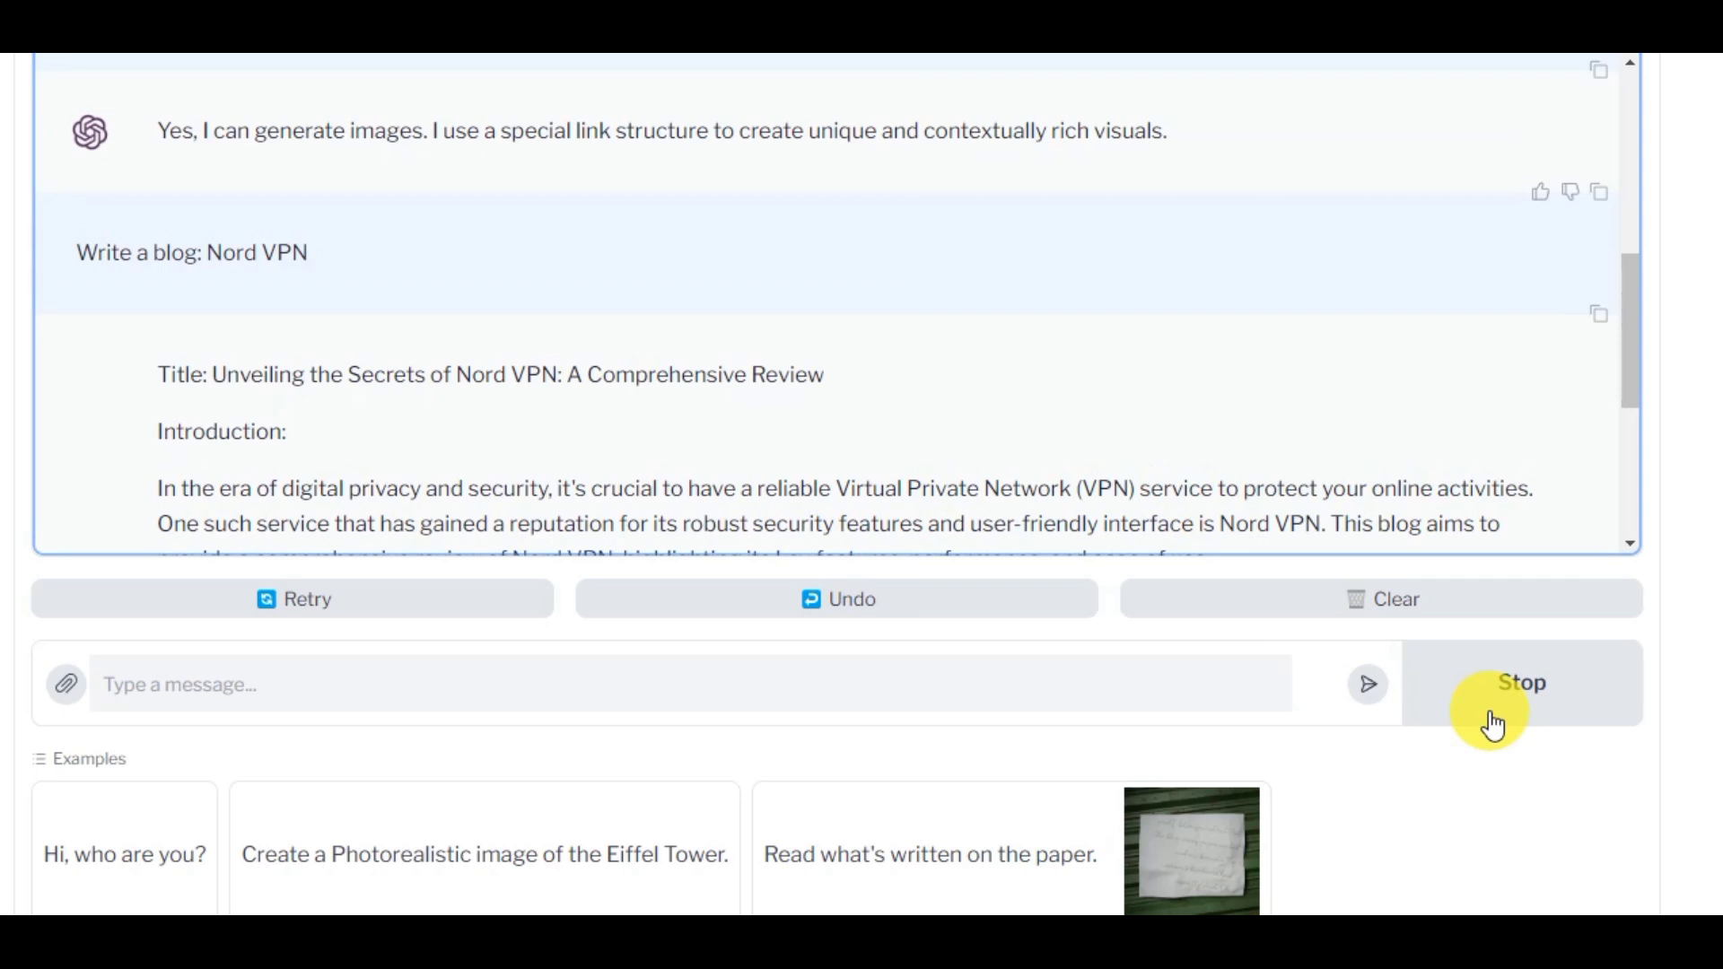
pyautogui.click(1532, 721)
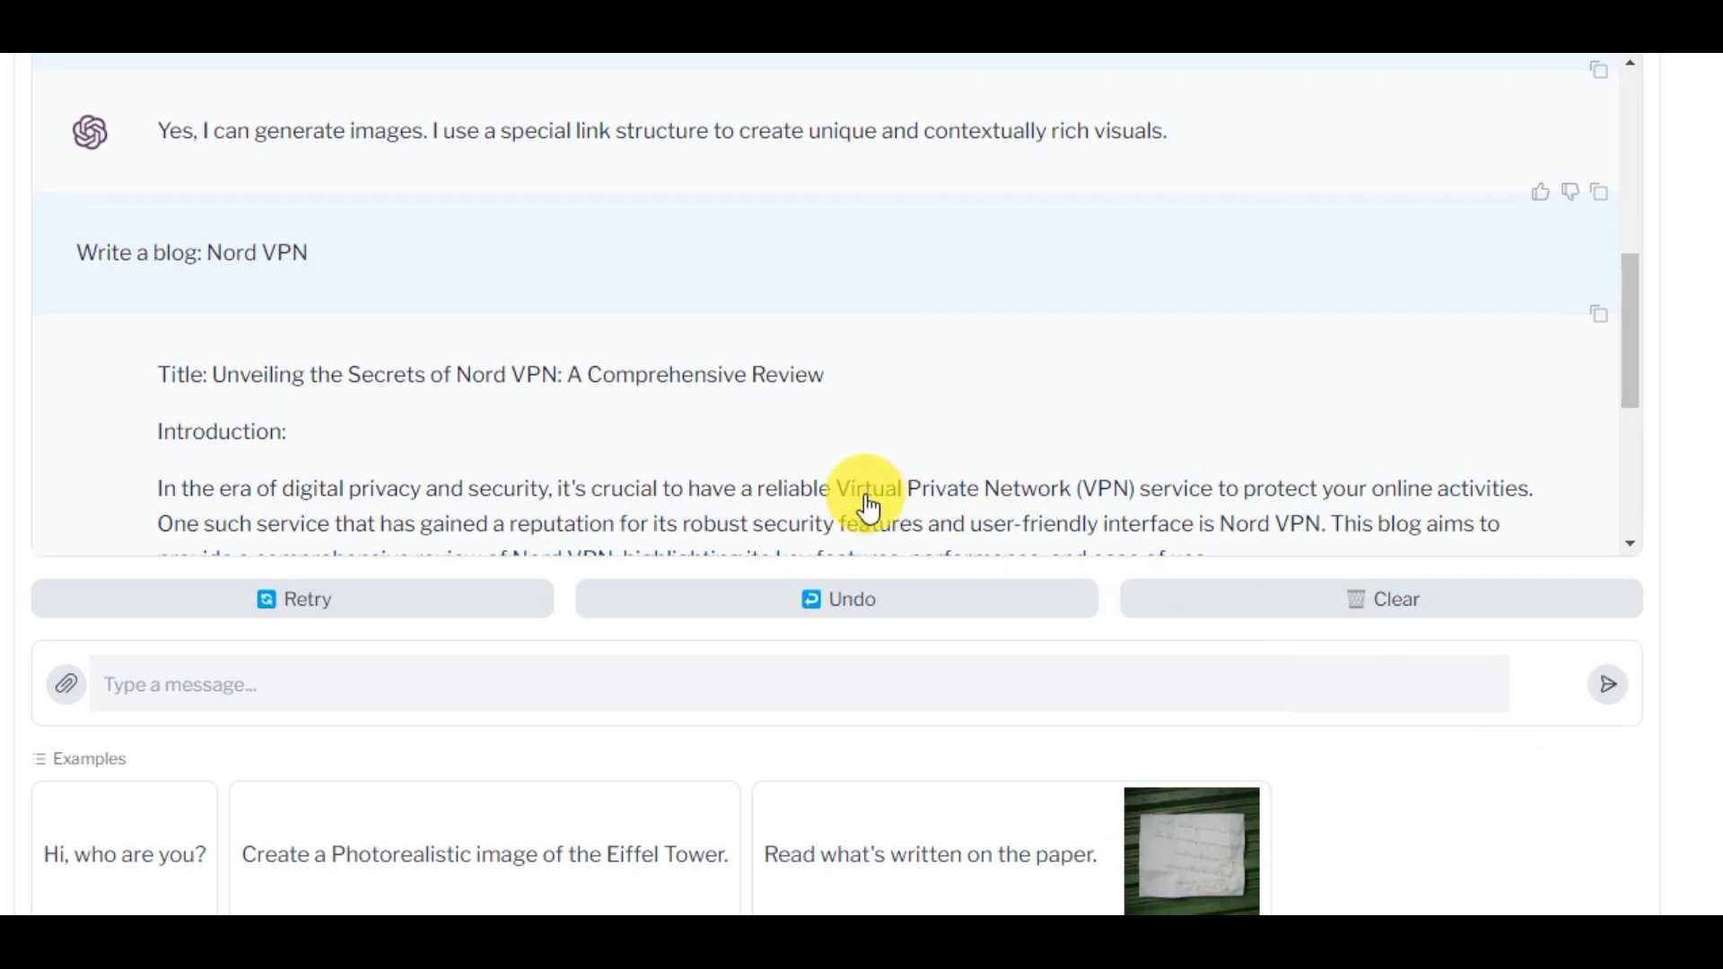
pyautogui.click(1427, 616)
# Switch through the Voice Chat and Live Chat sections.
pyautogui.scroll(3, 833, 381)
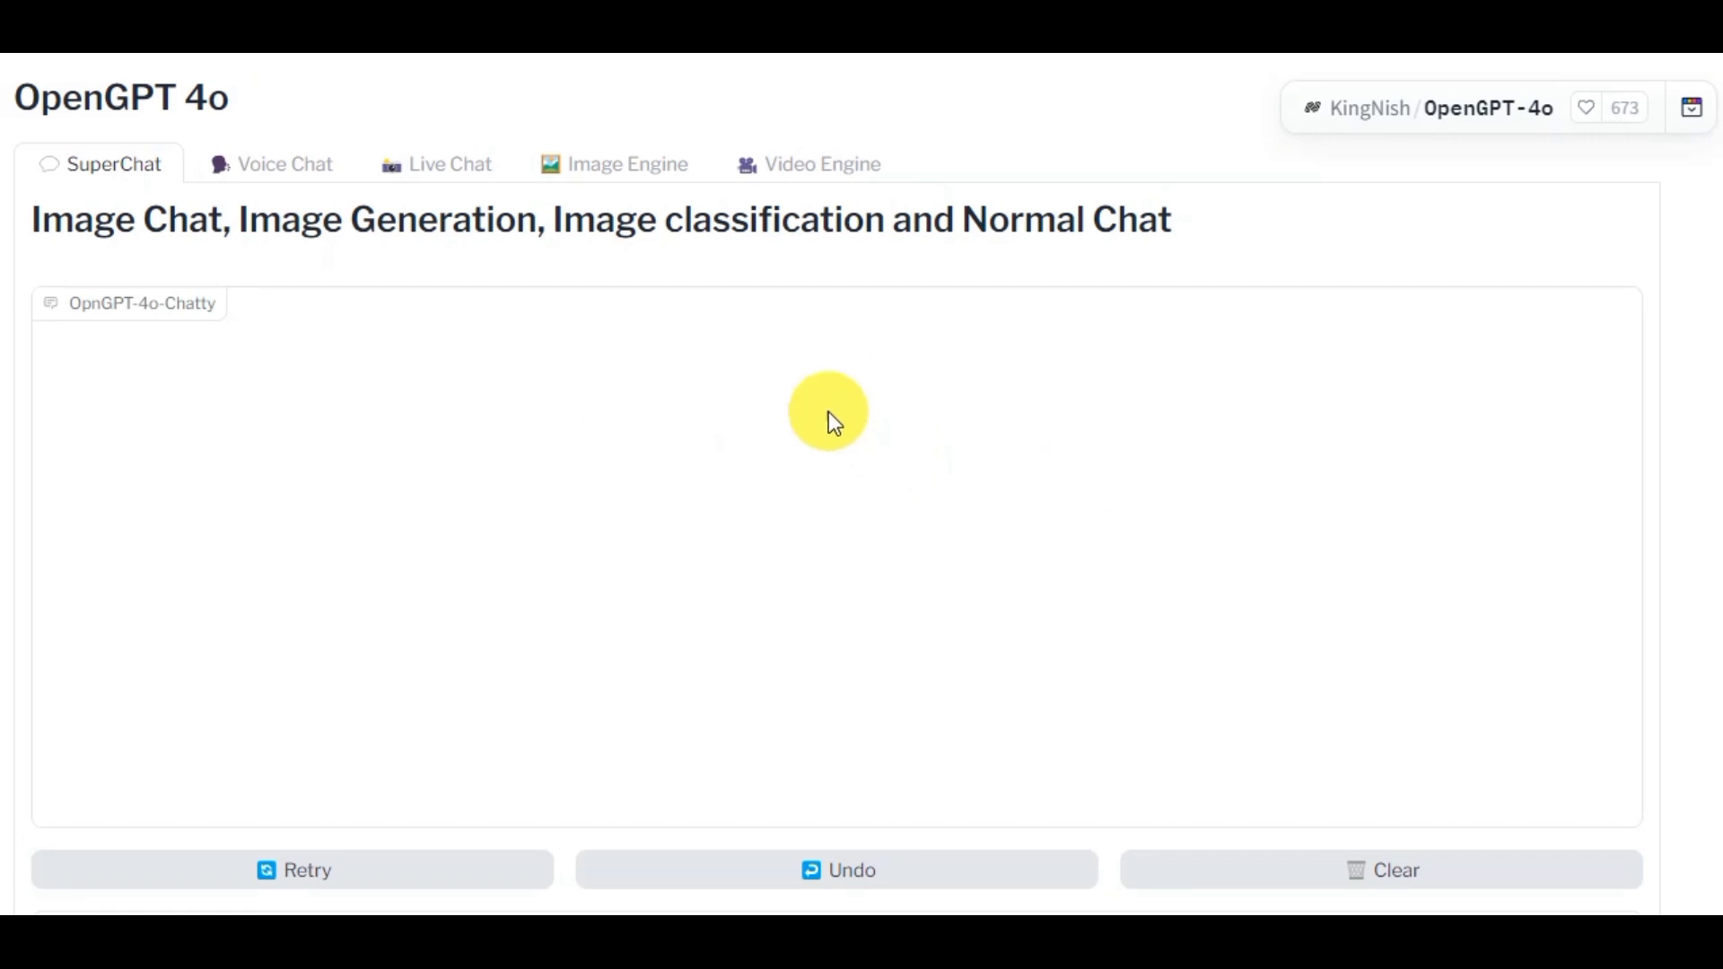
pyautogui.click(293, 176)
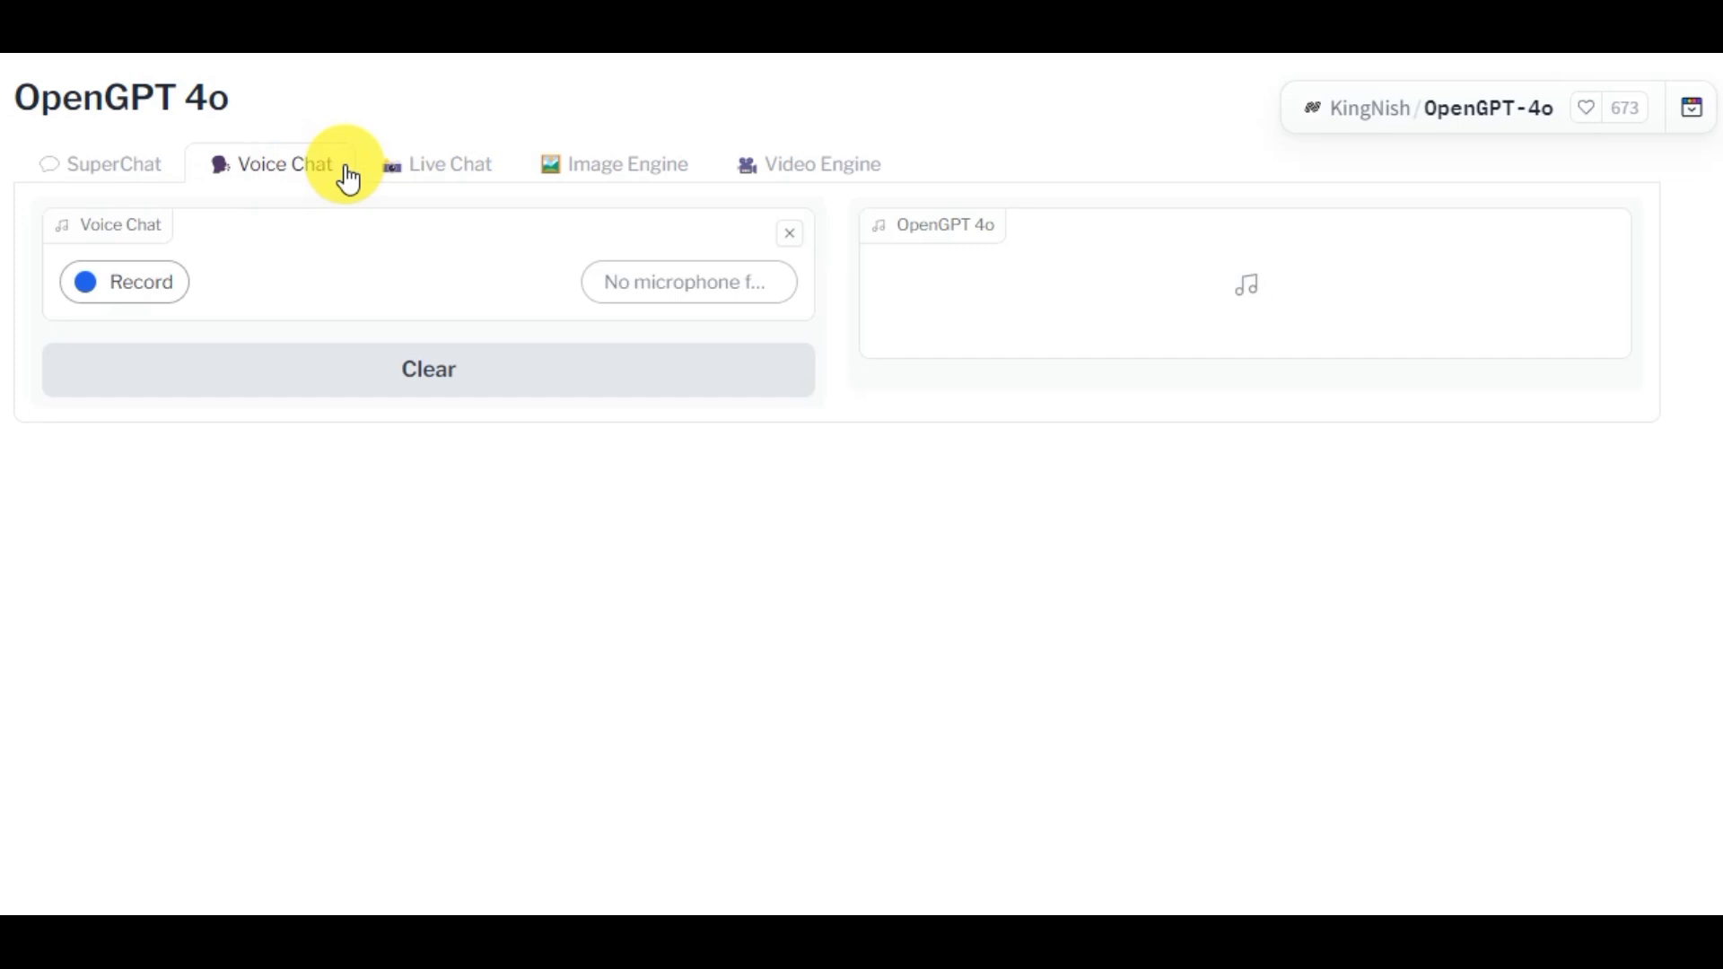
pyautogui.click(417, 170)
# Open the Image Engine and load the IRONMAN fighting HULK example prompt.
pyautogui.click(597, 180)
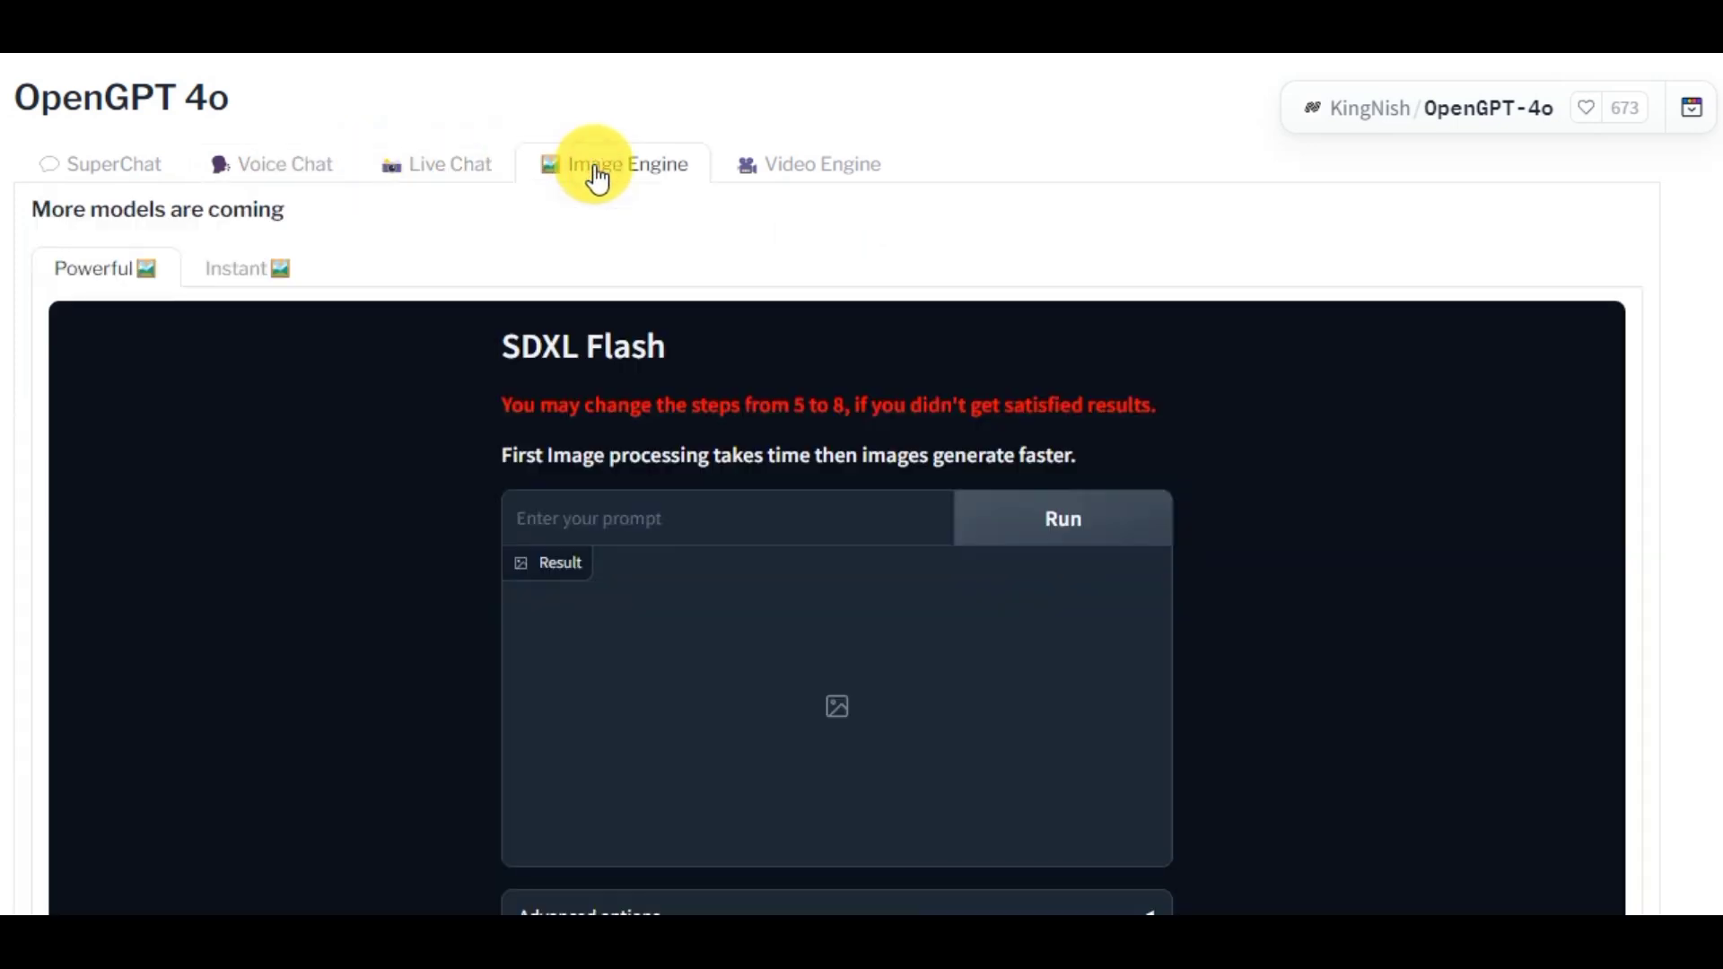
pyautogui.scroll(-5, 836, 431)
pyautogui.scroll(-5, 837, 431)
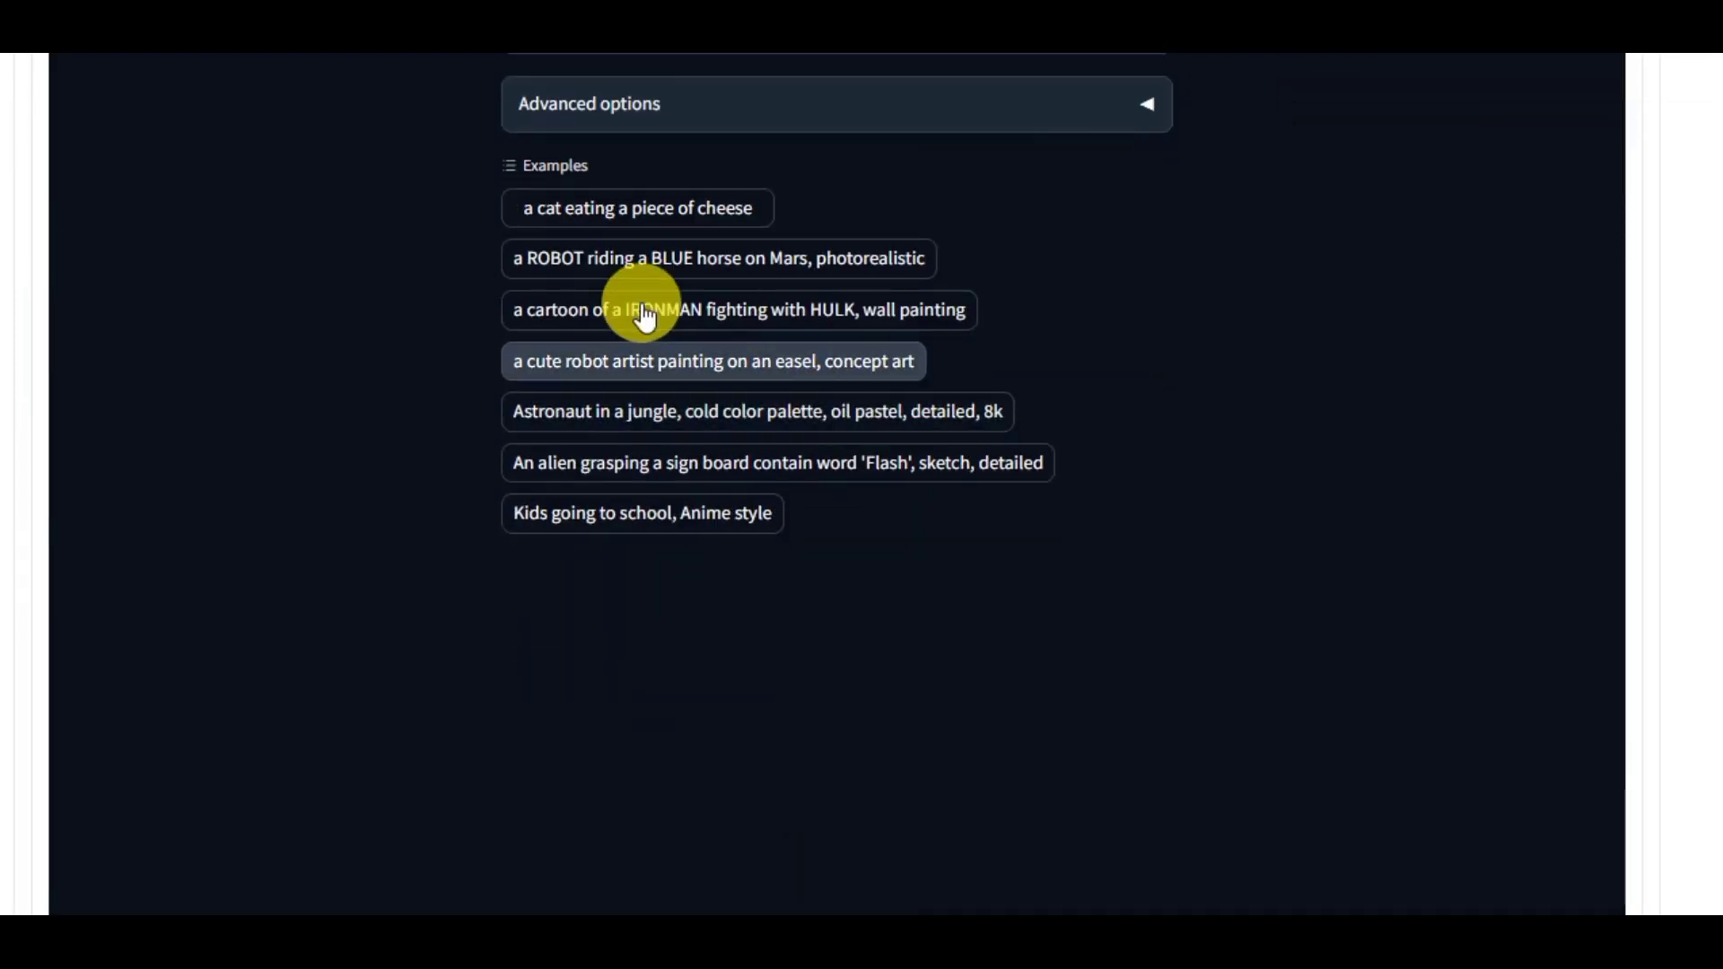
pyautogui.scroll(2, 803, 373)
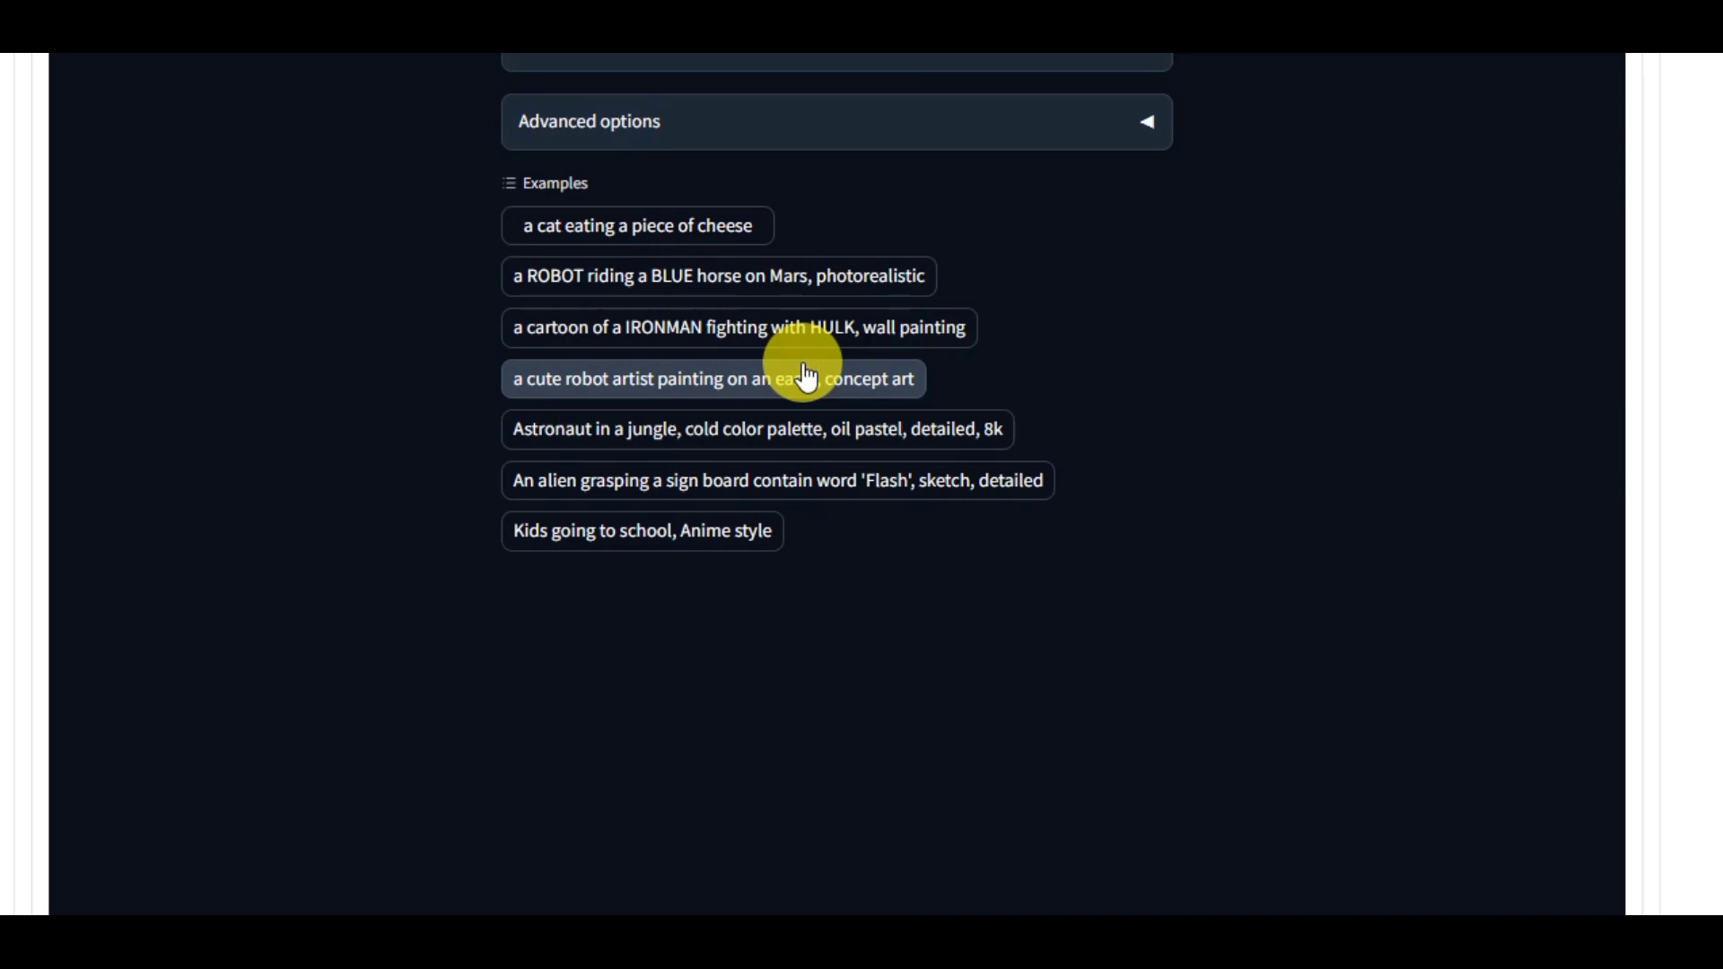
pyautogui.click(844, 448)
pyautogui.scroll(10, 1031, 446)
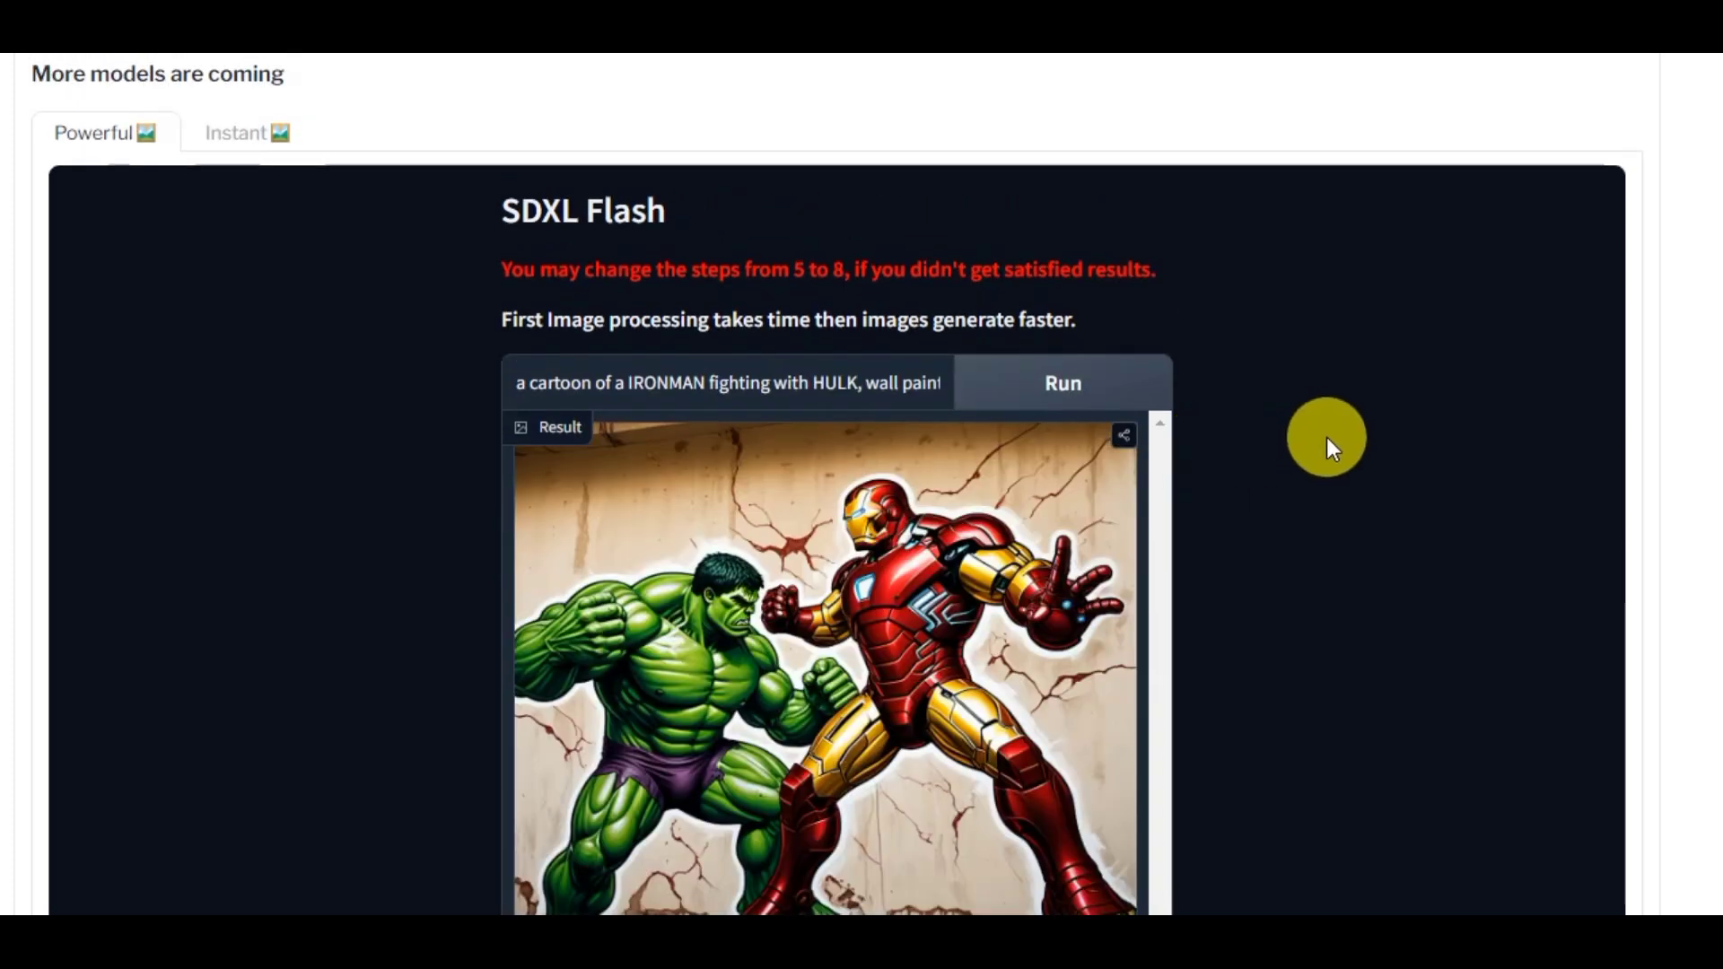
# Copy the prompt and generate the wall painting image with SDXL Flash.
pyautogui.tripleClick(739, 385)
pyautogui.rightClick(790, 384)
pyautogui.click(858, 475)
pyautogui.click(1086, 384)
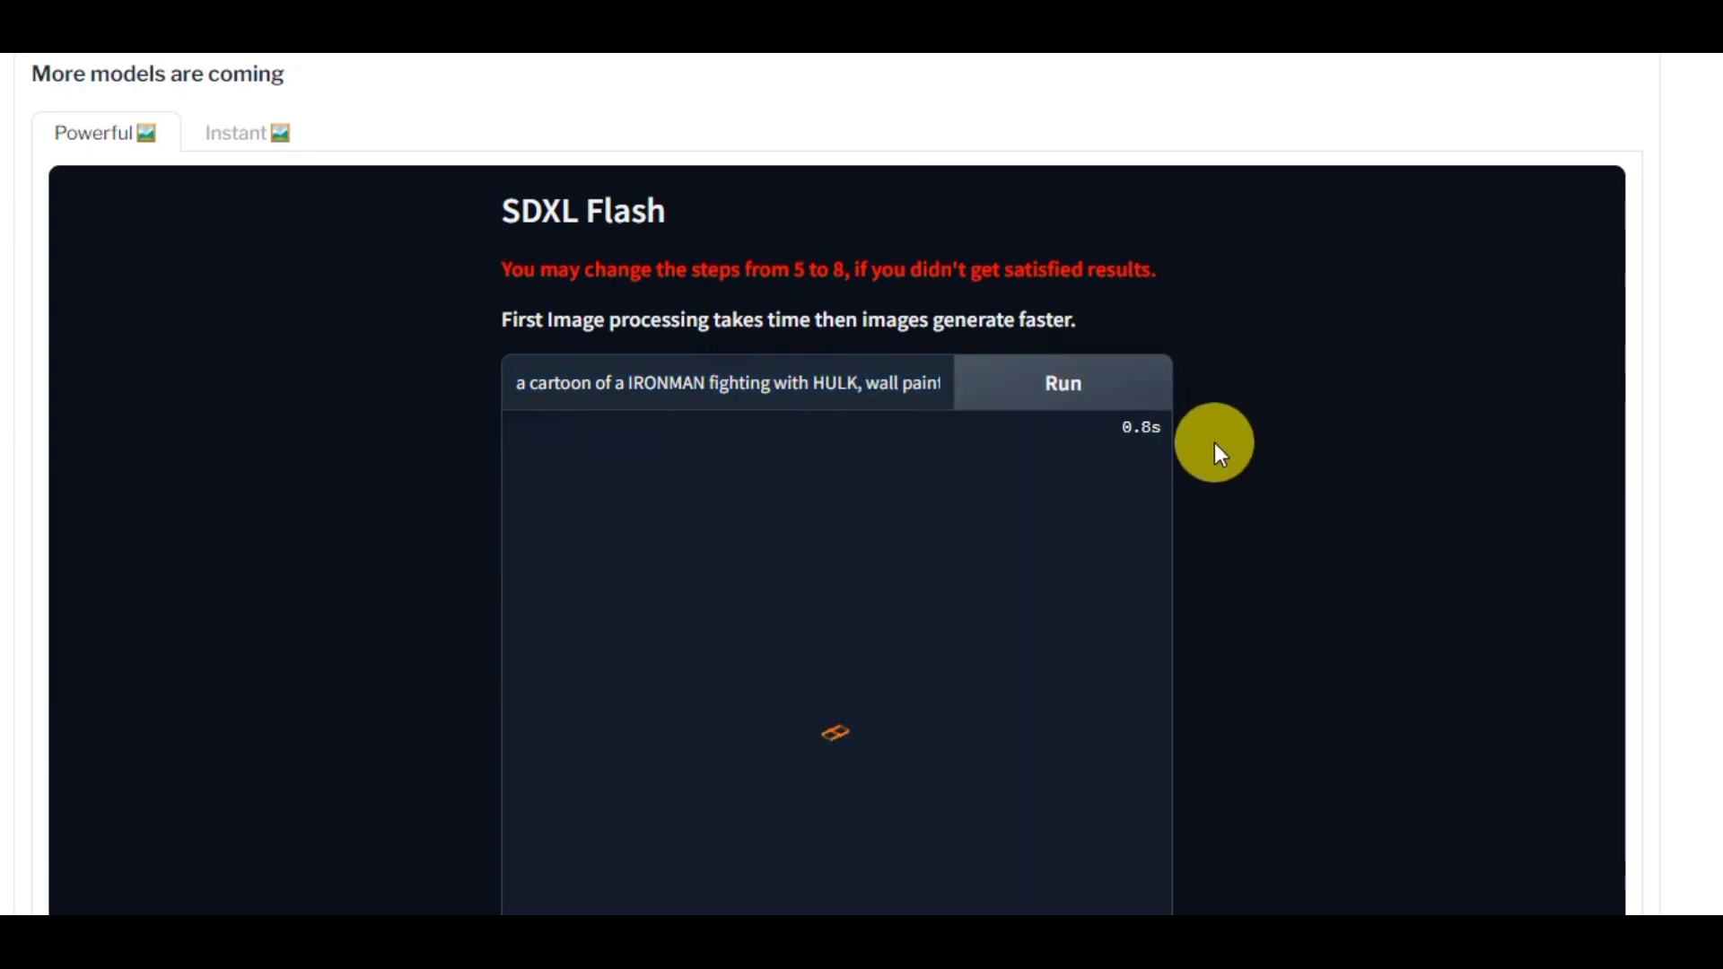
pyautogui.scroll(-3, 1214, 443)
pyautogui.scroll(4, 1355, 443)
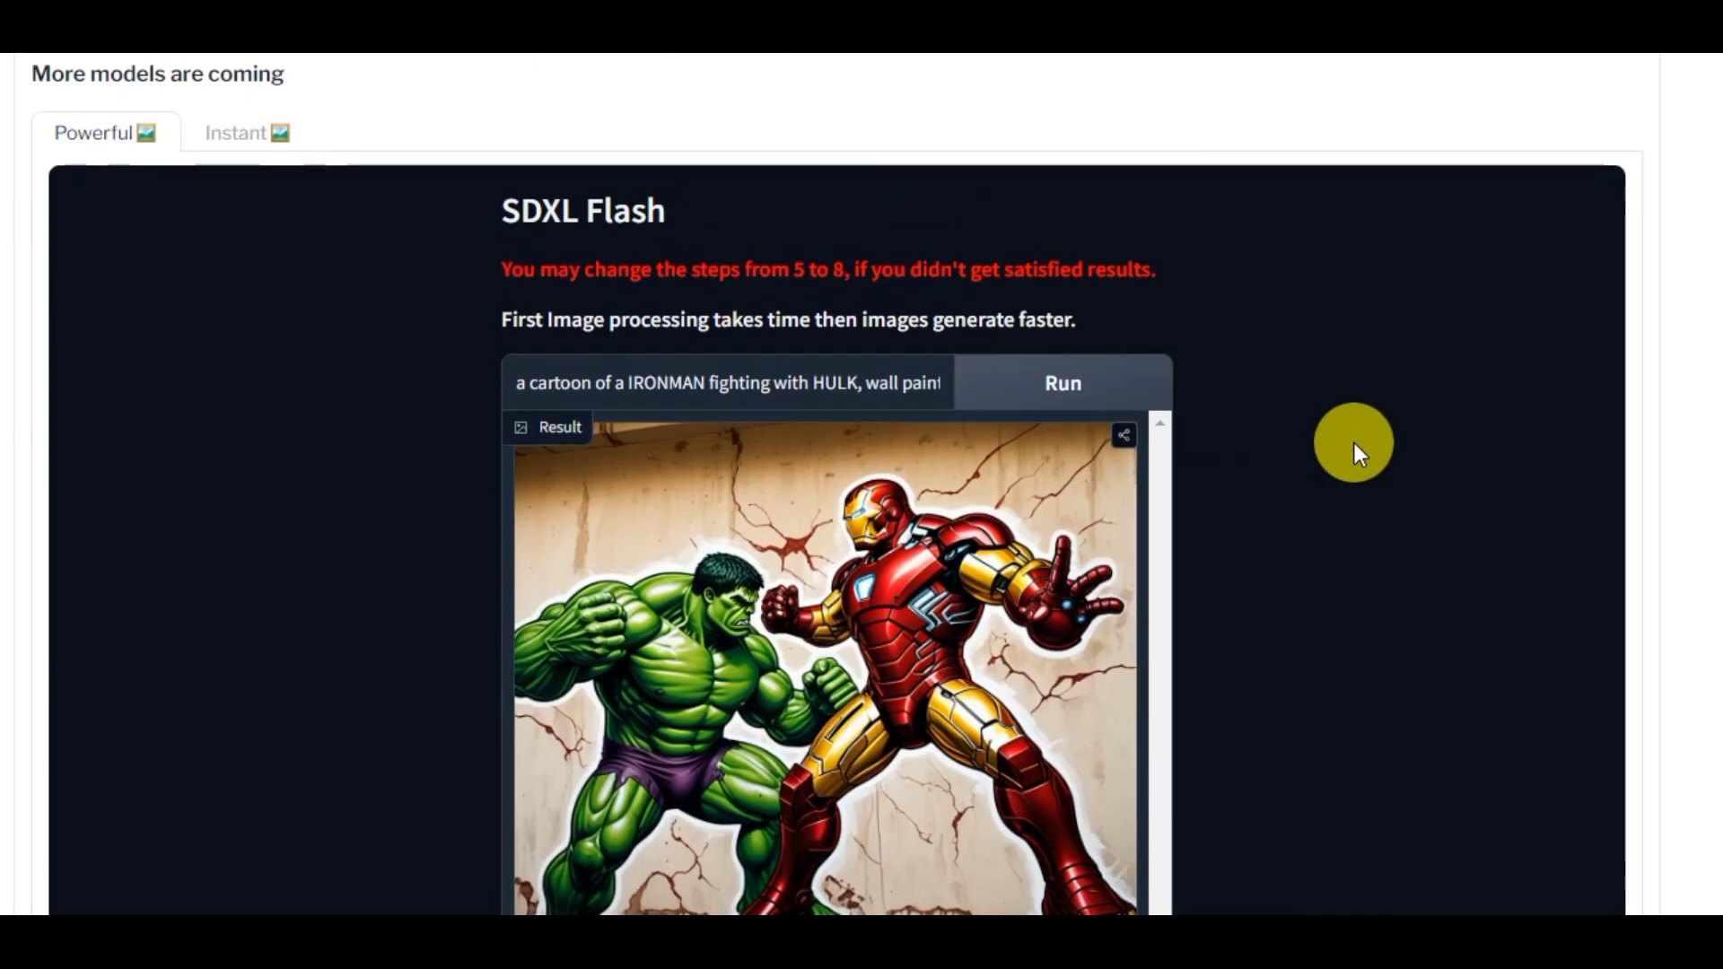
pyautogui.click(274, 286)
# Paste the IRONMAN fighting HULK wall painting prompt into Instant Image and generate it.
pyautogui.click(748, 572)
pyautogui.hotkey('ctrl', 'v')
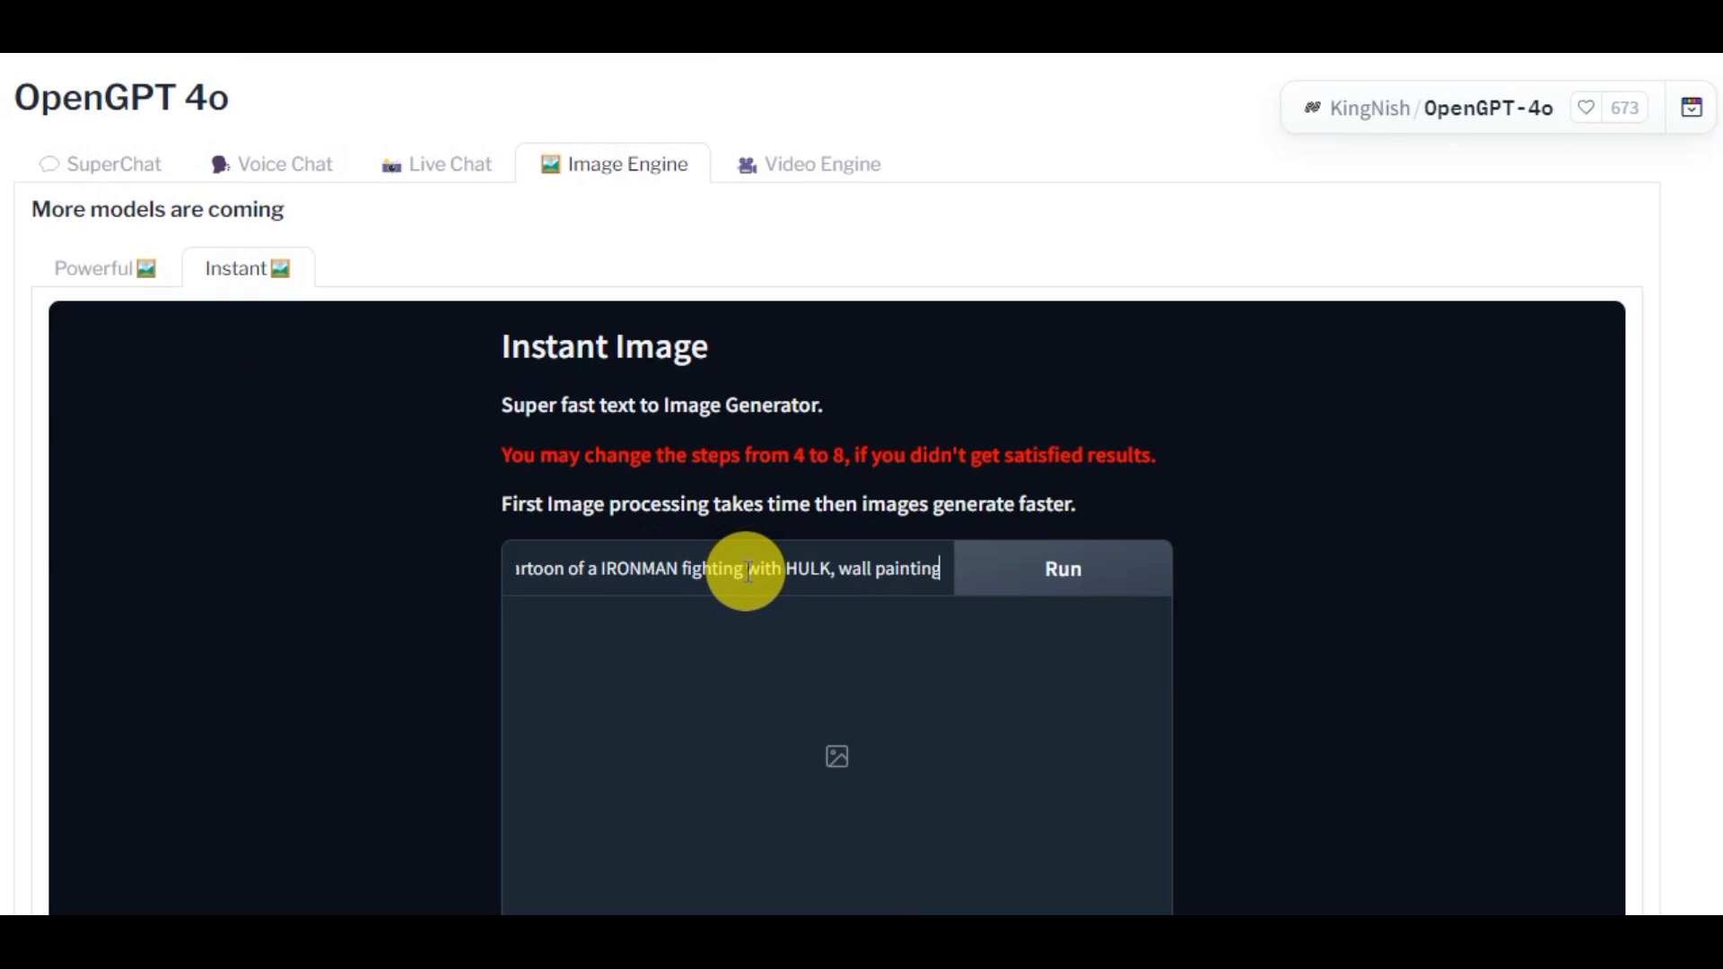
pyautogui.click(1063, 569)
pyautogui.scroll(-3, 1291, 553)
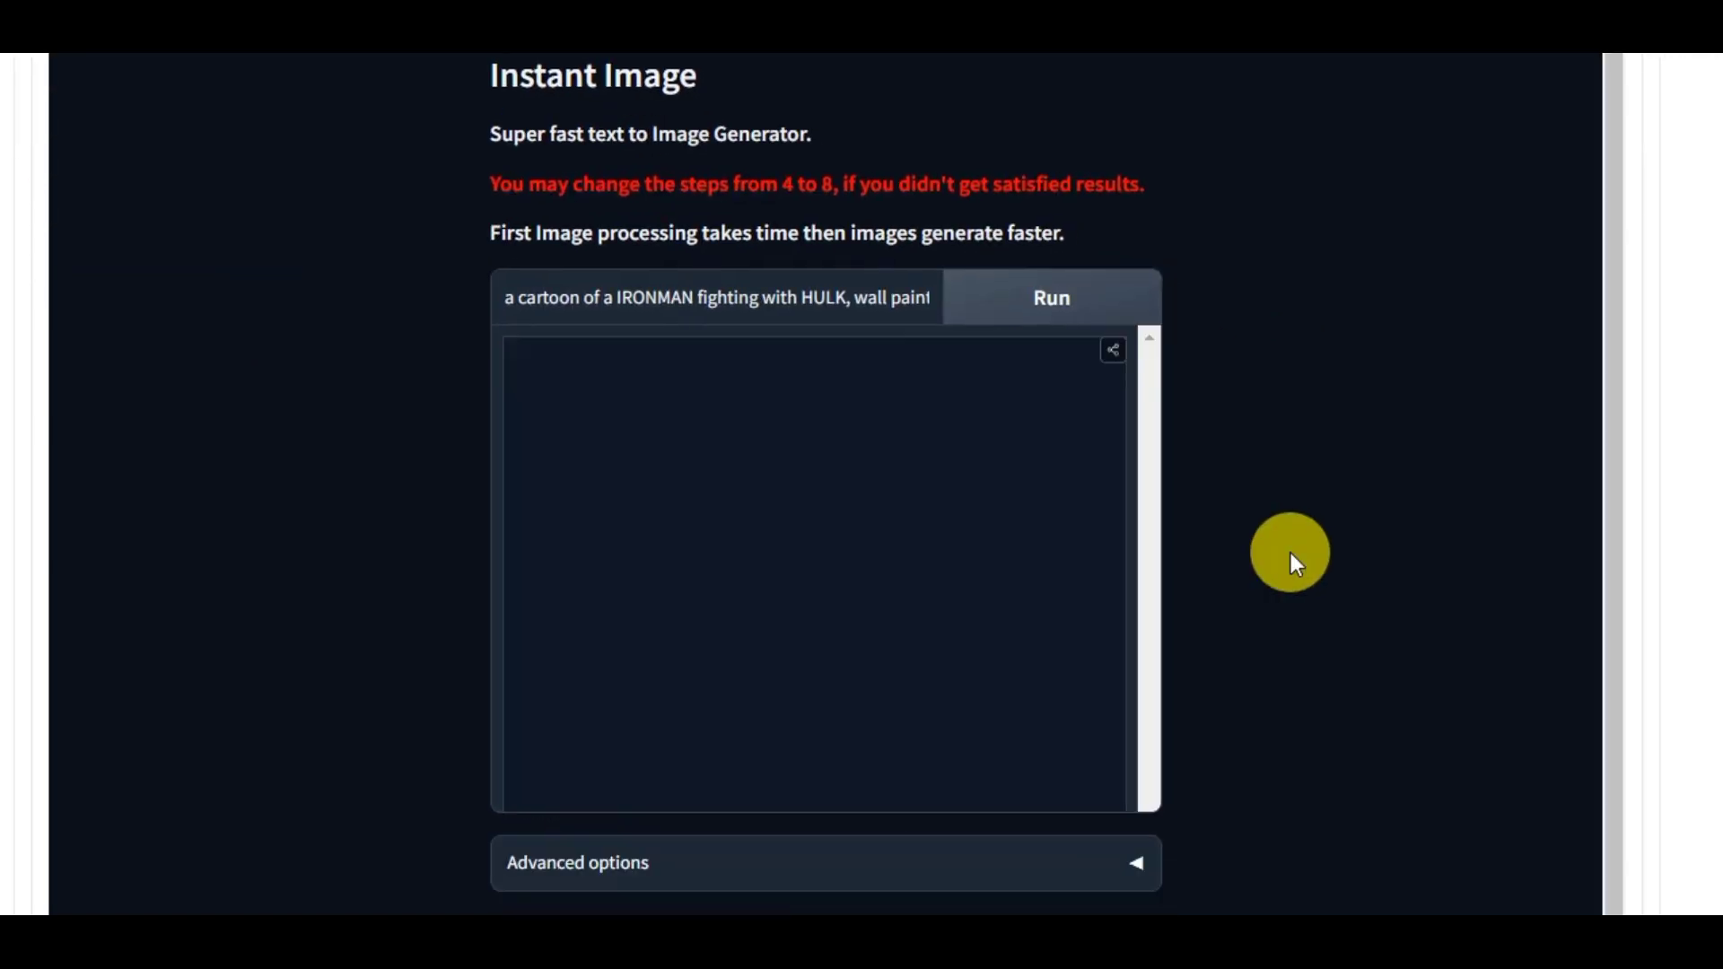
pyautogui.scroll(-3, 942, 596)
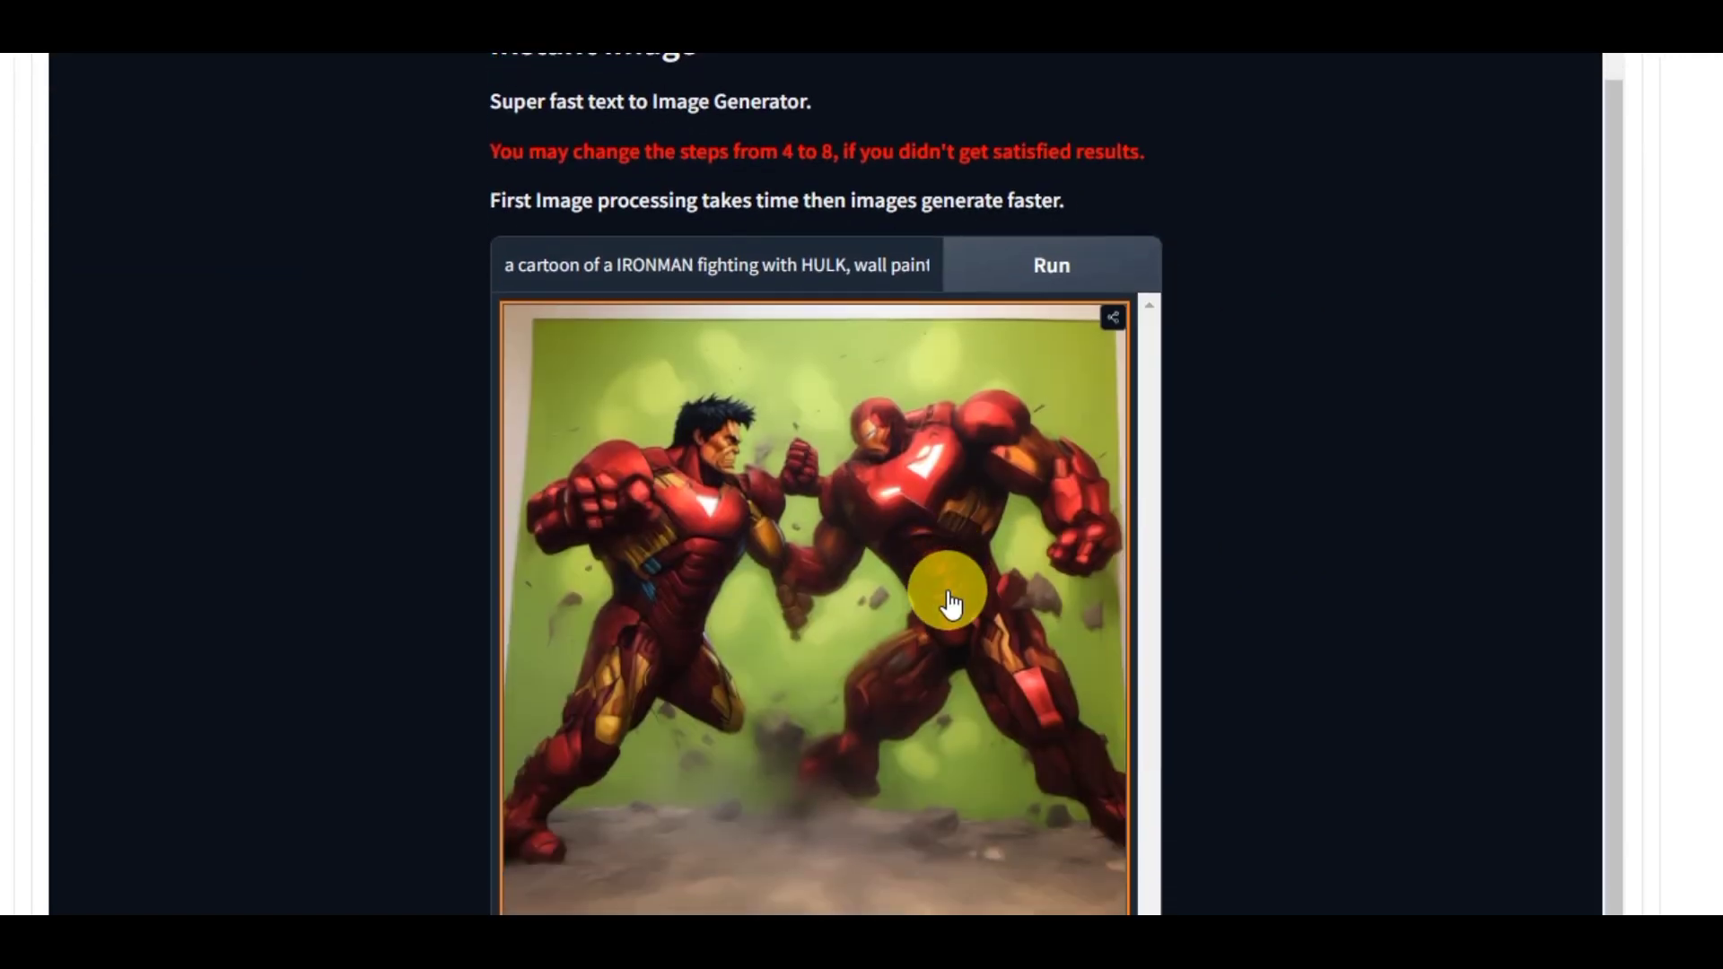
pyautogui.scroll(2, 947, 599)
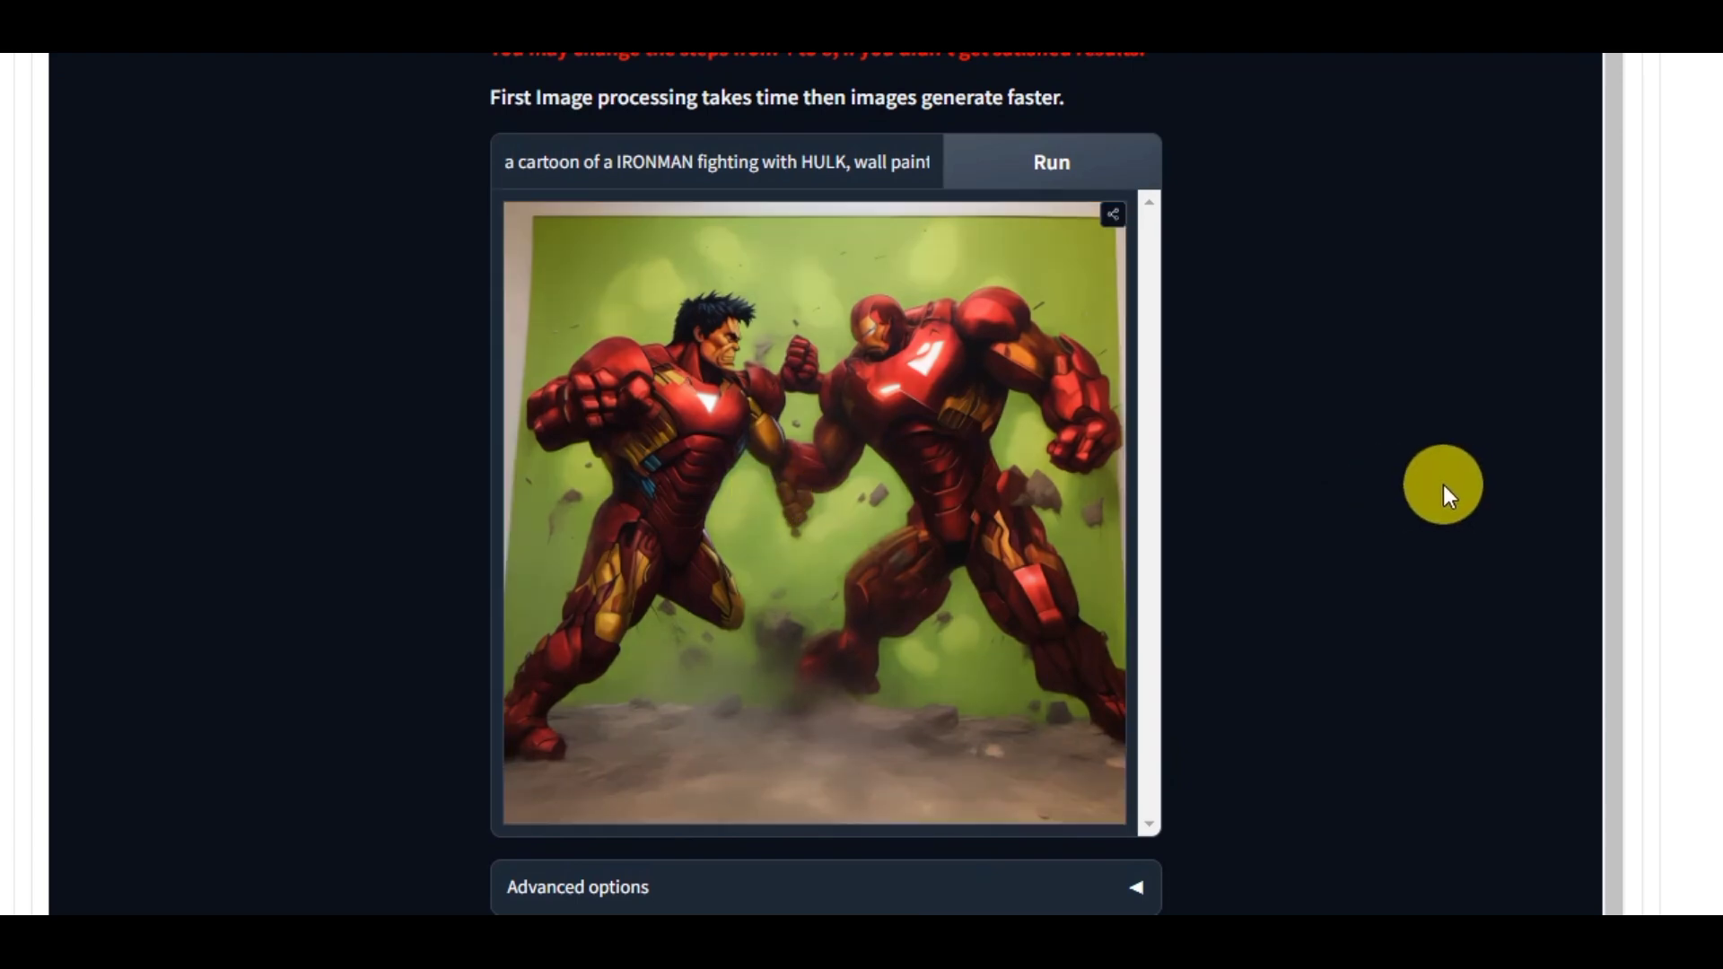
pyautogui.scroll(5, 1444, 485)
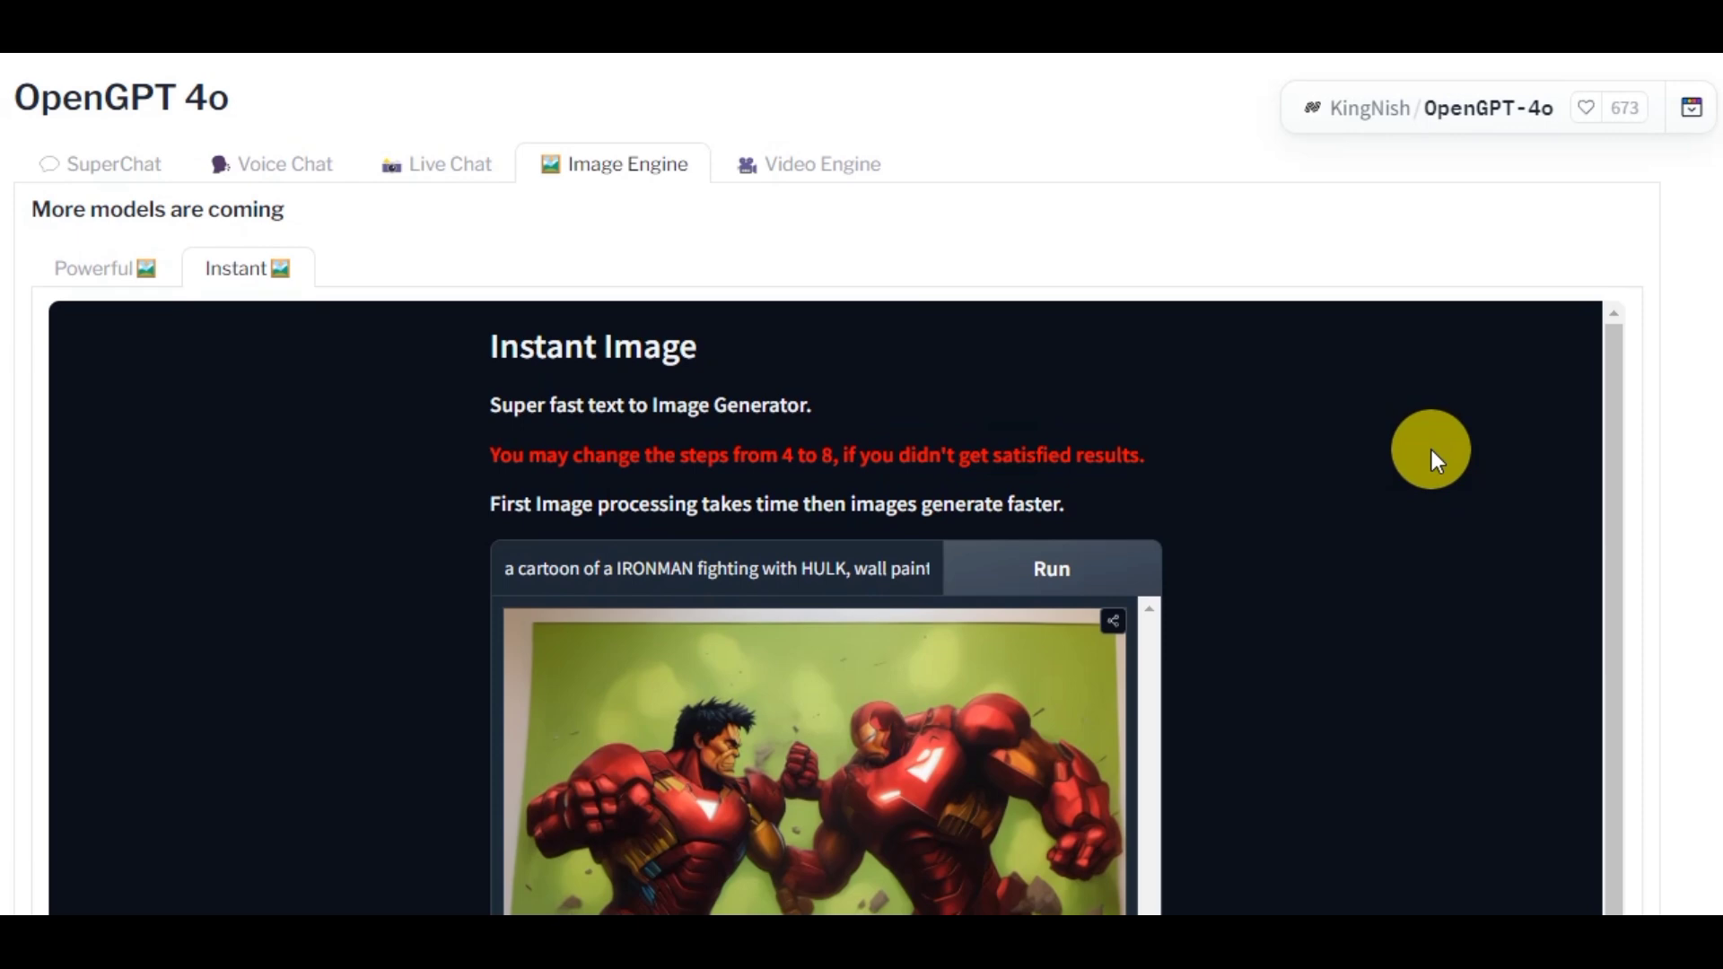
# In Video Engine, paste the IRONMAN prompt, delete ', wall painting', and generate the video.
pyautogui.click(825, 176)
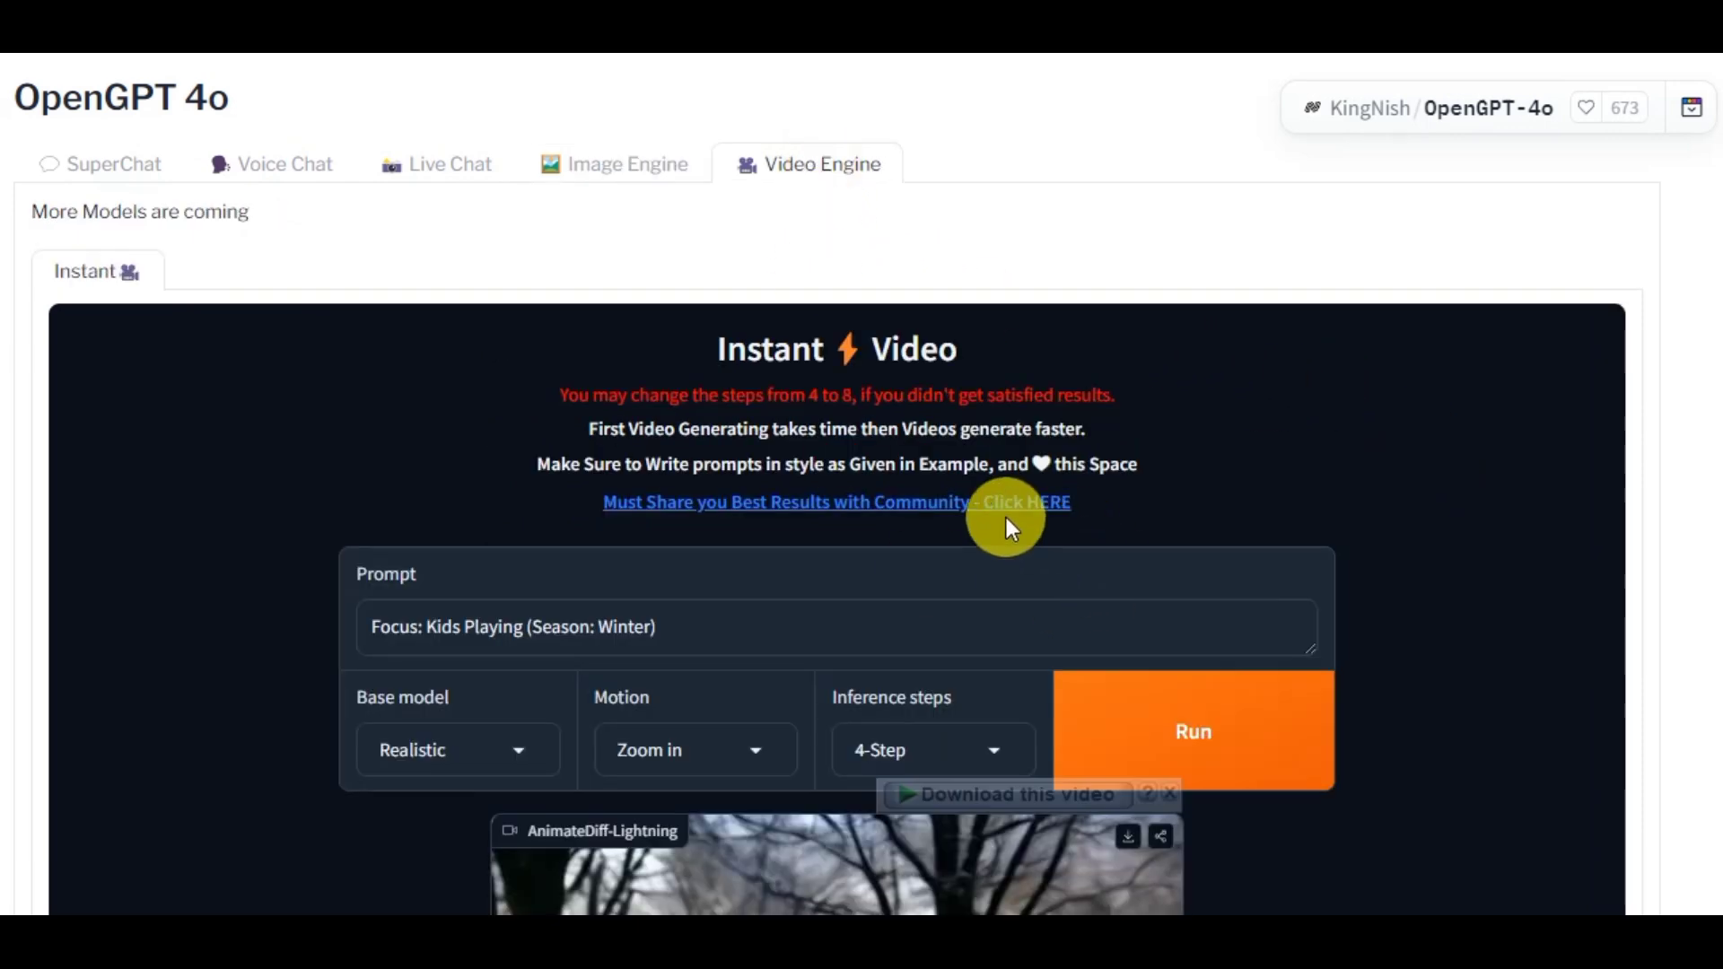
pyautogui.scroll(-2, 1005, 517)
pyautogui.moveTo(701, 488); pyautogui.dragTo(275, 481)
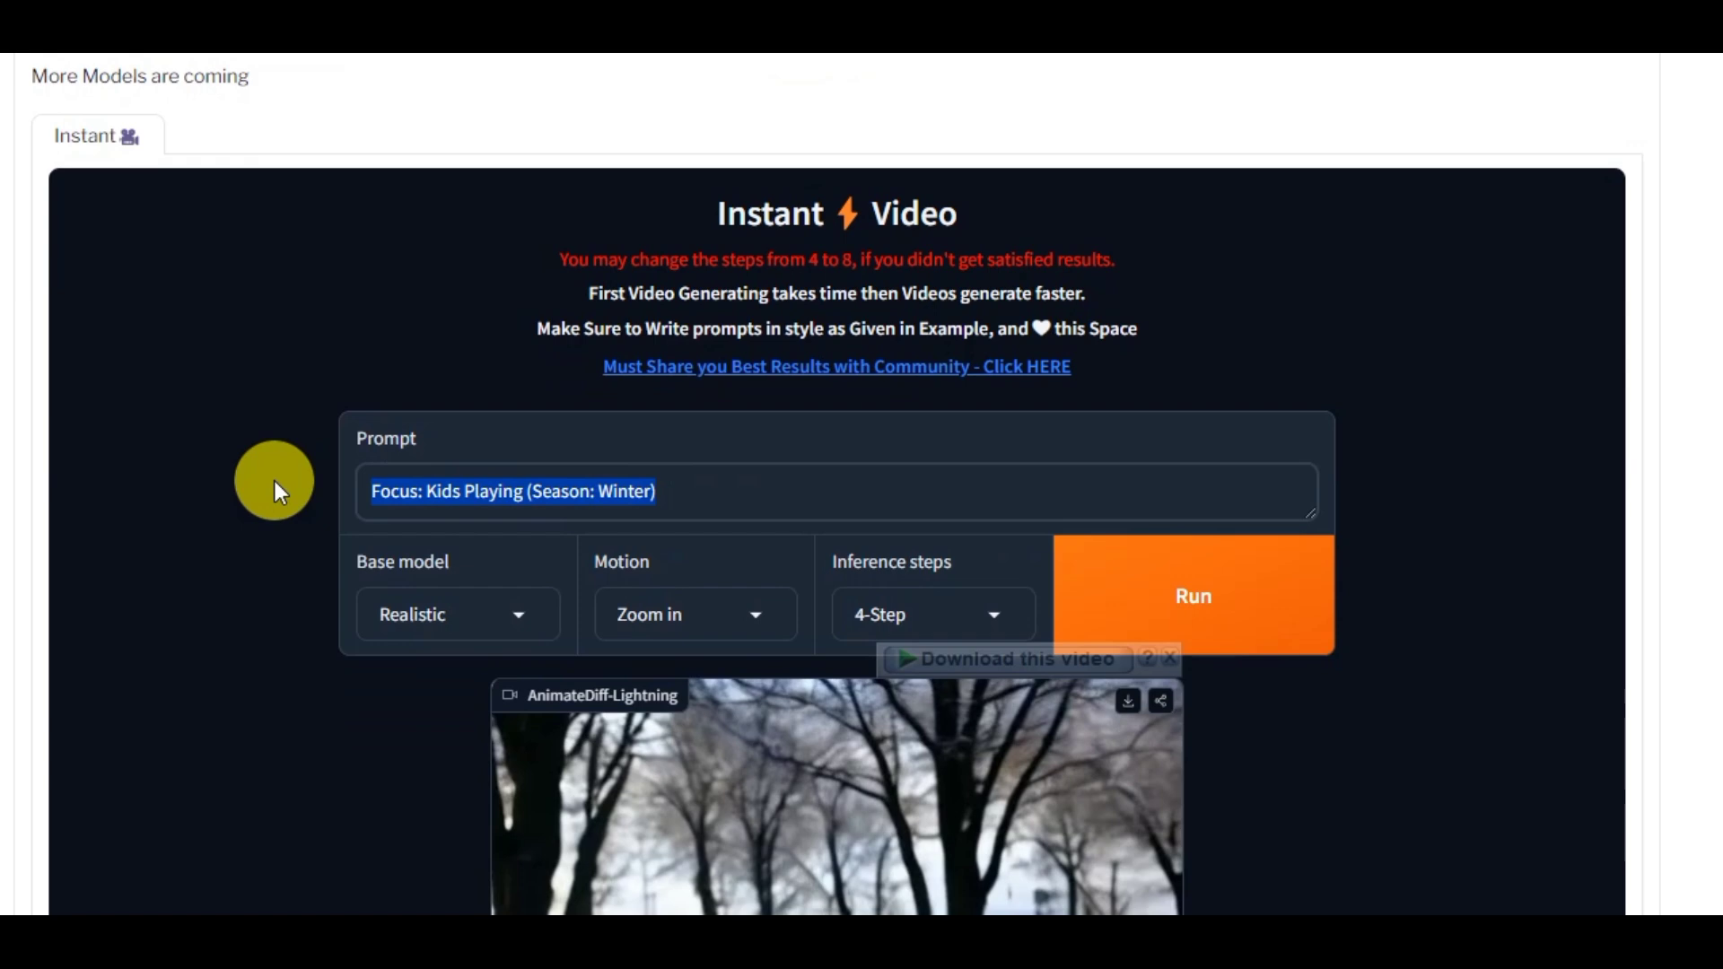
pyautogui.write('a cartoon of a IRONMAN fighting with HULK, wall painting')
pyautogui.moveTo(716, 492); pyautogui.dragTo(916, 489)
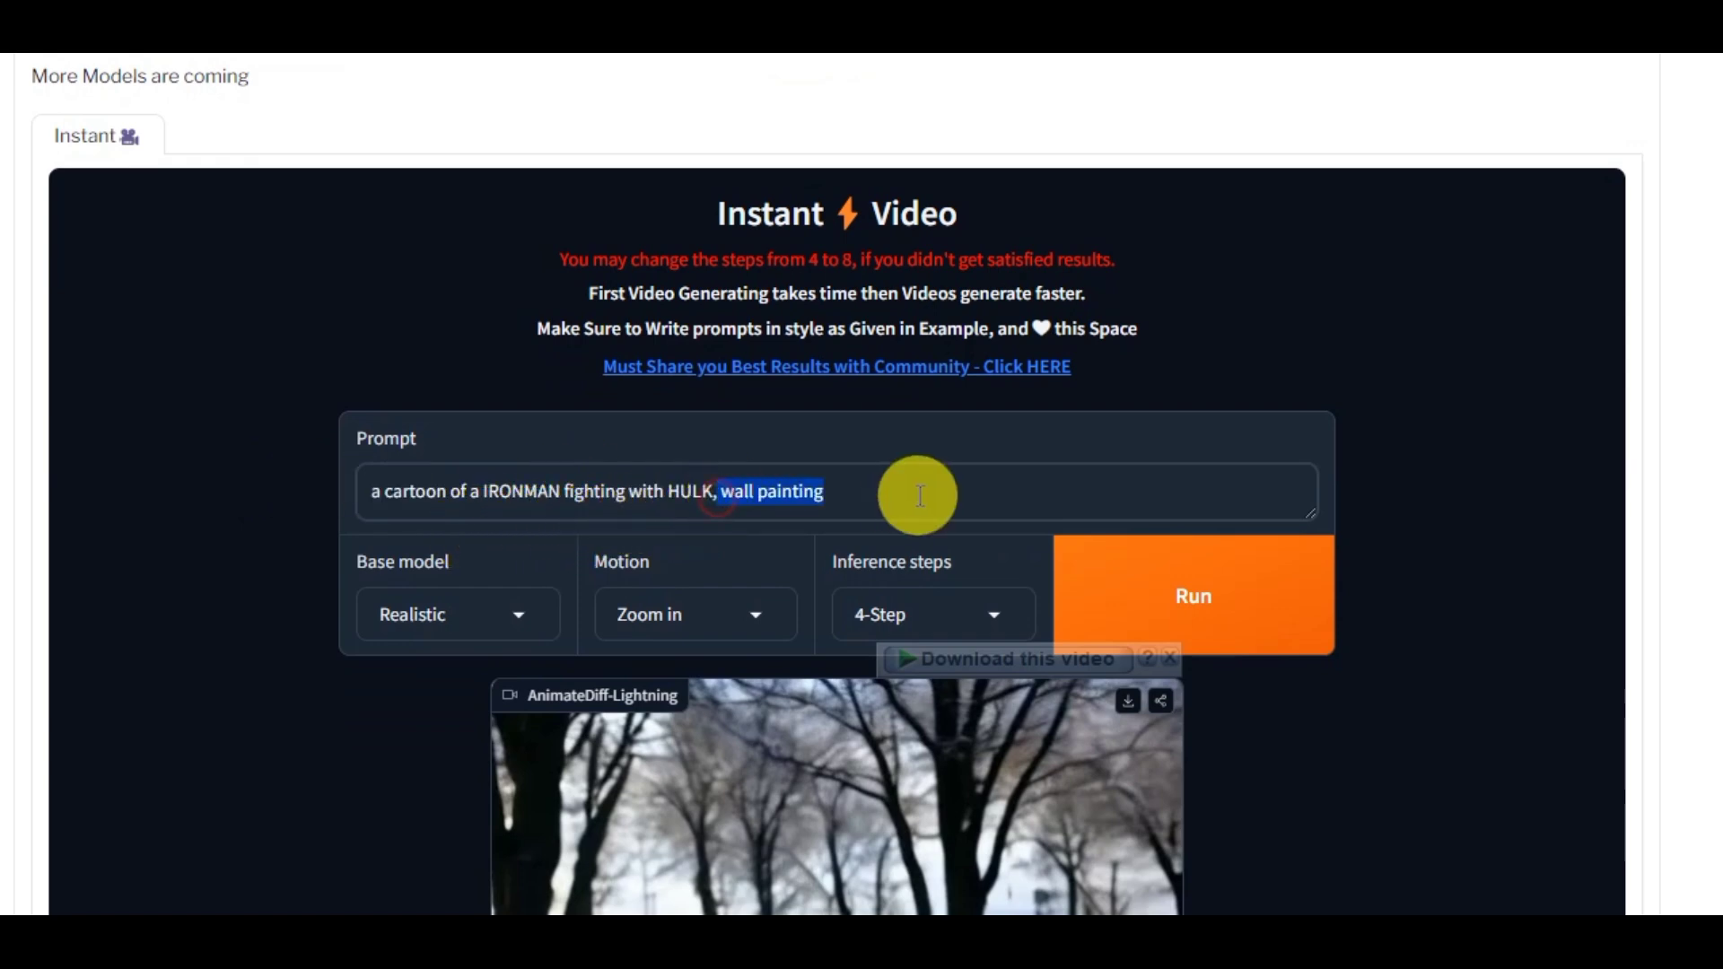
pyautogui.press('BackSpace')
pyautogui.click(1207, 611)
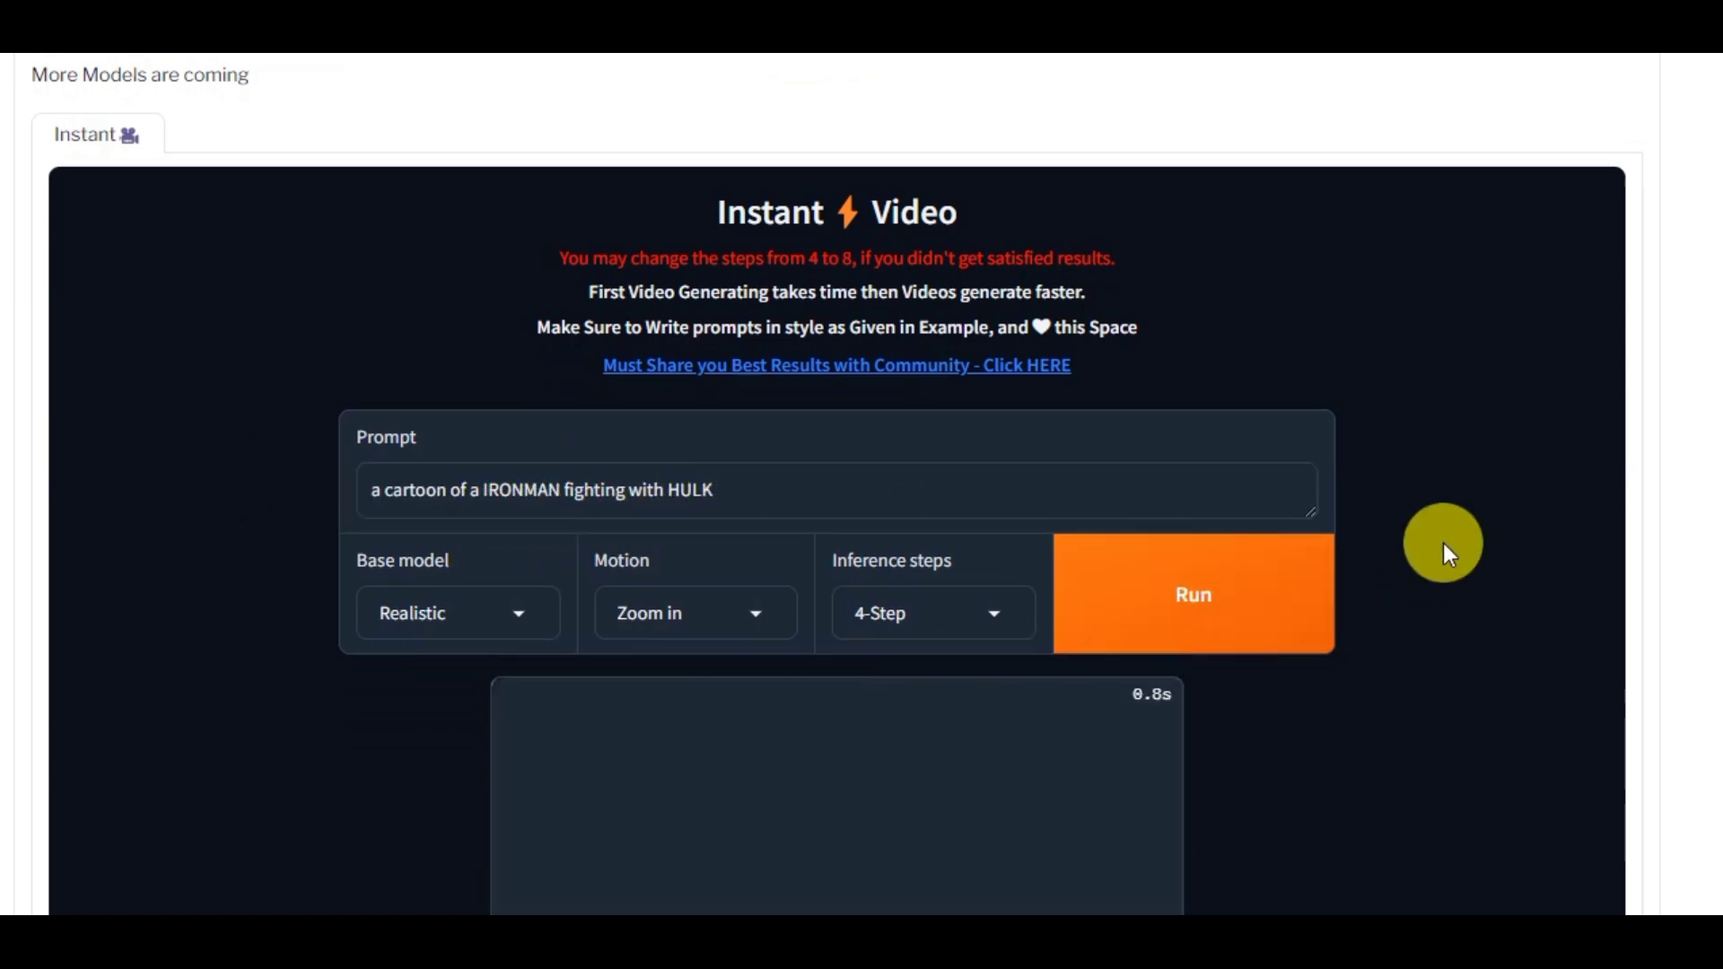
pyautogui.scroll(-4, 1445, 547)
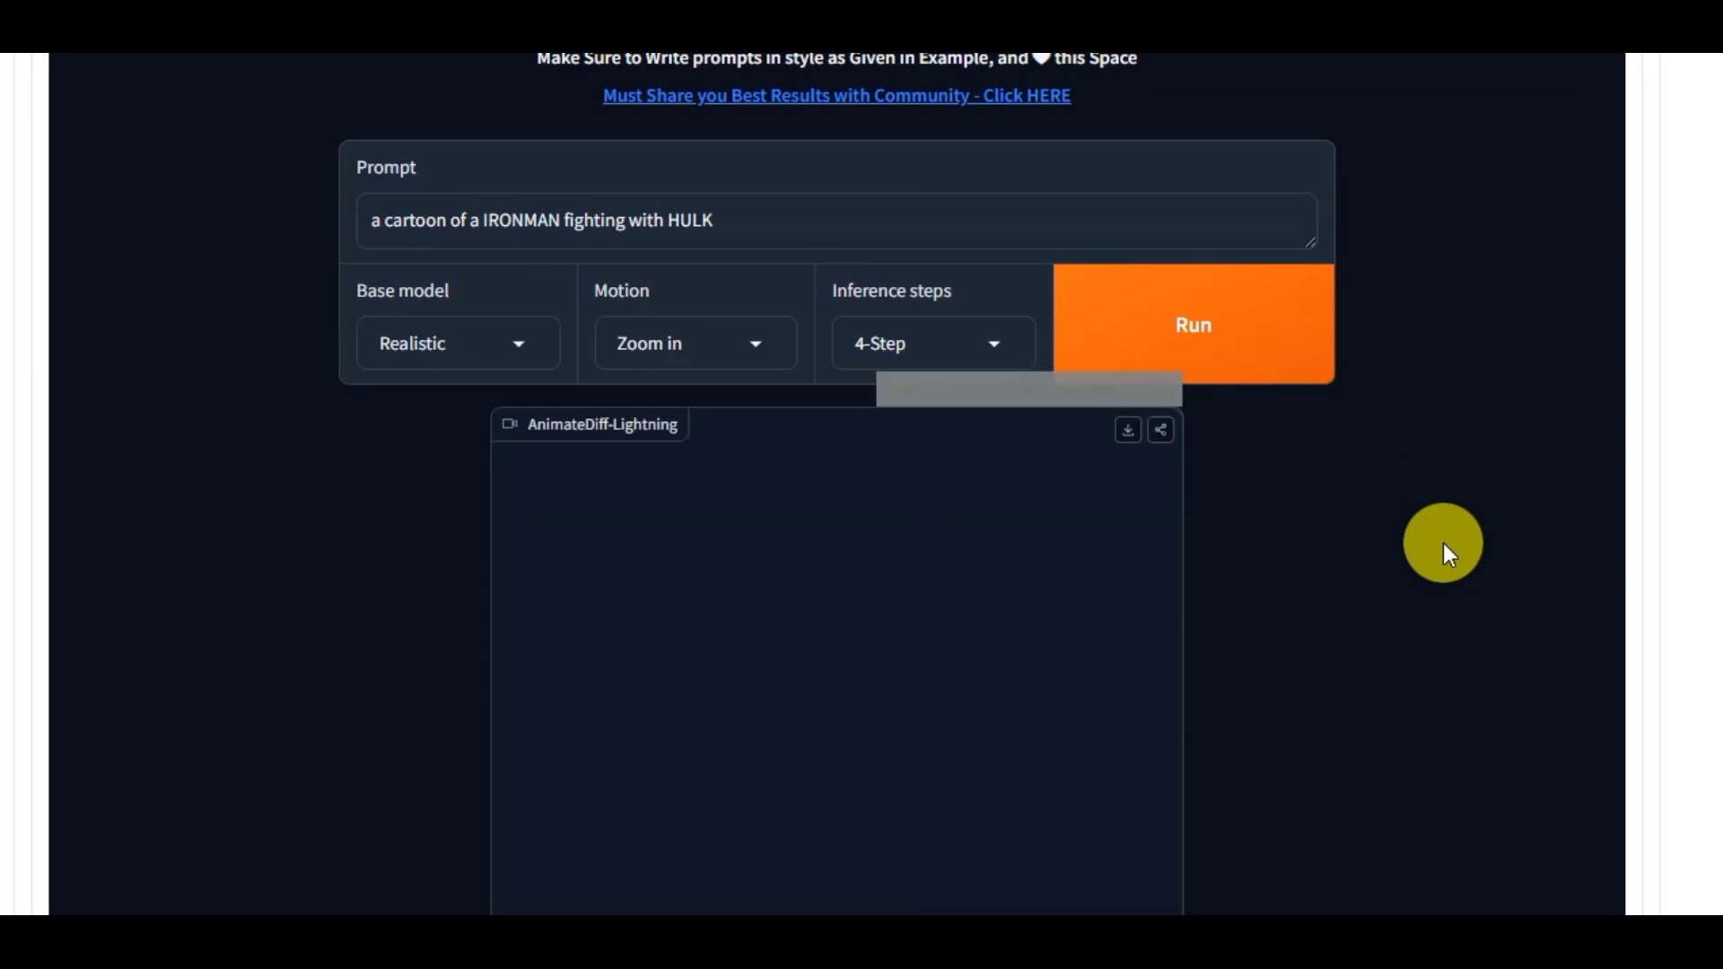
pyautogui.scroll(-3, 1443, 542)
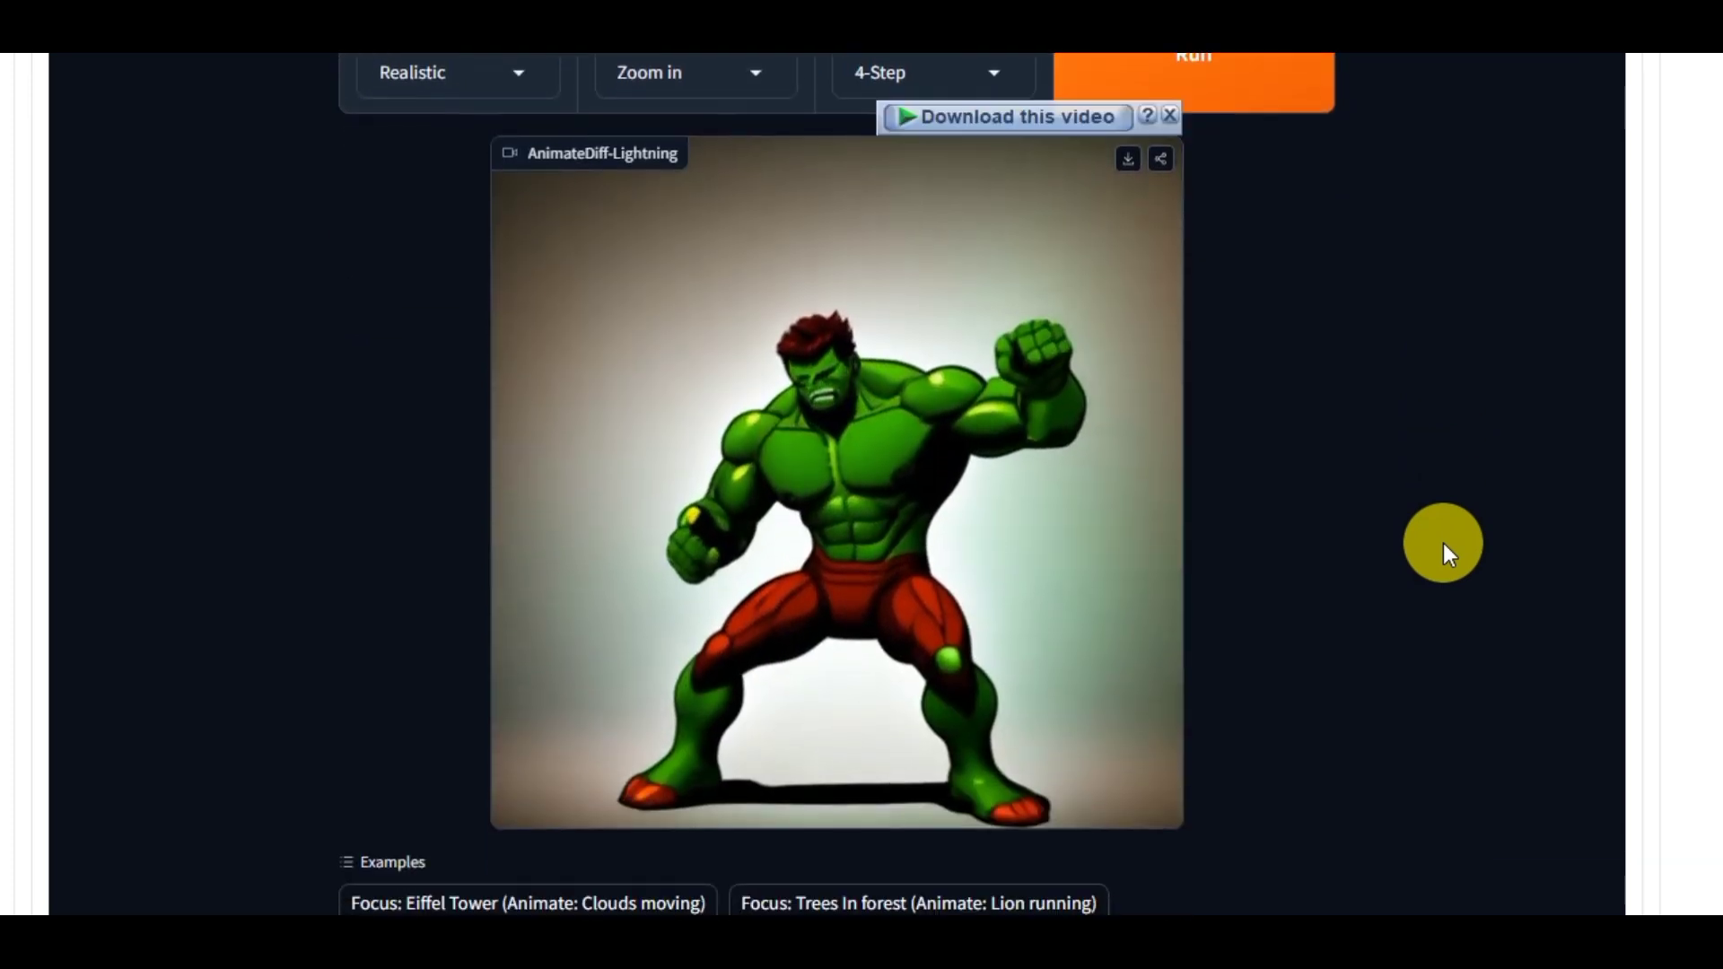
pyautogui.scroll(2, 1444, 542)
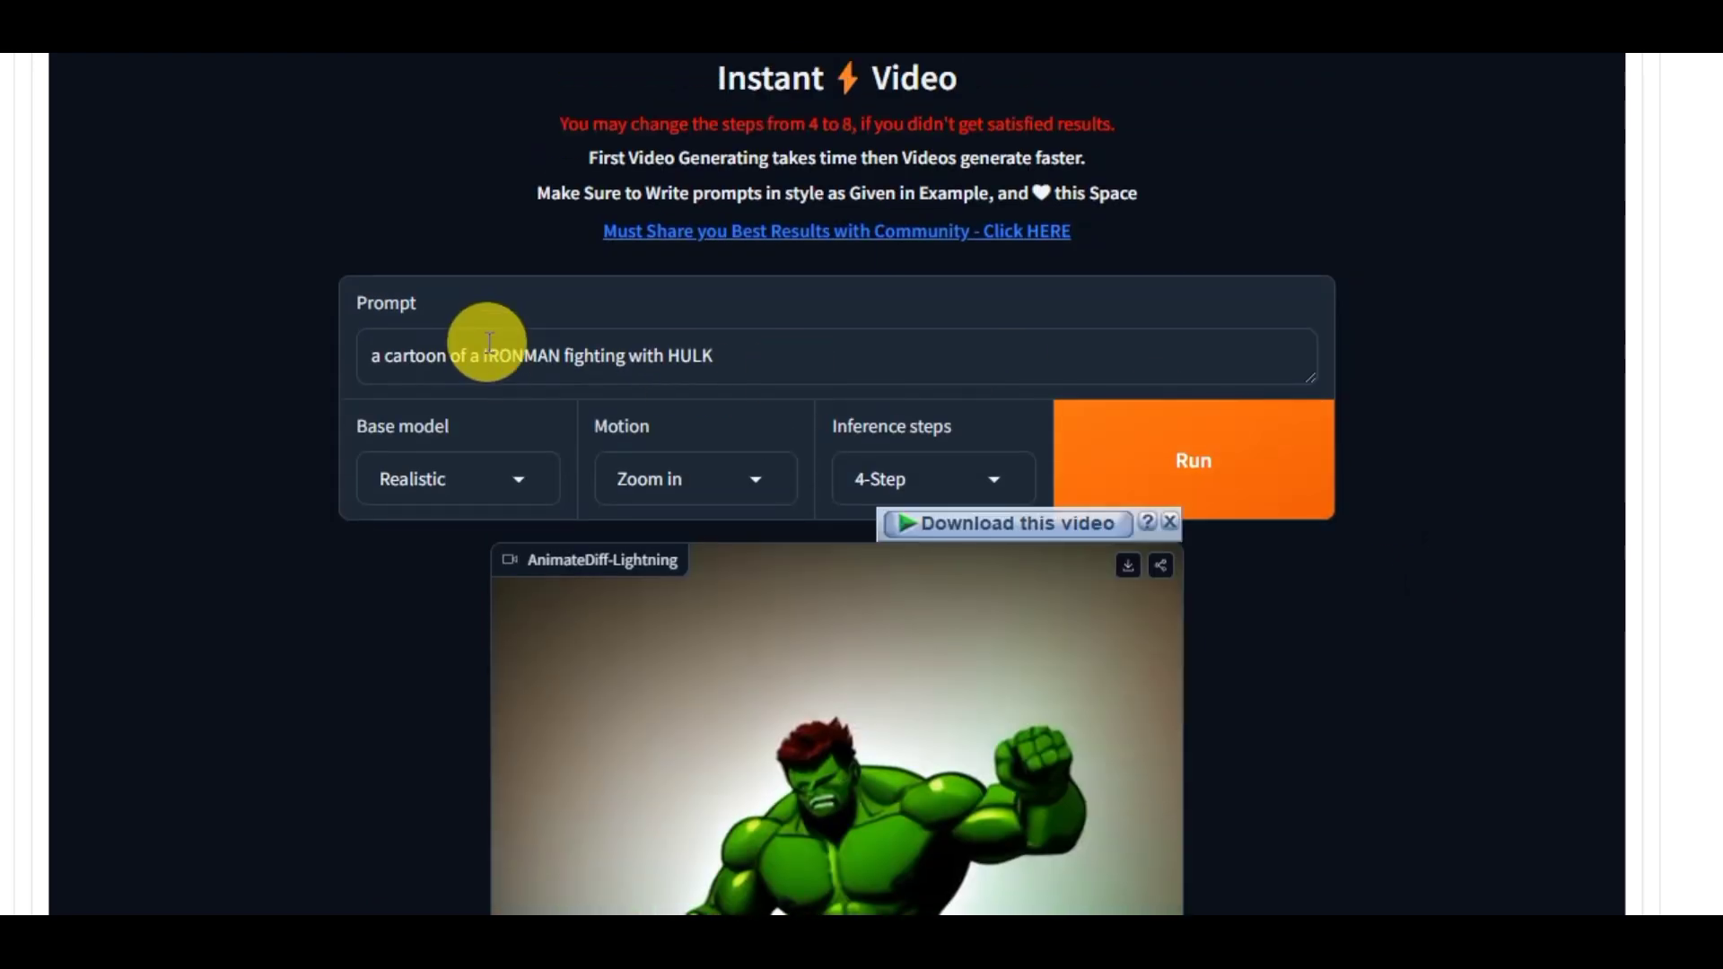
# Delete 'a cartoon of a' from the prompt and generate a new video.
pyautogui.moveTo(484, 356); pyautogui.dragTo(284, 363)
pyautogui.press('BackSpace')
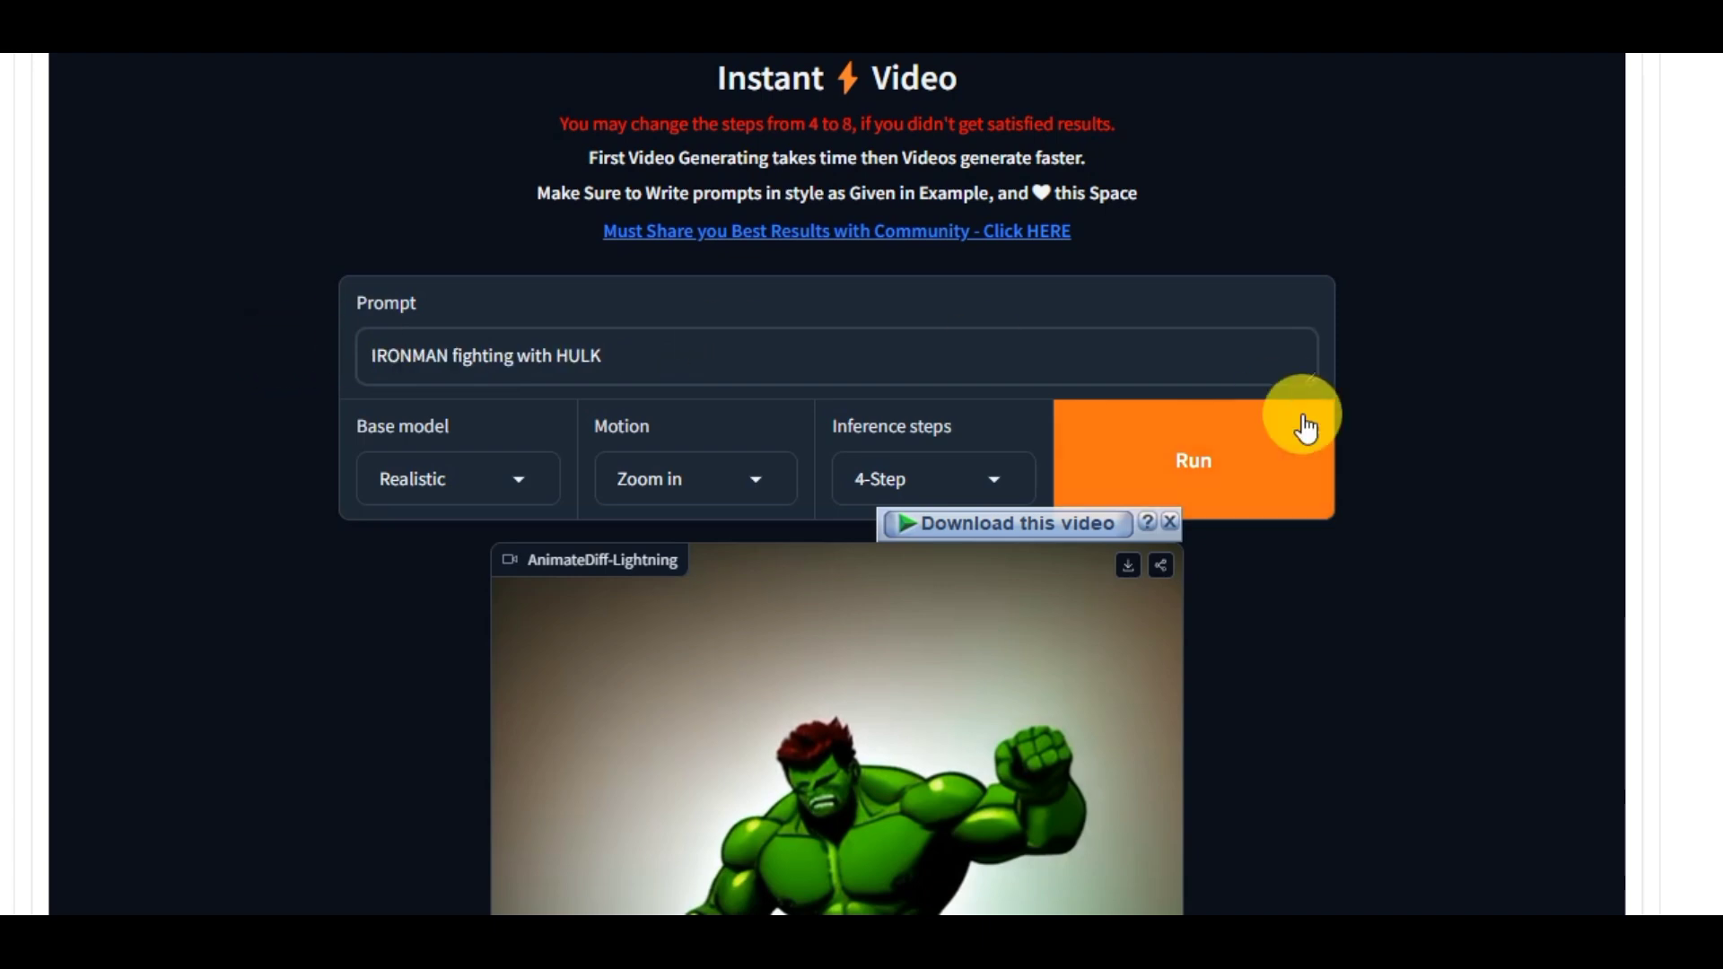
pyautogui.click(1293, 467)
pyautogui.scroll(-3, 1429, 456)
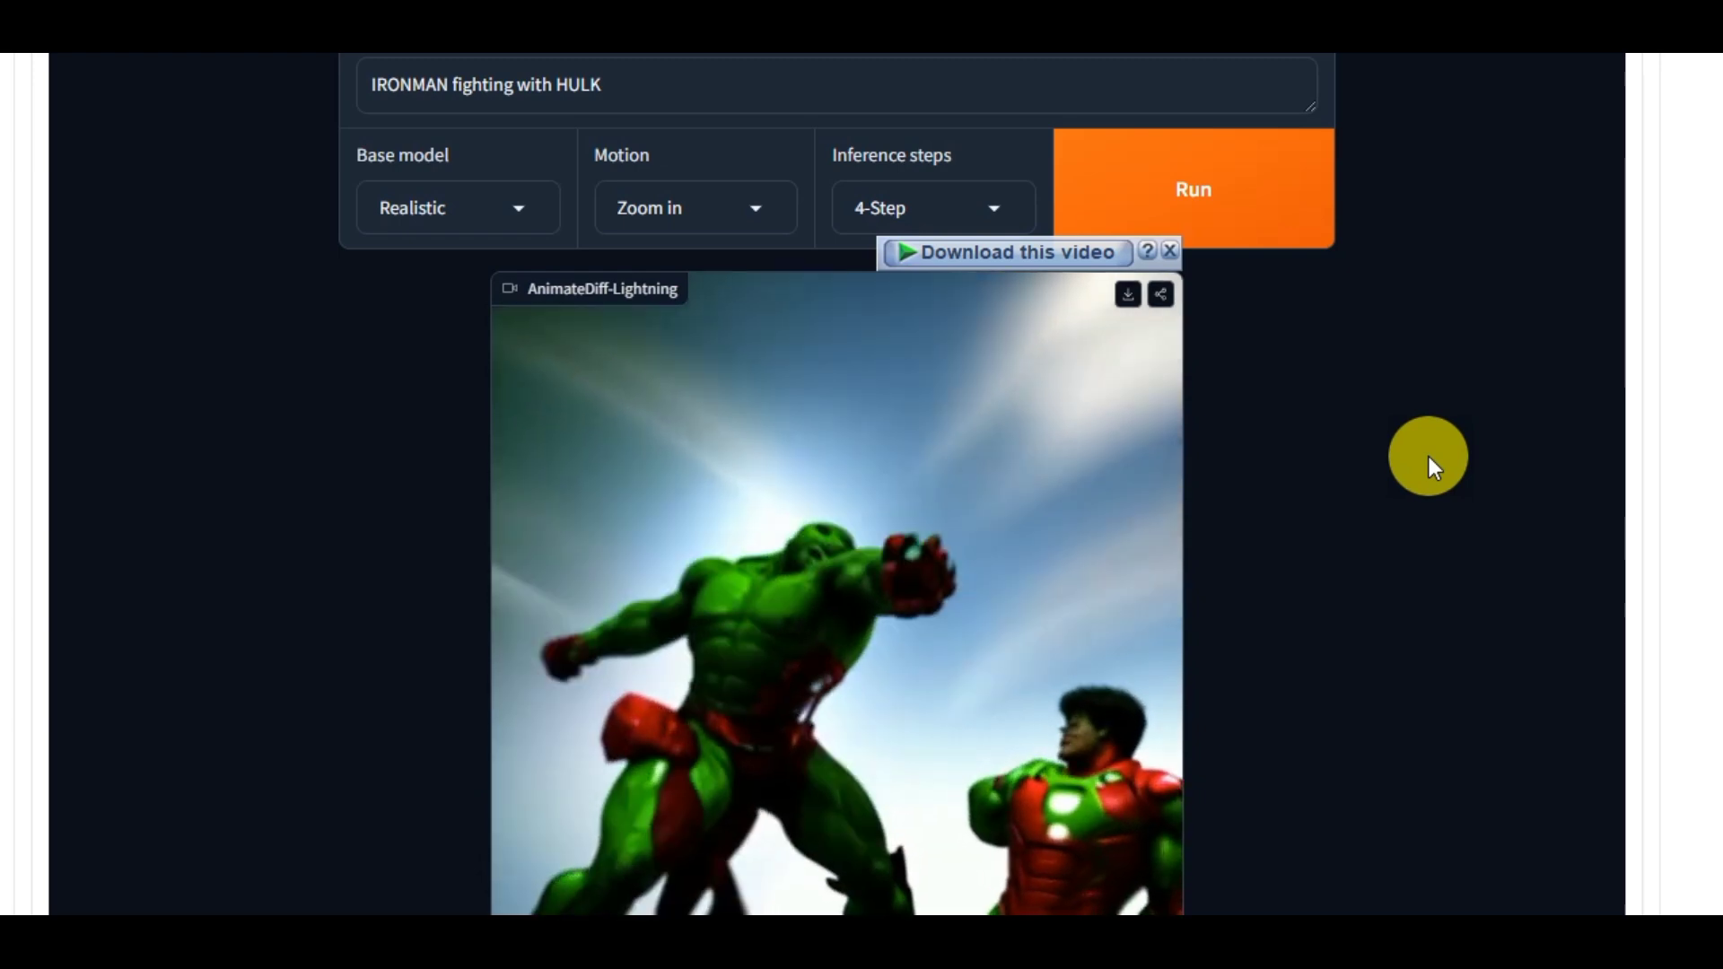
pyautogui.scroll(-2, 1177, 455)
pyautogui.scroll(2, 870, 654)
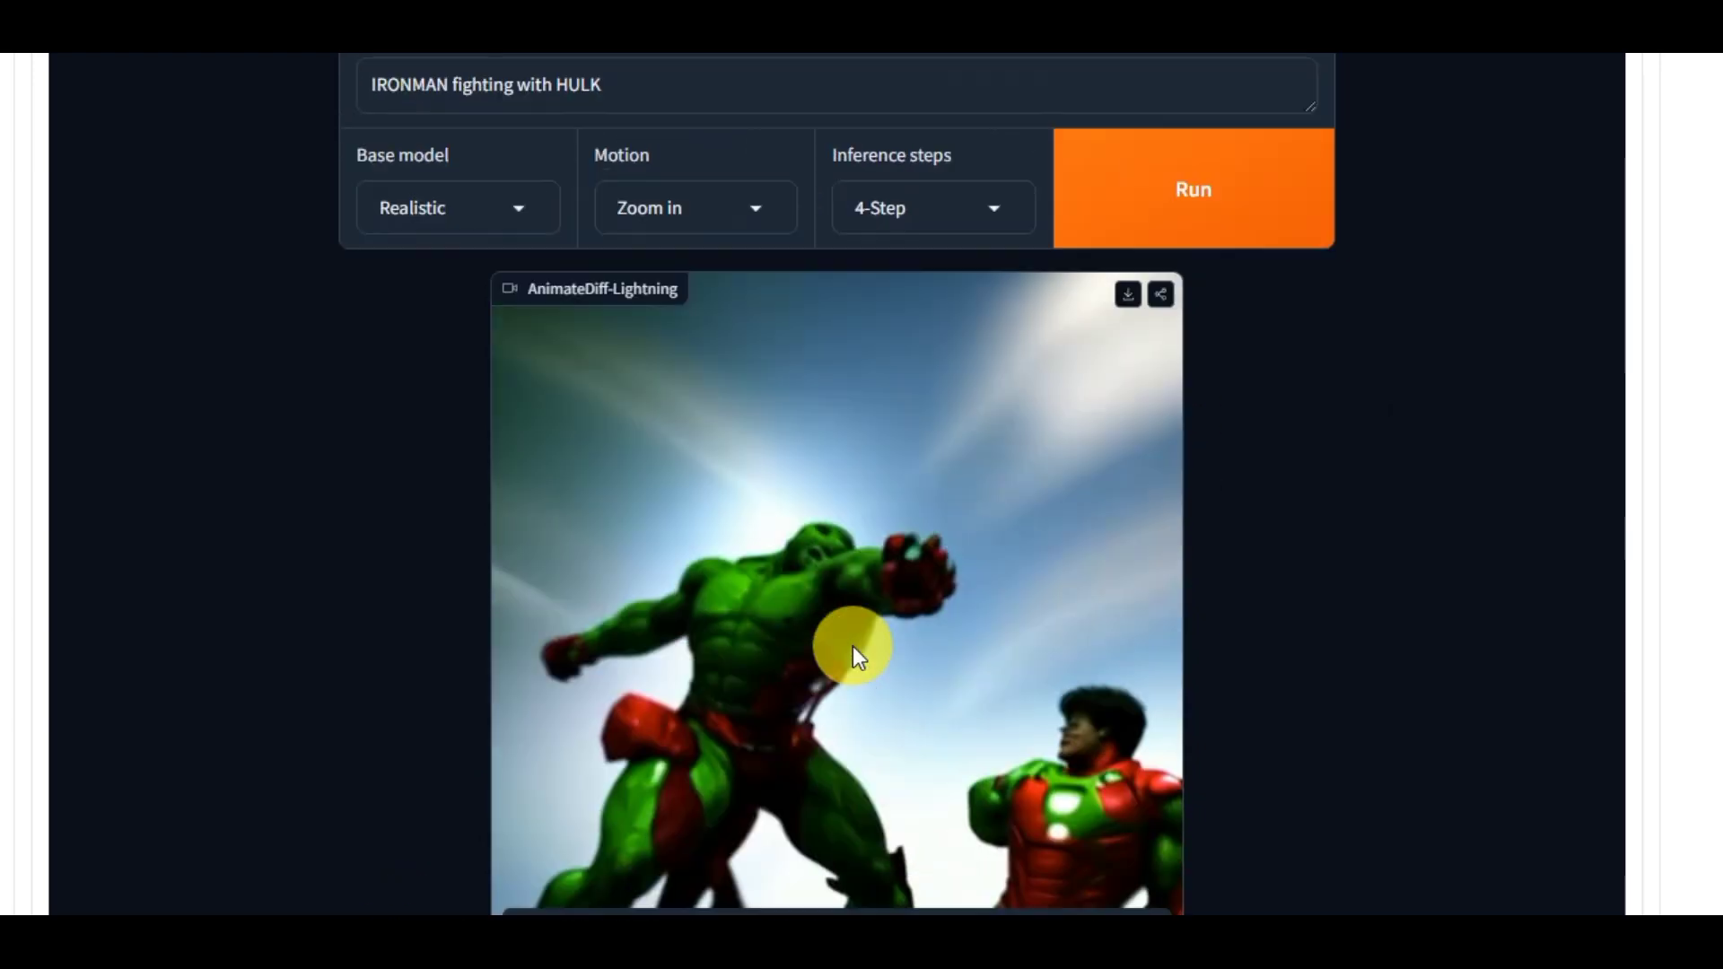
pyautogui.scroll(-2, 853, 646)
pyautogui.scroll(-5, 854, 645)
pyautogui.scroll(5, 855, 644)
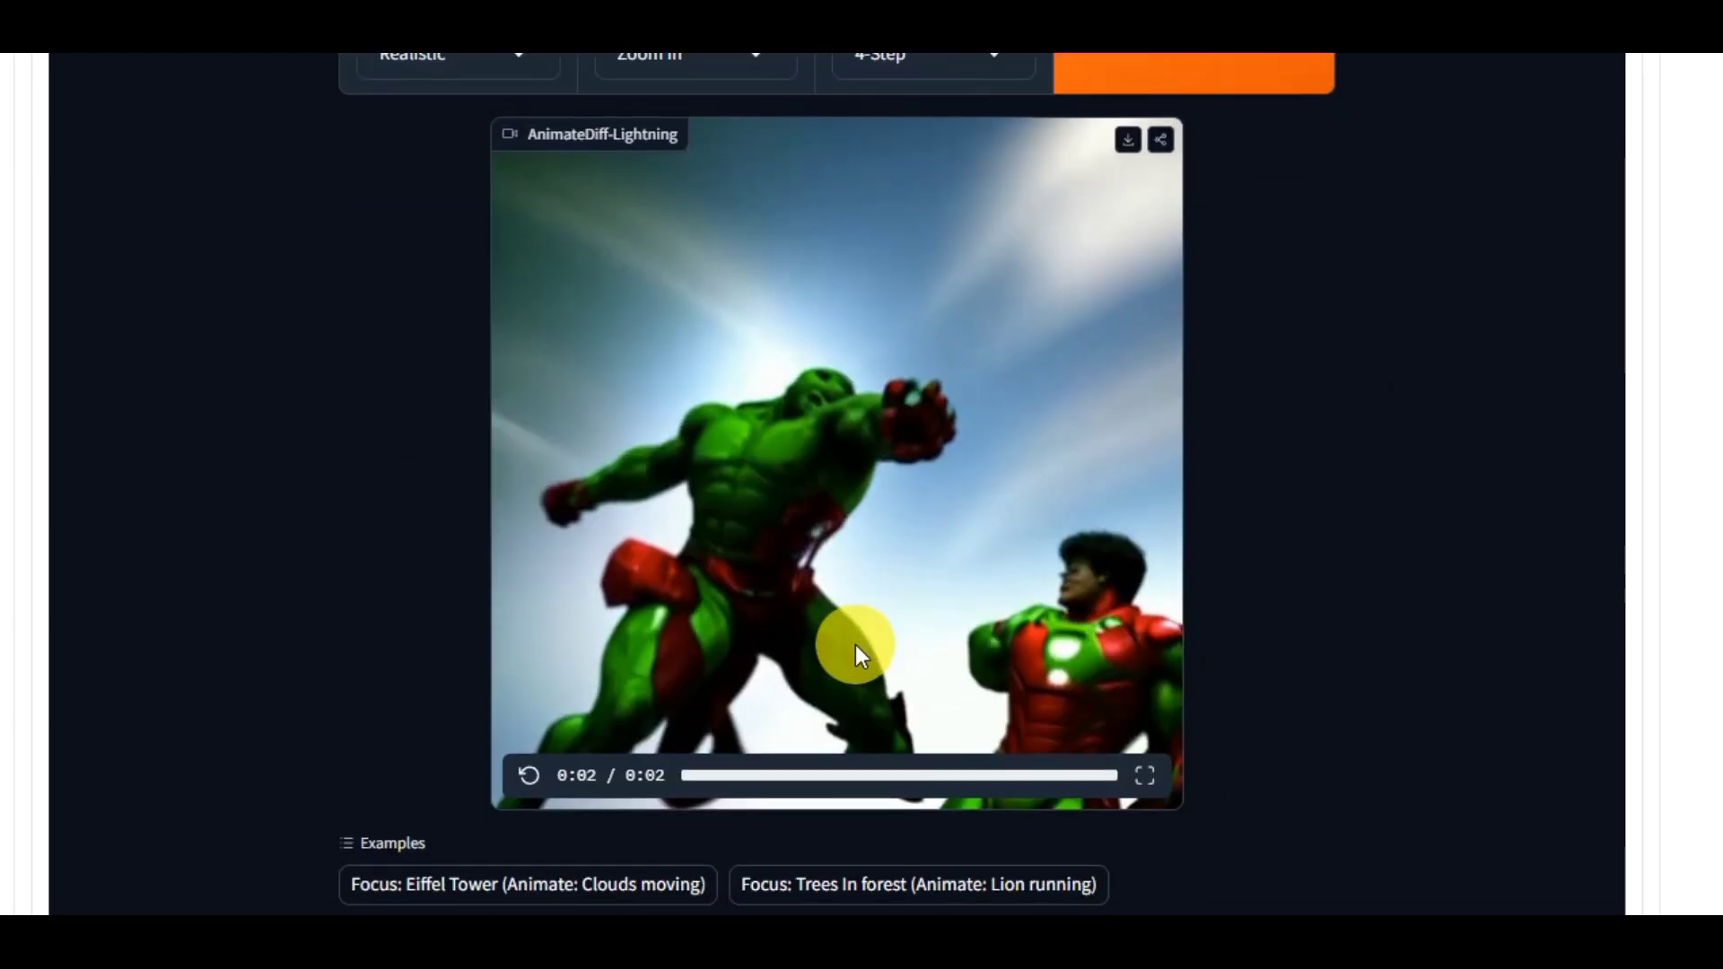
pyautogui.scroll(-3, 854, 644)
pyautogui.scroll(2, 855, 644)
pyautogui.scroll(-7, 855, 644)
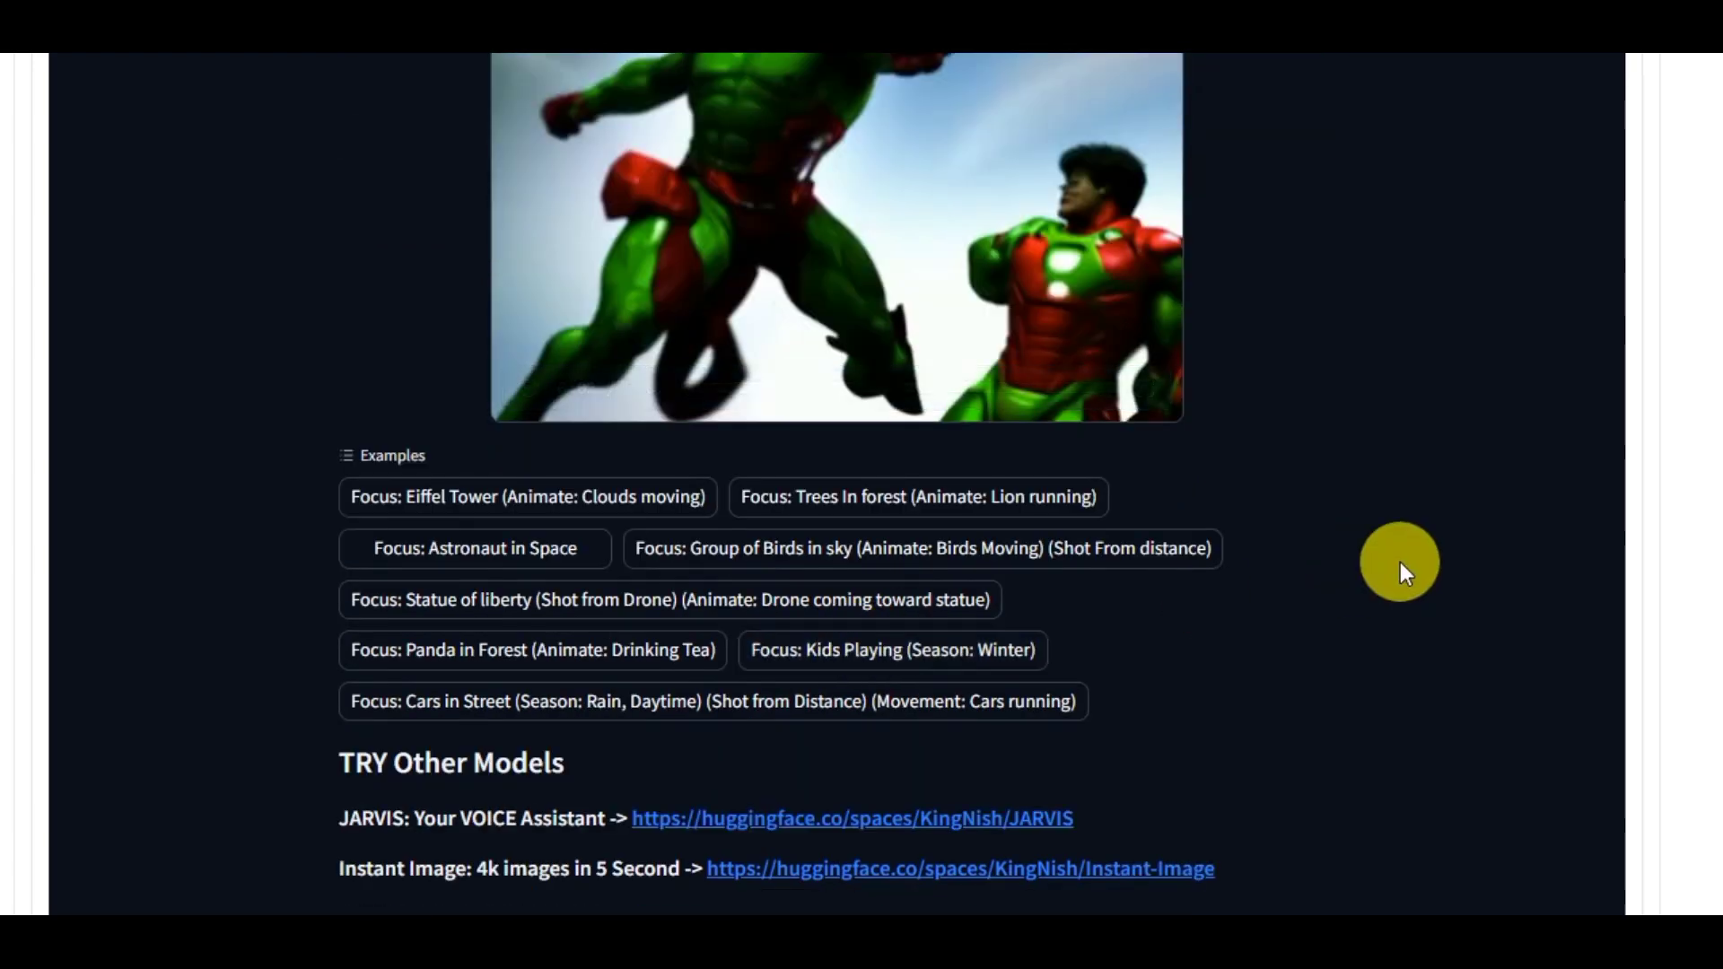
# Move from the AnimateDiff video generator through Live Chat and Image Engine to the empty SuperChat conversation.
pyautogui.scroll(9, 1401, 562)
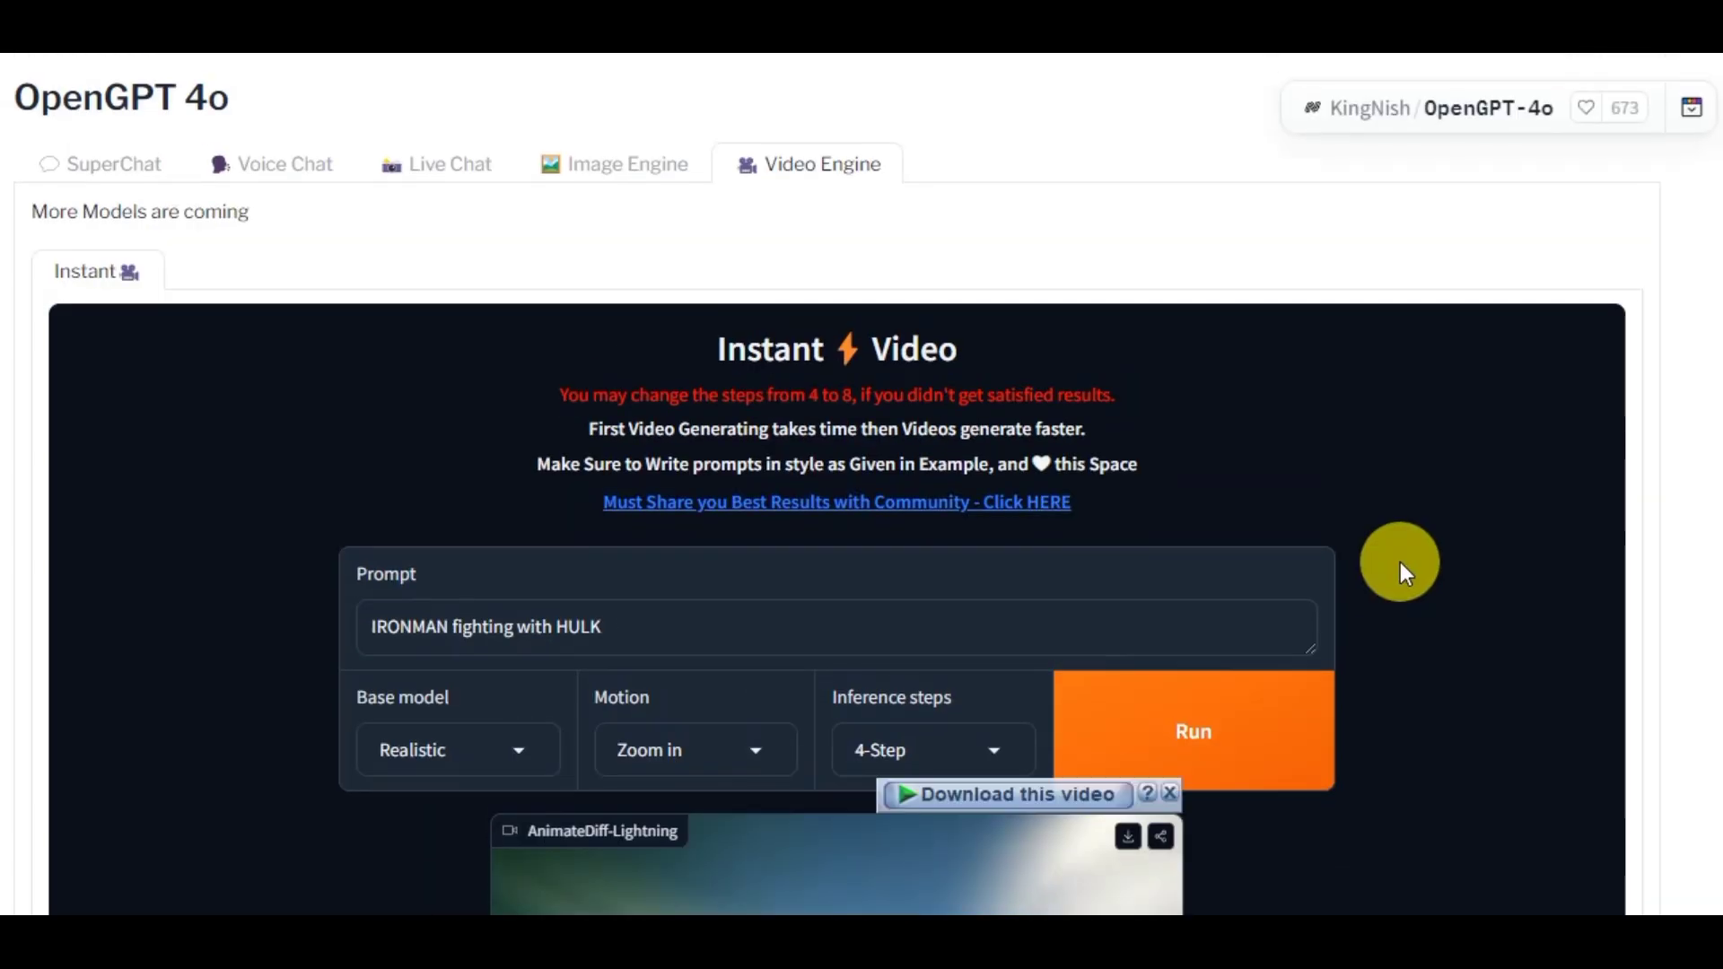
pyautogui.scroll(-3, 1400, 562)
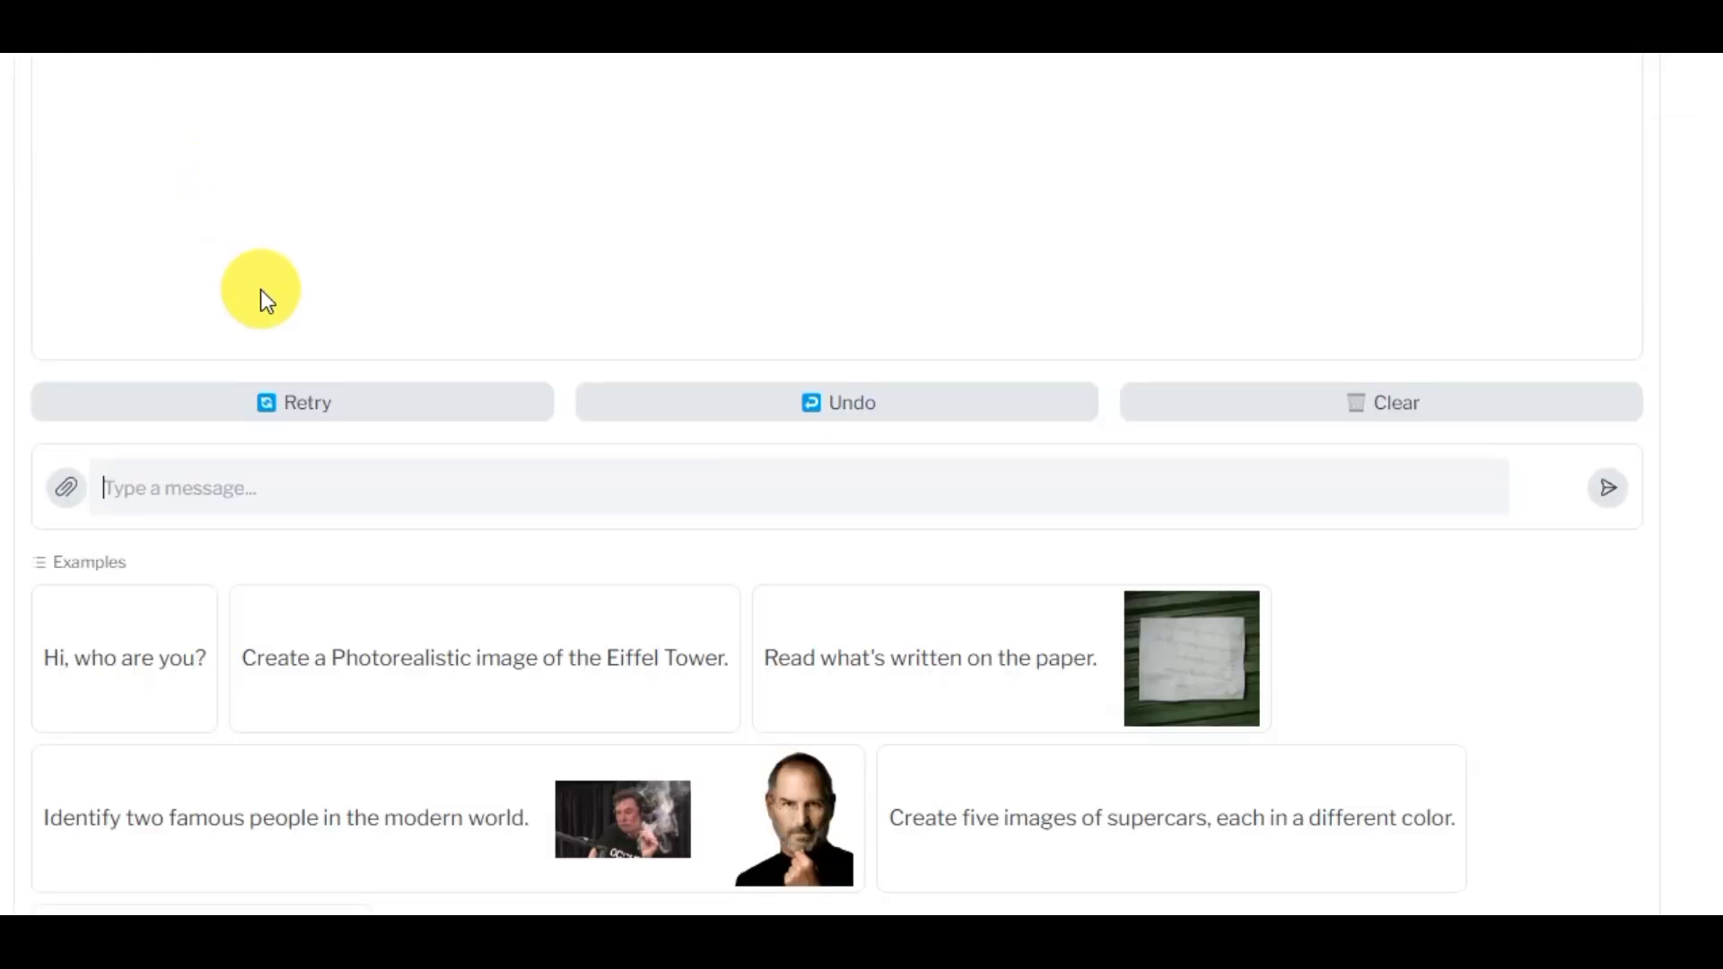
pyautogui.scroll(5, 260, 289)
pyautogui.click(482, 183)
pyautogui.click(615, 164)
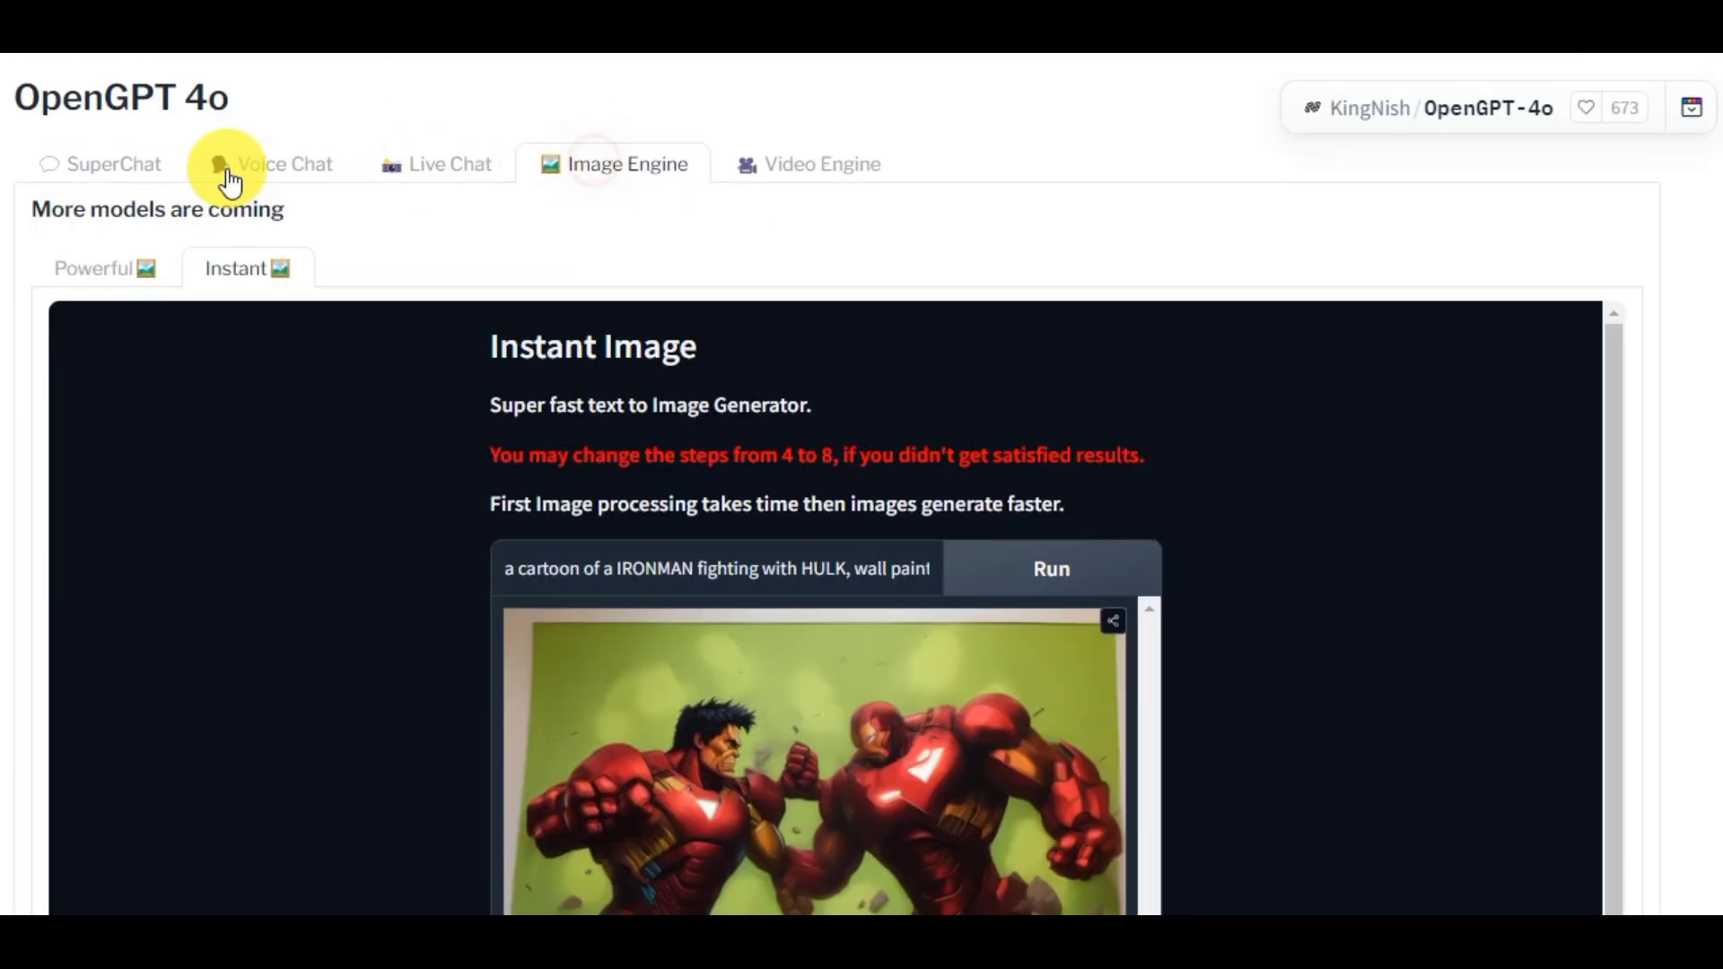
pyautogui.click(115, 165)
pyautogui.scroll(5, 853, 373)
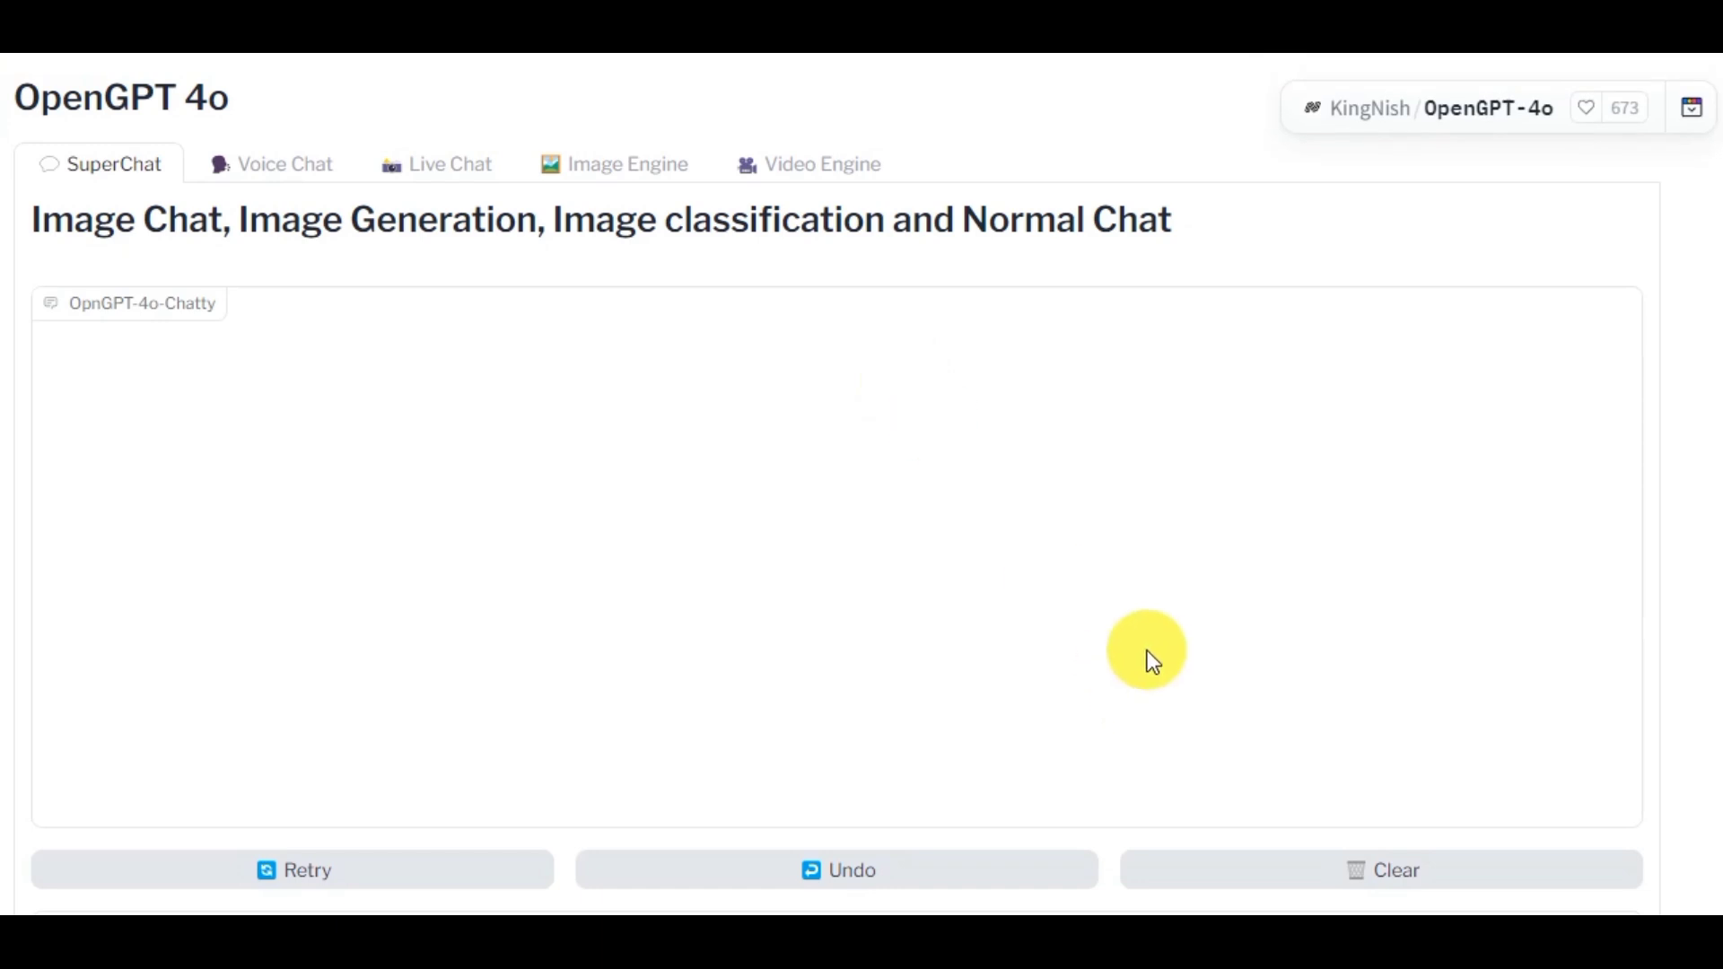